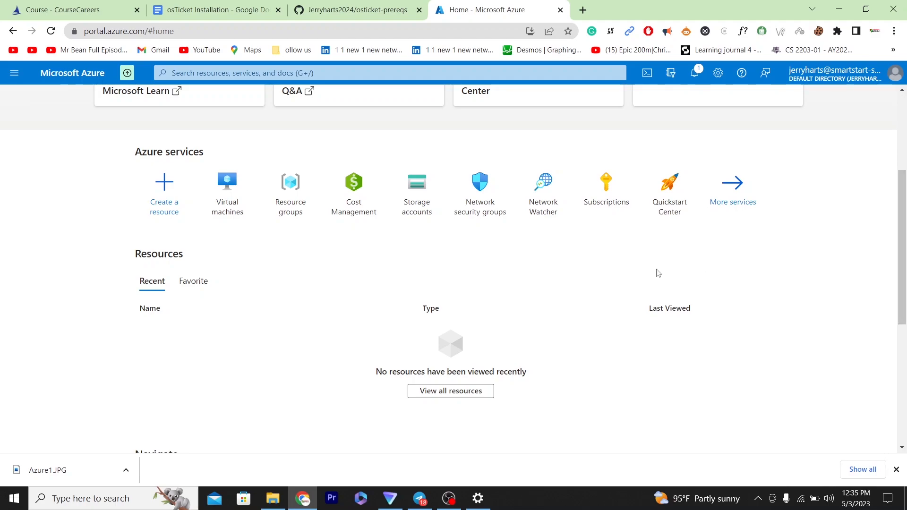
Step: Go to Virtual machines and choose Create > Azure virtual machine to open the Basics form
click(221, 197)
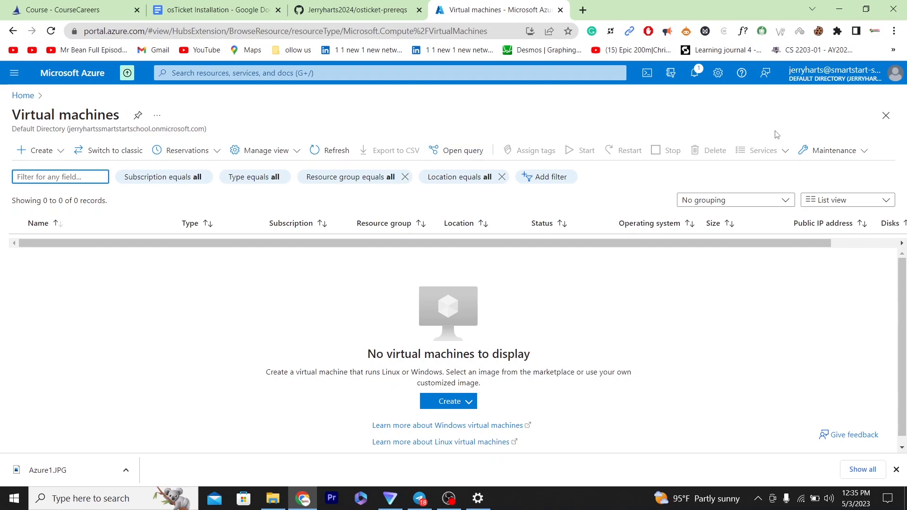
scroll(906, 278, down, 1)
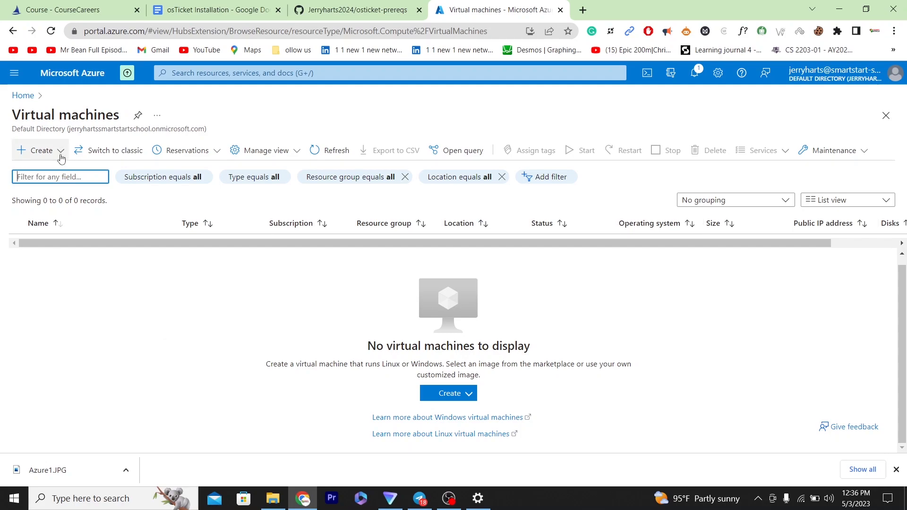
click(60, 157)
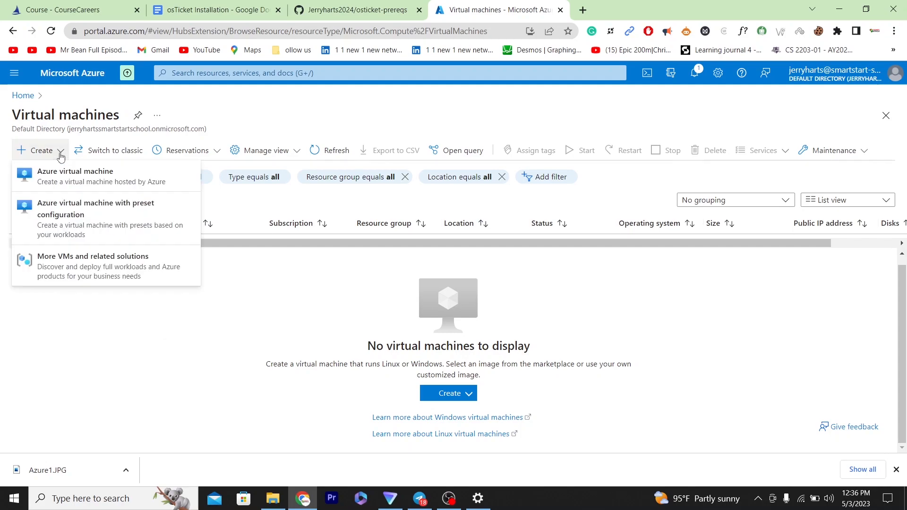
click(56, 180)
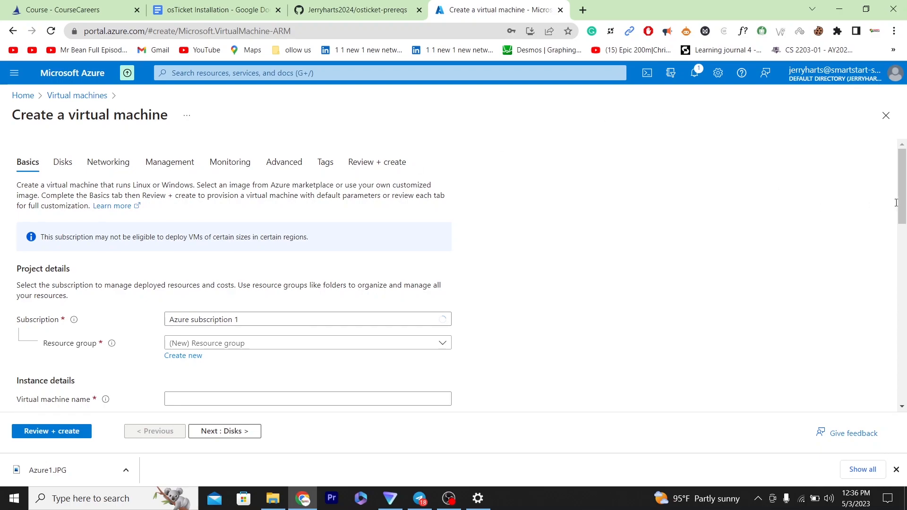
scroll(888, 206, down, 3)
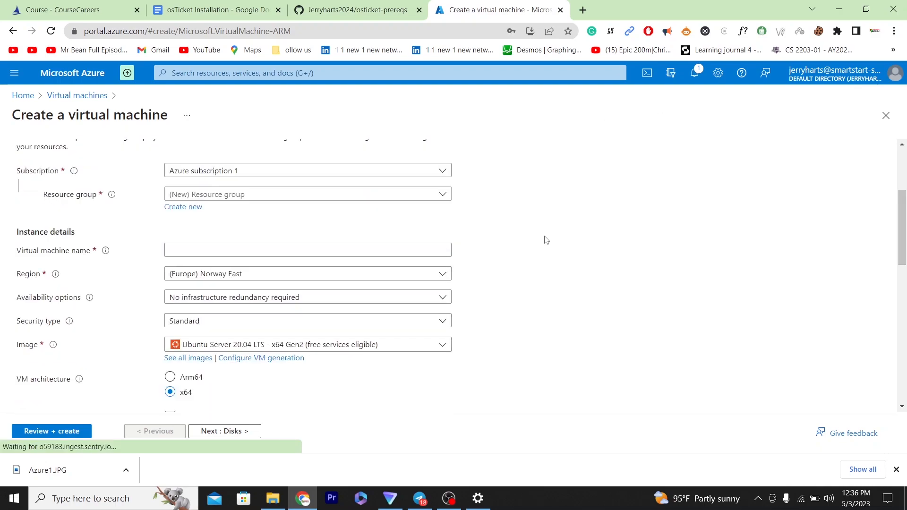
Step: Create a new resource group named OST-LAB-1 for the virtual machine
click(185, 209)
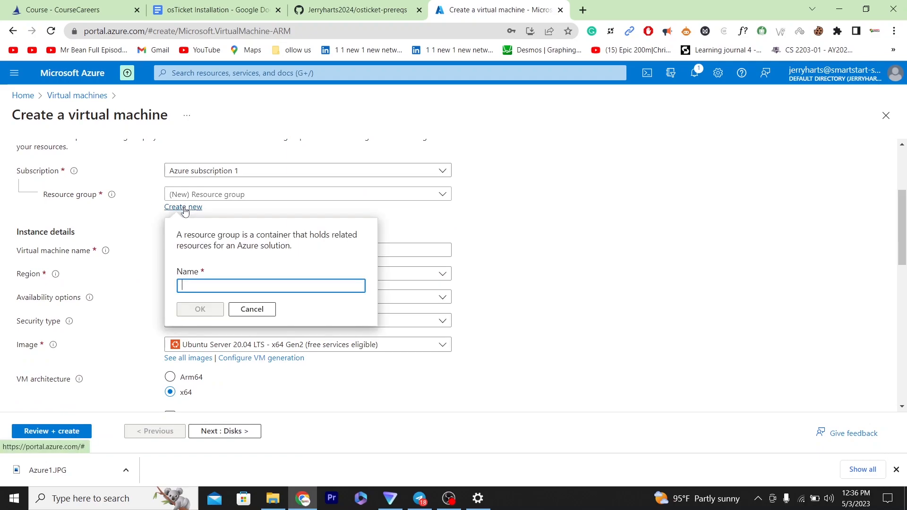
click(209, 284)
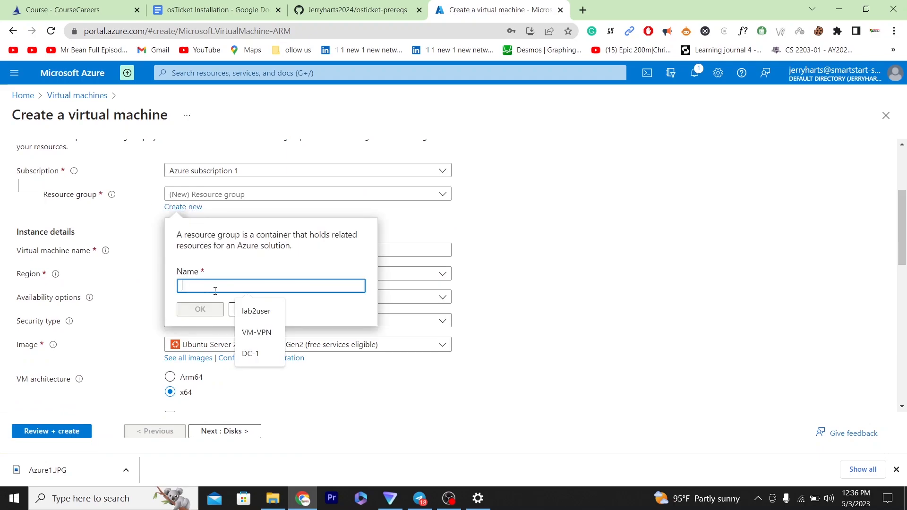
text(OT)
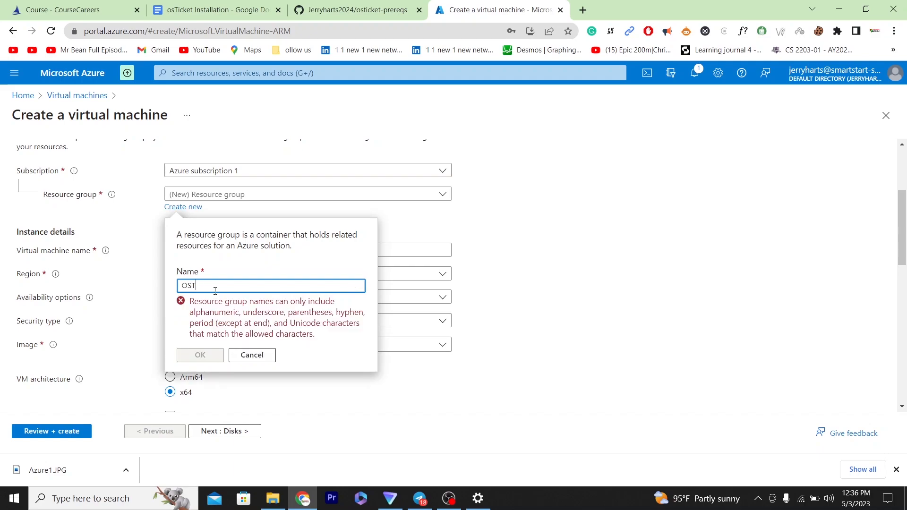
text(AB-1)
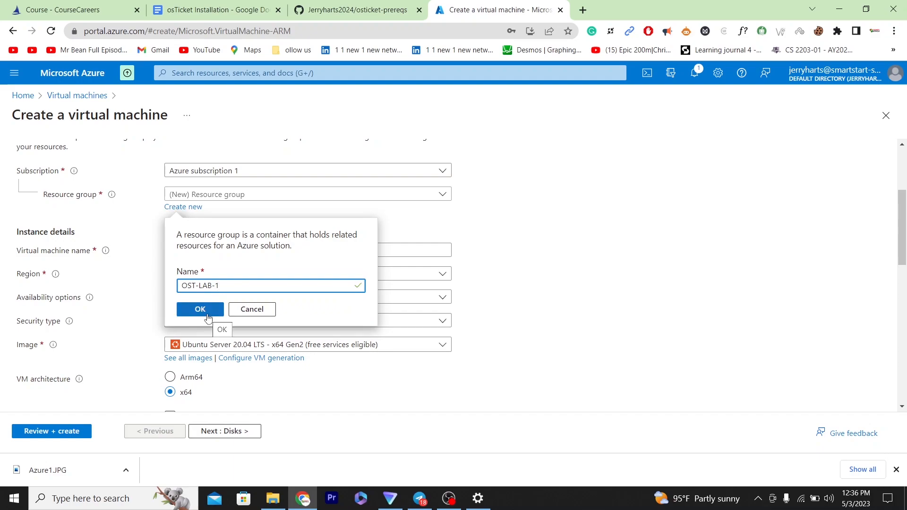
click(200, 310)
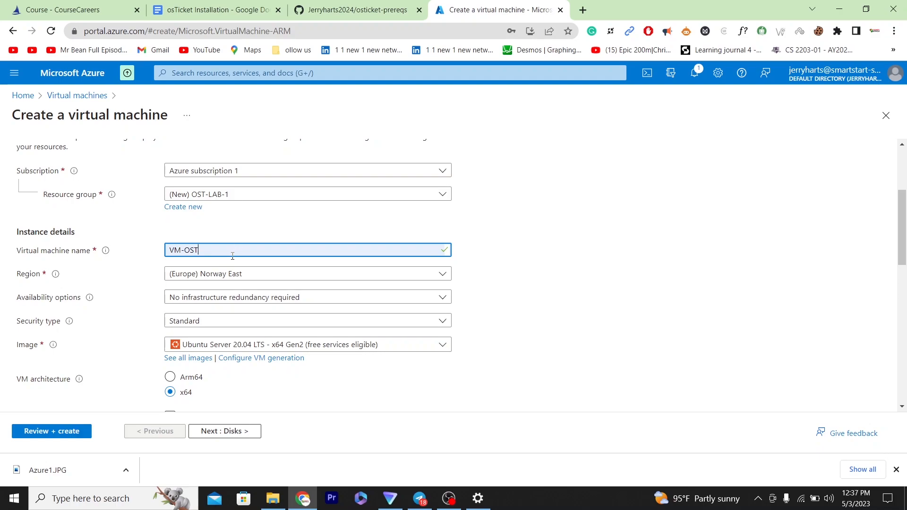
Step: Set the VM region to (US) West US 3
click(245, 275)
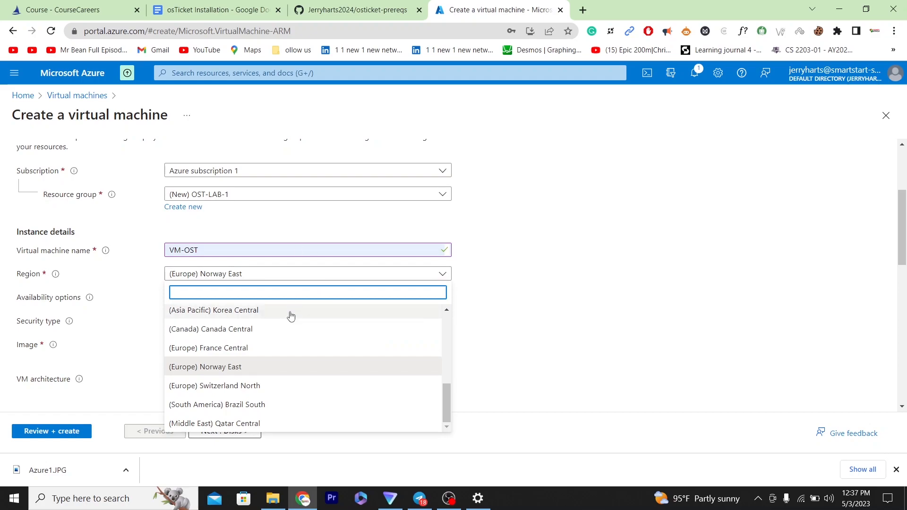
drag(446, 402, 457, 321)
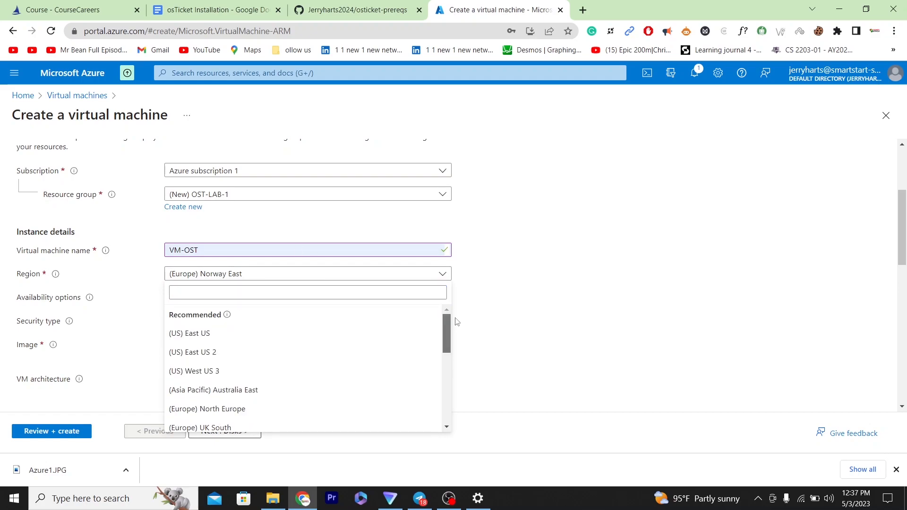
click(252, 378)
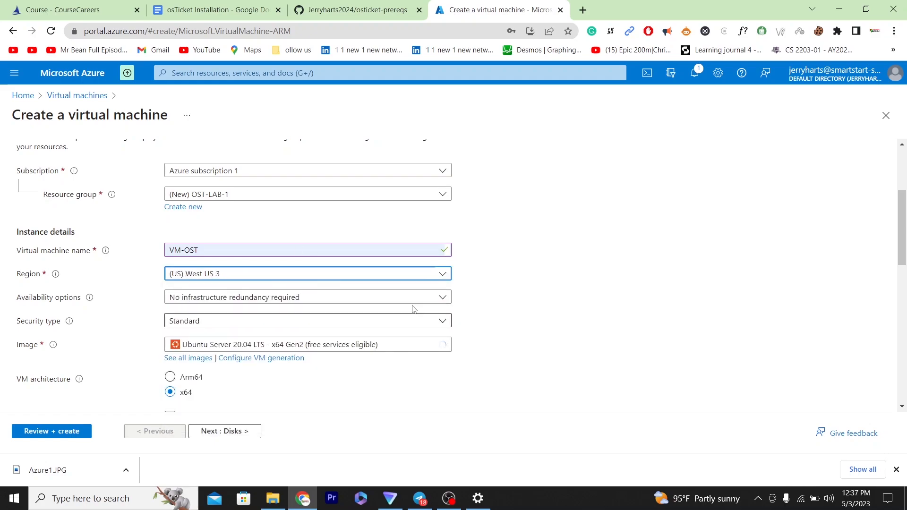
Step: Choose the Windows 10 Pro, version 22H2 - x64 Gen2 image
drag(906, 229, 906, 263)
click(401, 223)
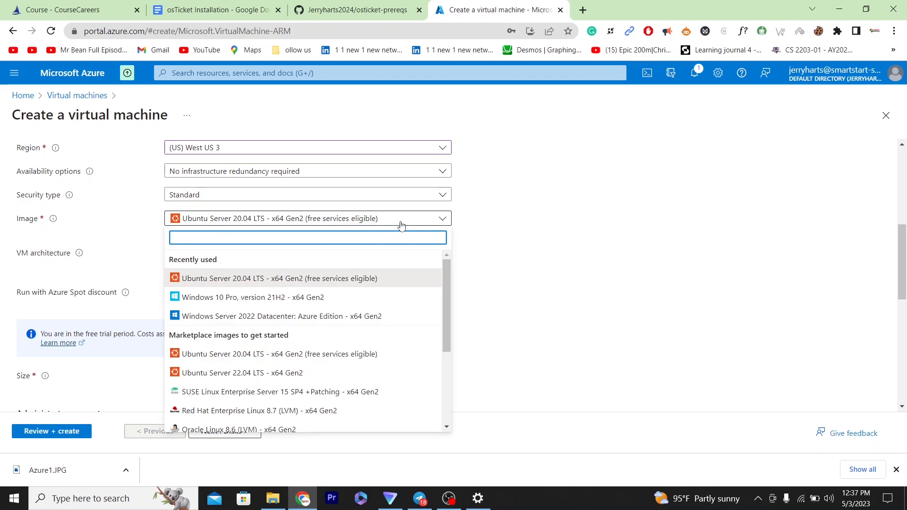
drag(447, 288, 443, 368)
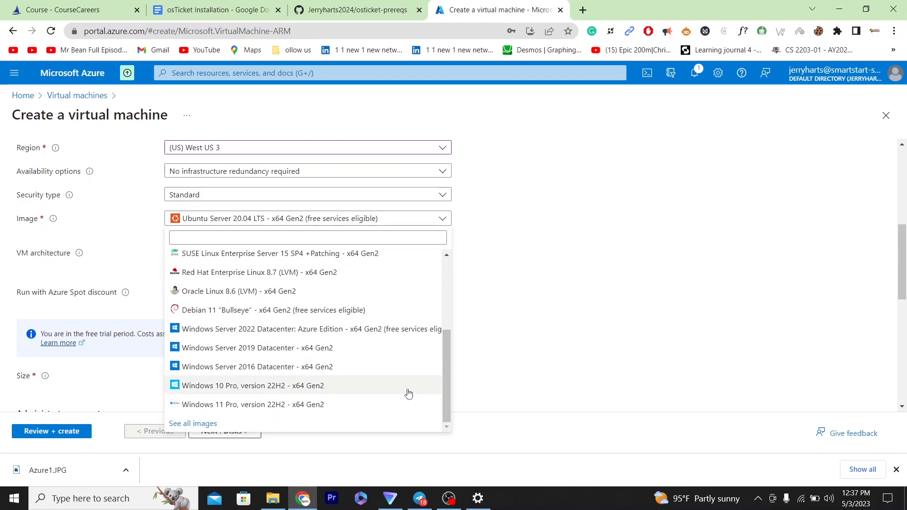
click(318, 389)
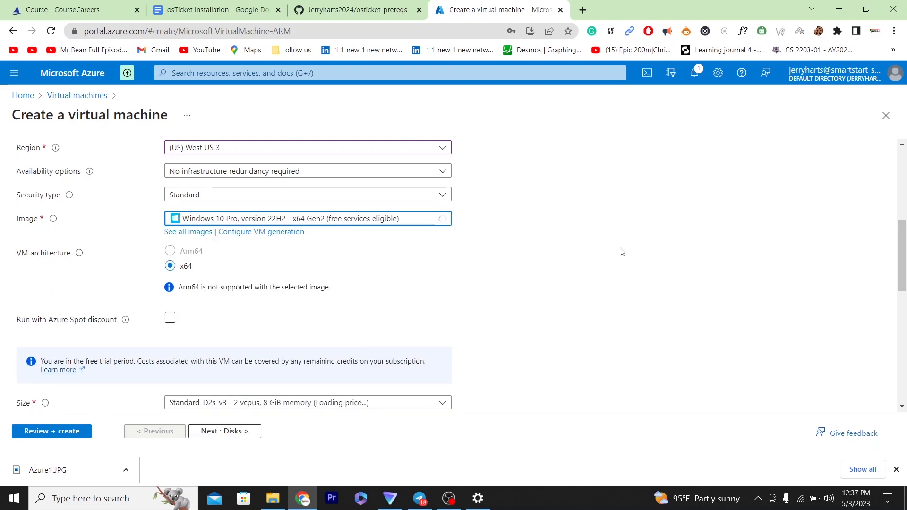
drag(905, 263, 905, 310)
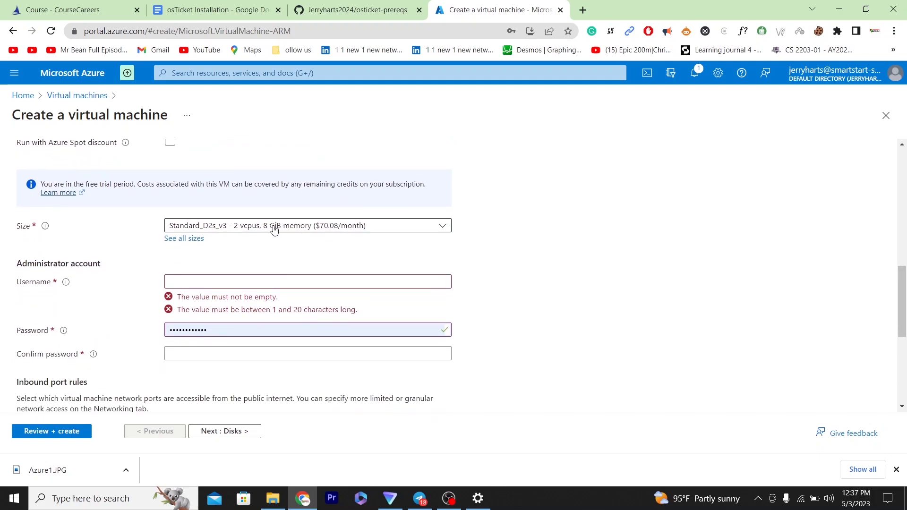
Step: Fill the administrator password and confirmation from saved credentials, then retype the administrator username
click(228, 283)
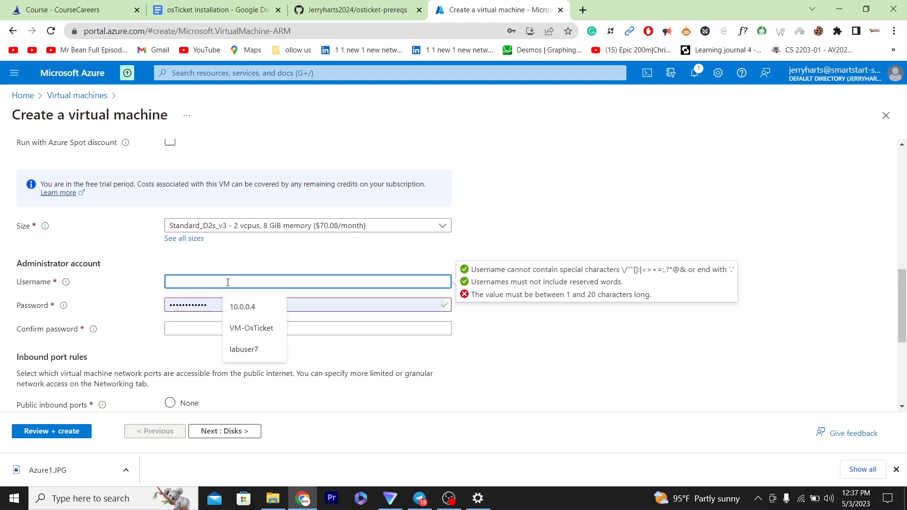
click(246, 350)
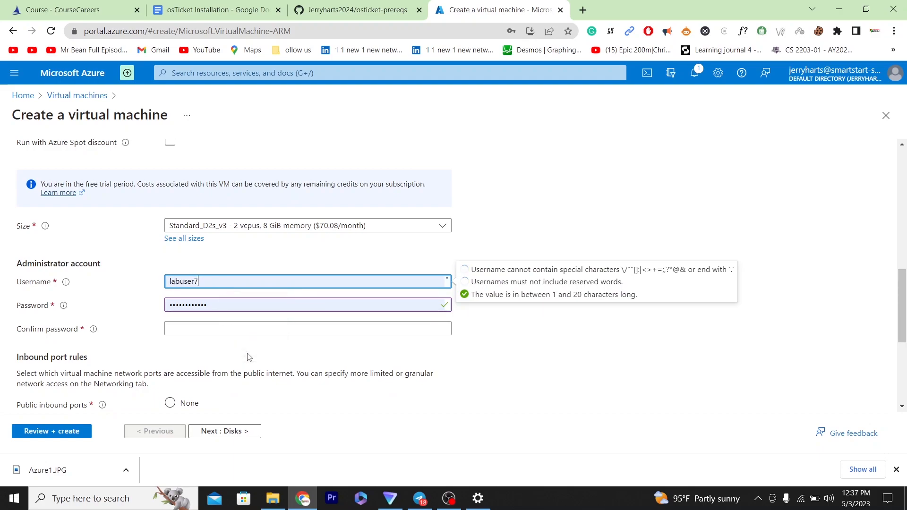
click(209, 328)
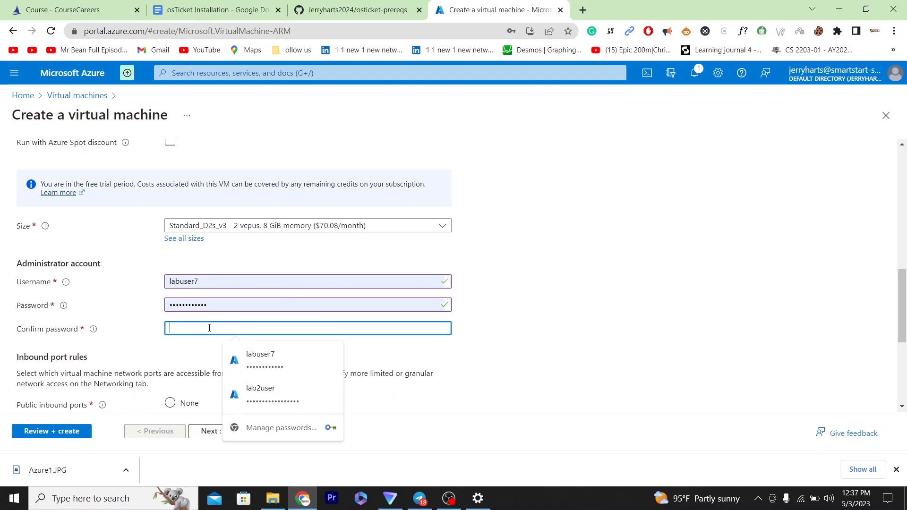
click(247, 358)
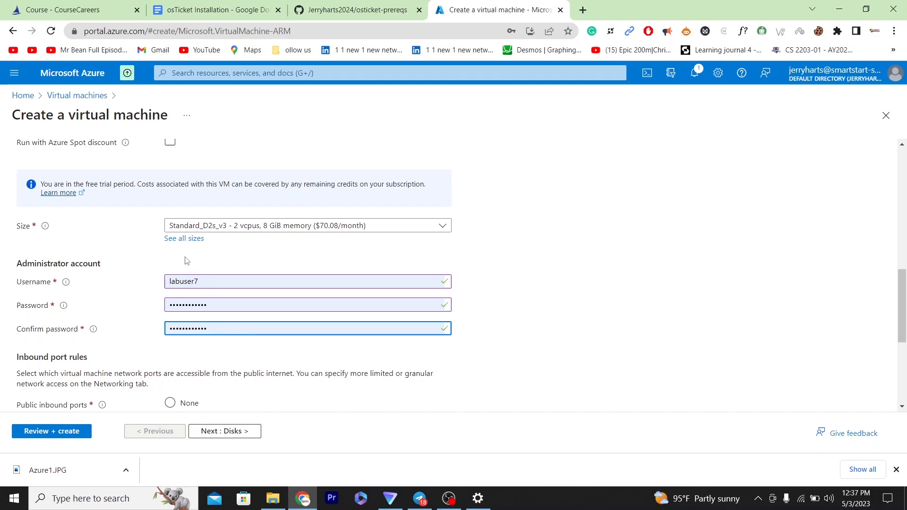
click(206, 283)
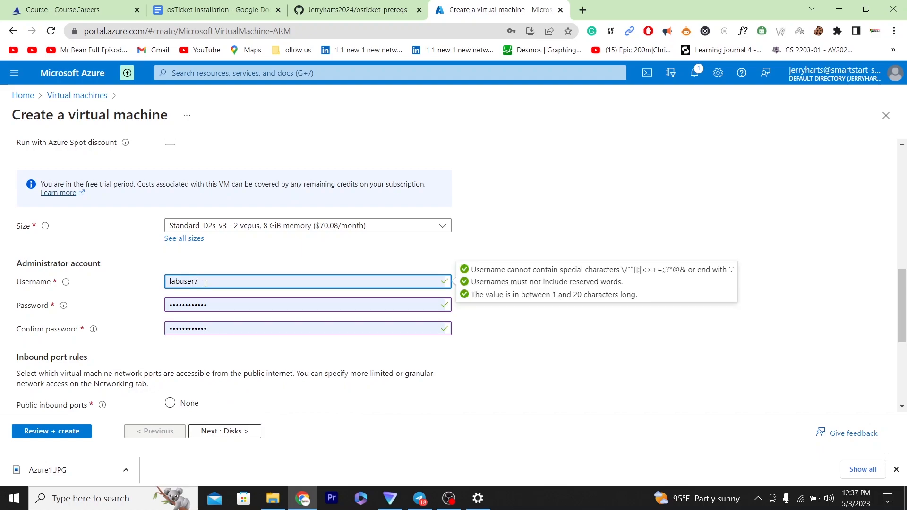
key(BackSpace)
key(BackSpace)
key(BackSpace)
key(BackSpace)
key(BackSpace)
key(BackSpace)
key(BackSpace)
key(BackSpace)
text(JerryLab)
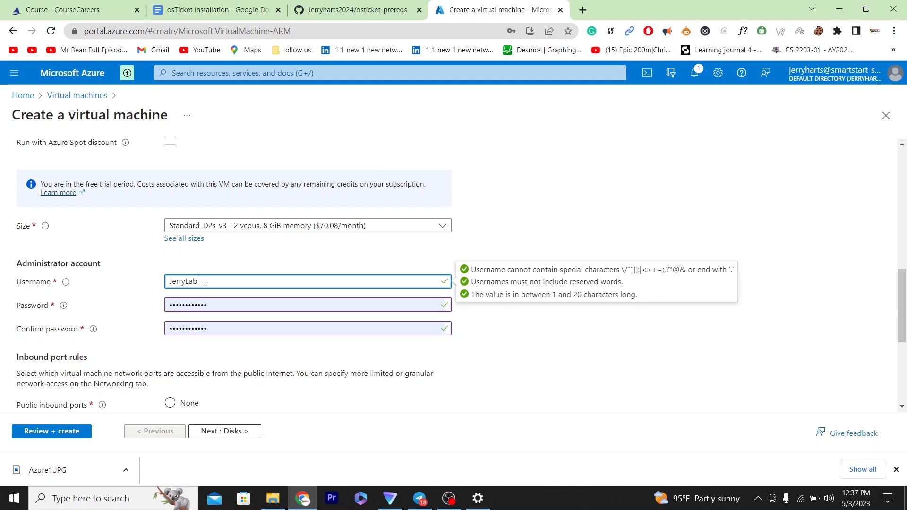
text(User7)
Step: Advance past the Disks and Networking tabs to Review + create, where validation passes
click(241, 437)
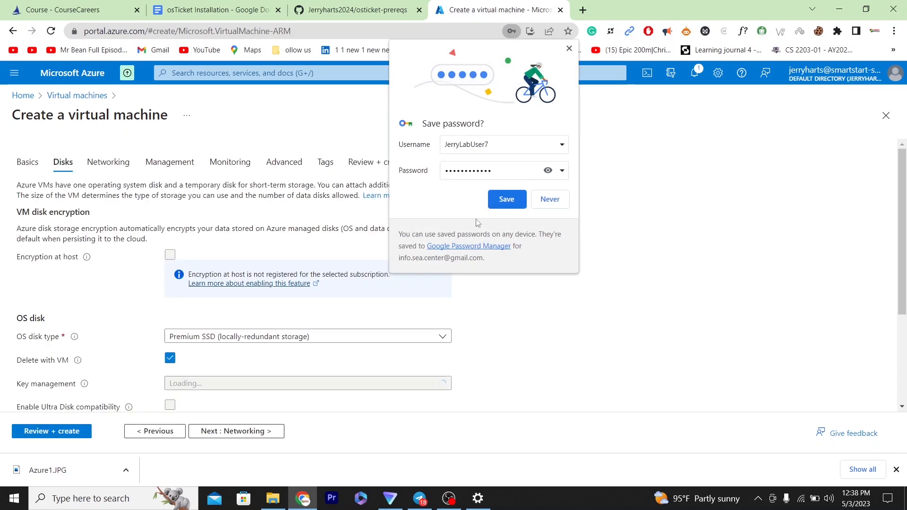
click(507, 199)
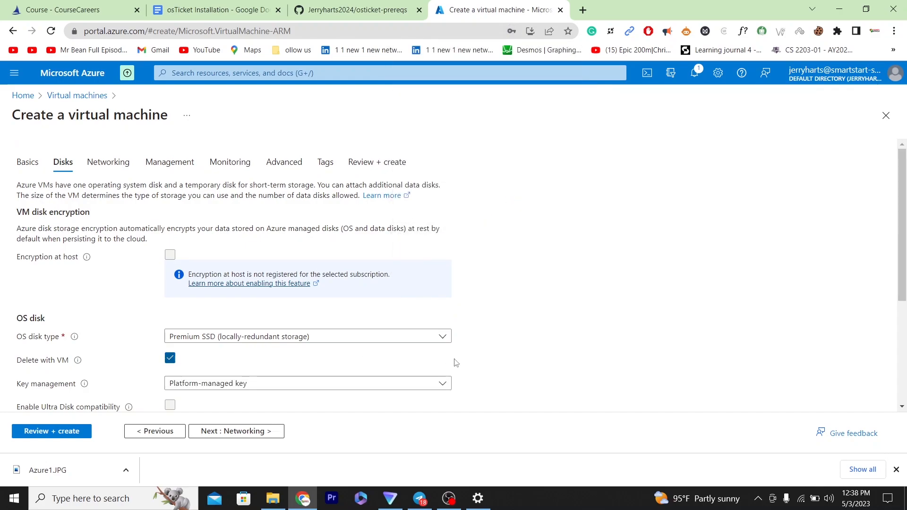
drag(900, 243, 899, 290)
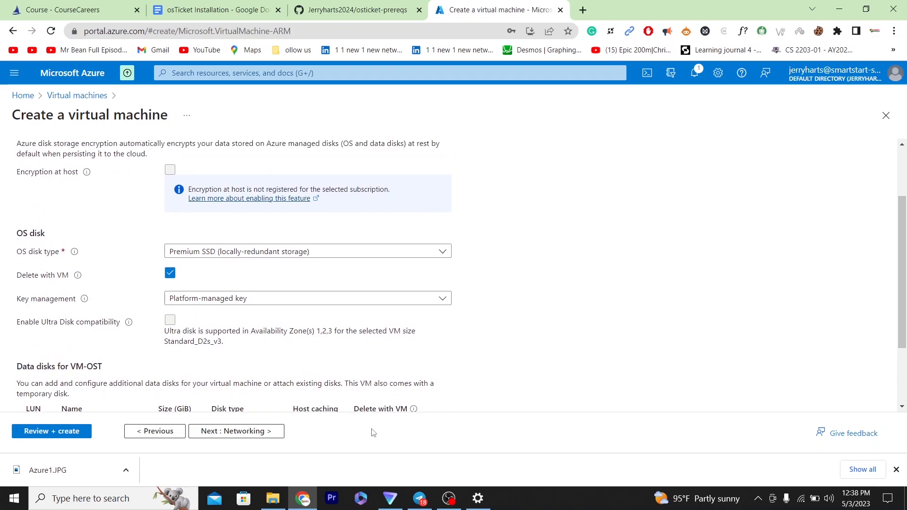
click(227, 432)
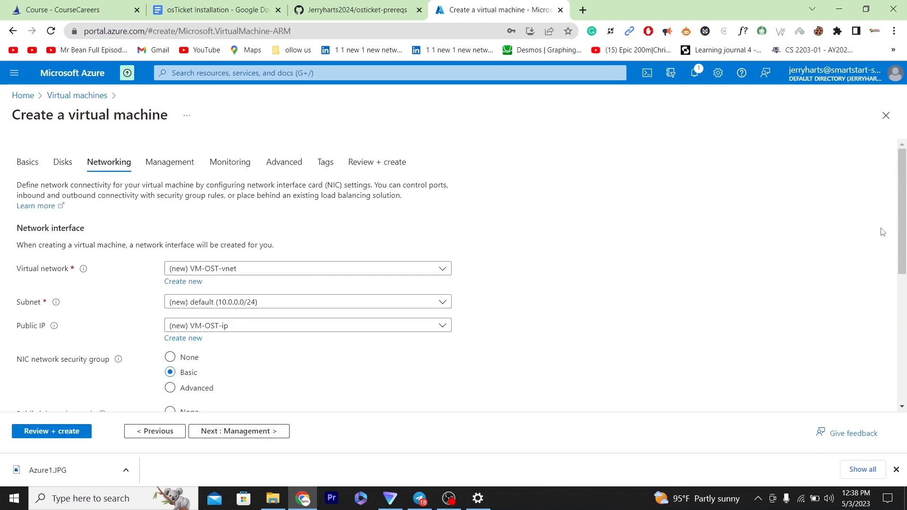
scroll(179, 182, down, 2)
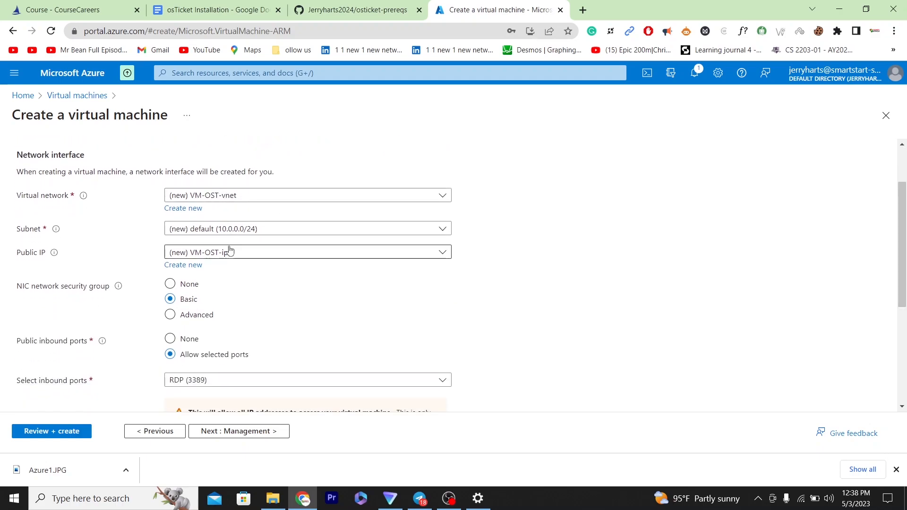
scroll(905, 221, down, 1)
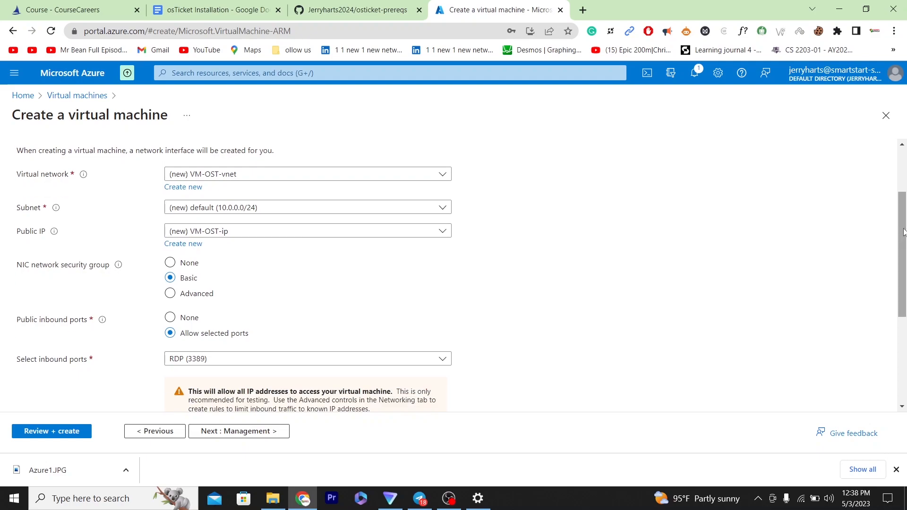
click(70, 432)
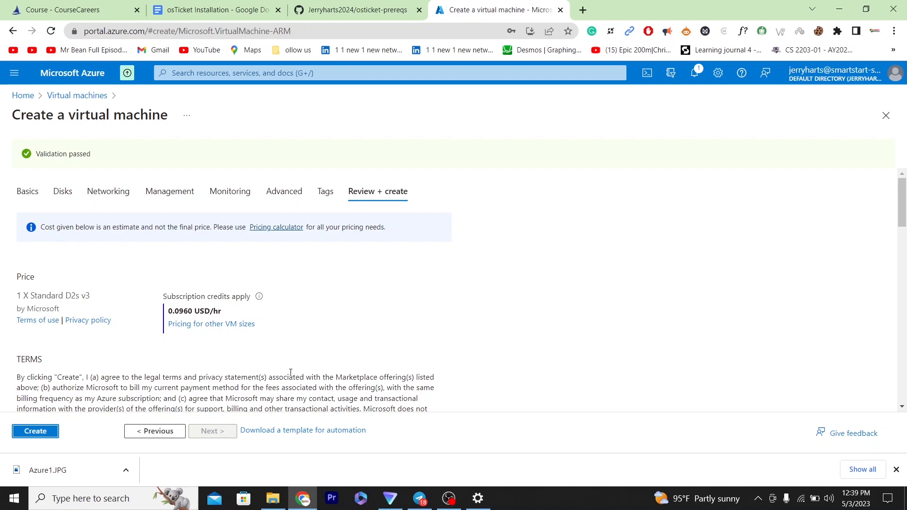
Step: Submit the VM deployment and read the osTicket prerequisites README while it runs
click(38, 434)
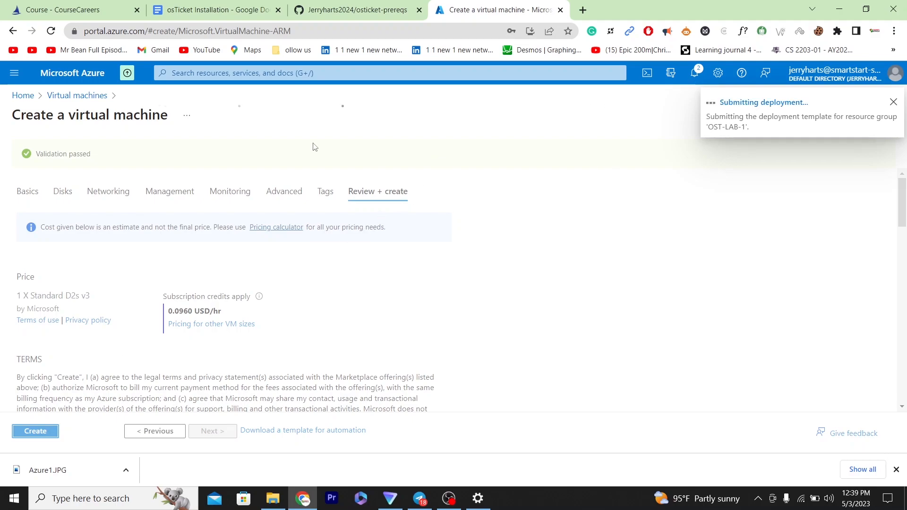
click(357, 8)
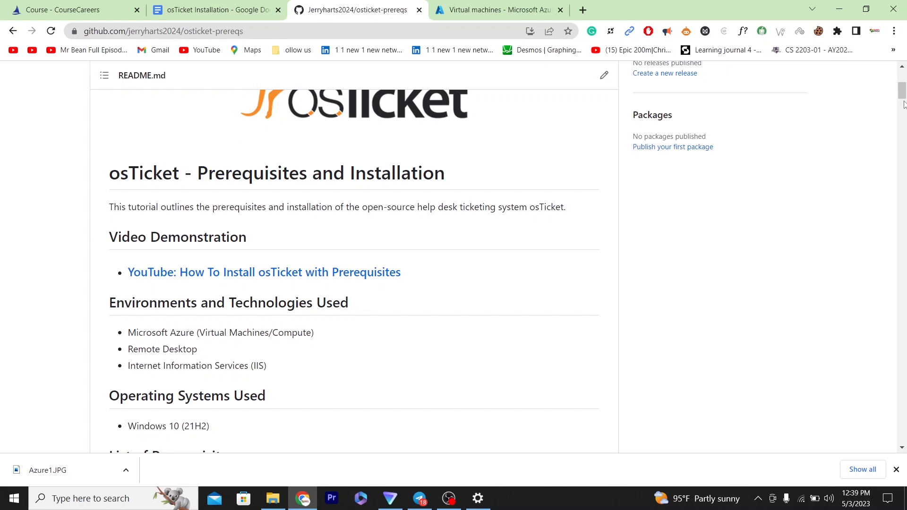
scroll(904, 104, down, 6)
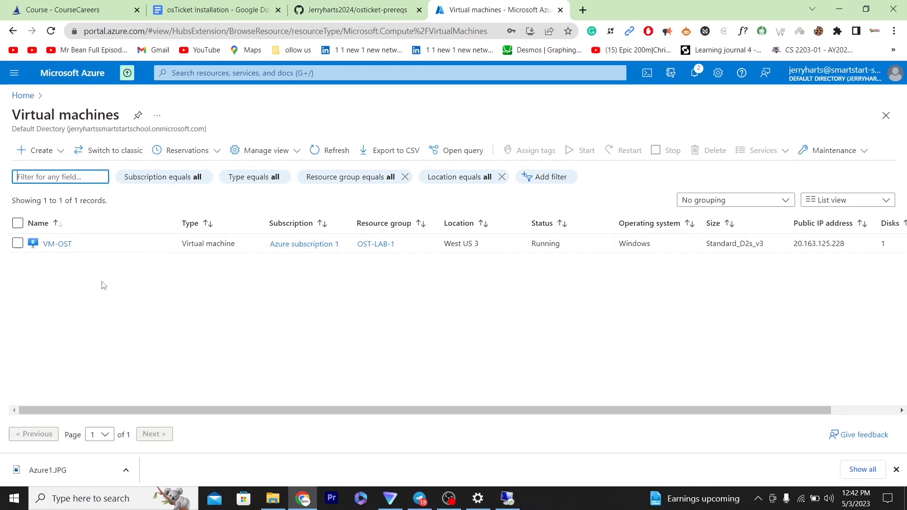
Step: Open VM-OST's details and copy its public IP address 20.163.125.228
click(65, 246)
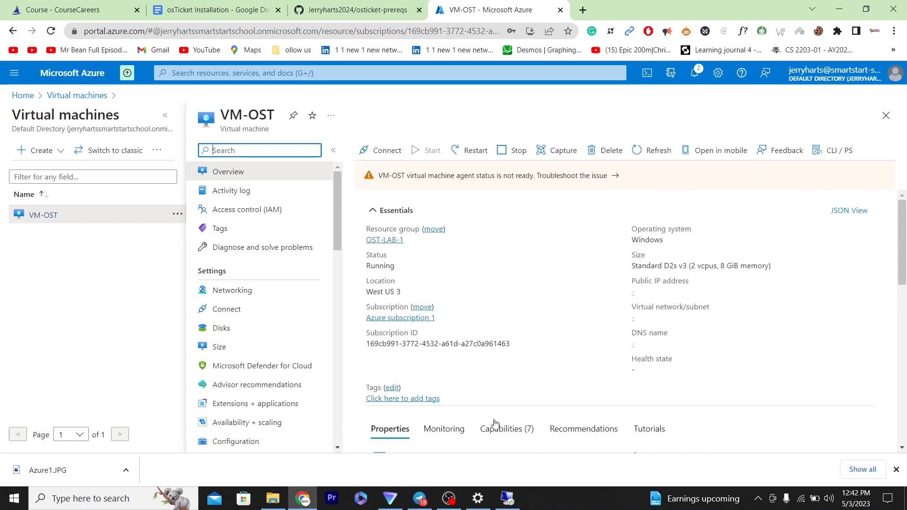
click(507, 499)
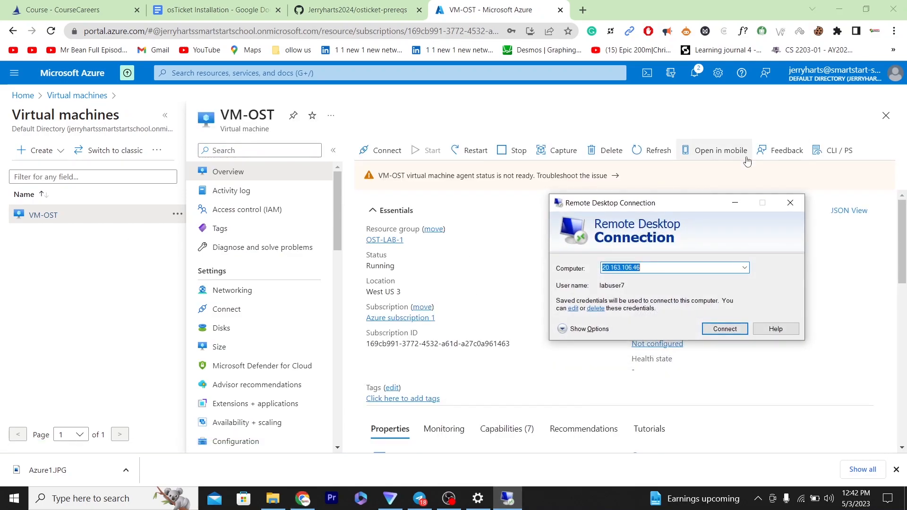
drag(685, 202, 278, 225)
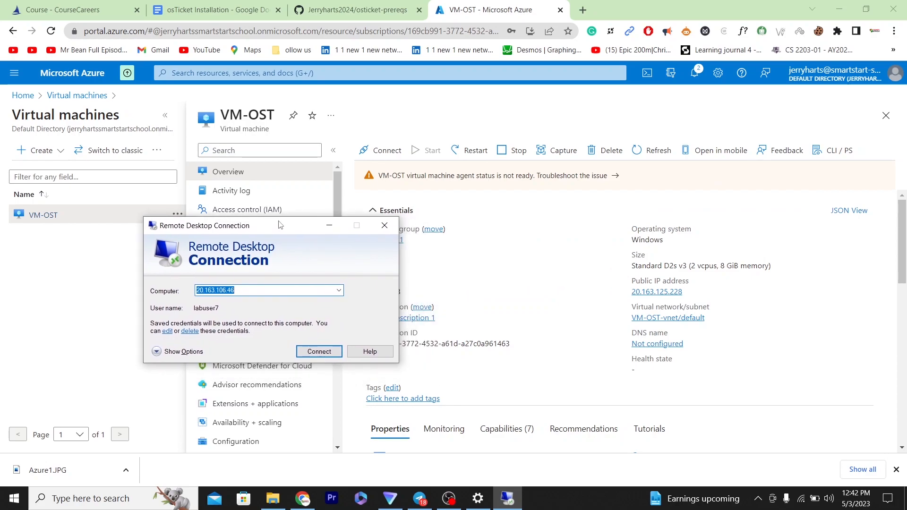
click(690, 293)
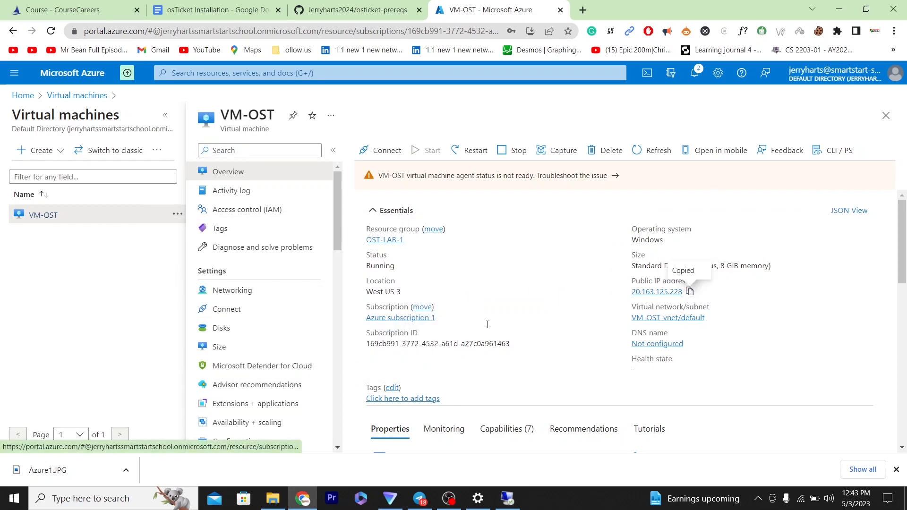
Step: Replace the Computer field in Remote Desktop Connection with the copied IP
mouse_move(467, 505)
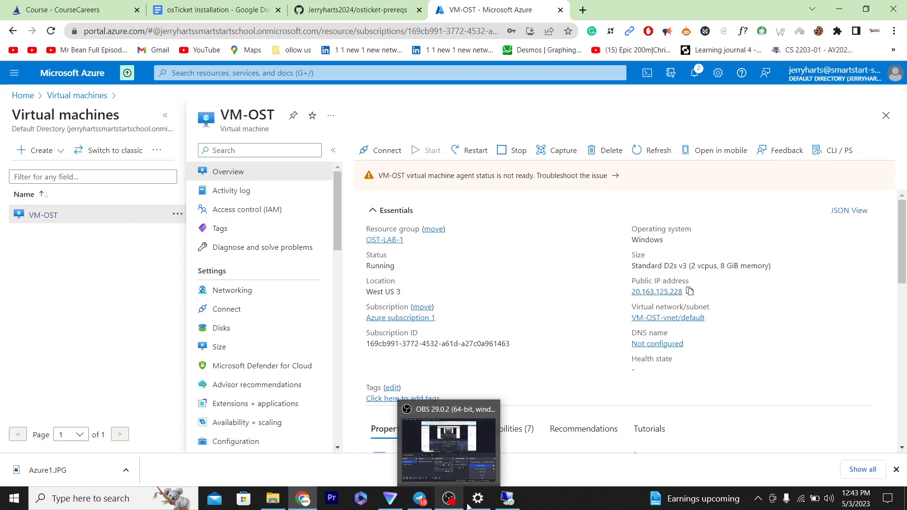
click(507, 498)
right_click(507, 498)
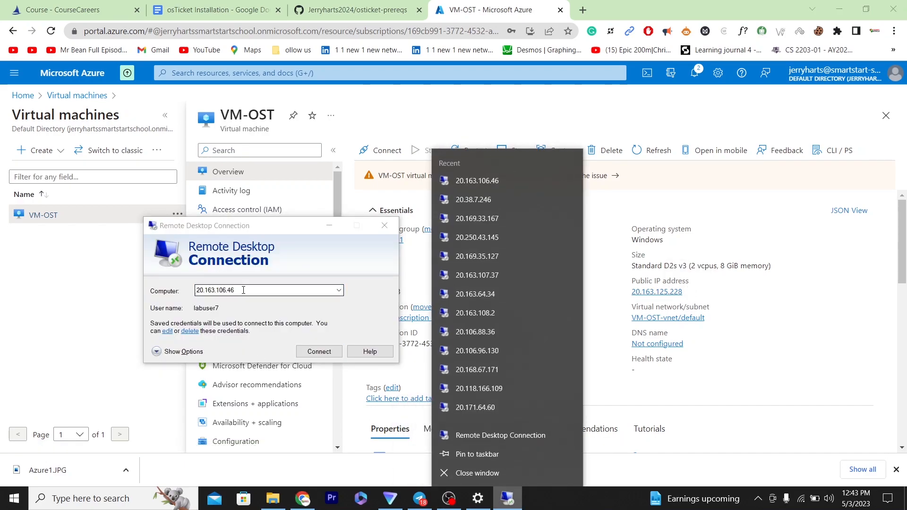
click(222, 281)
key(ctrl+v)
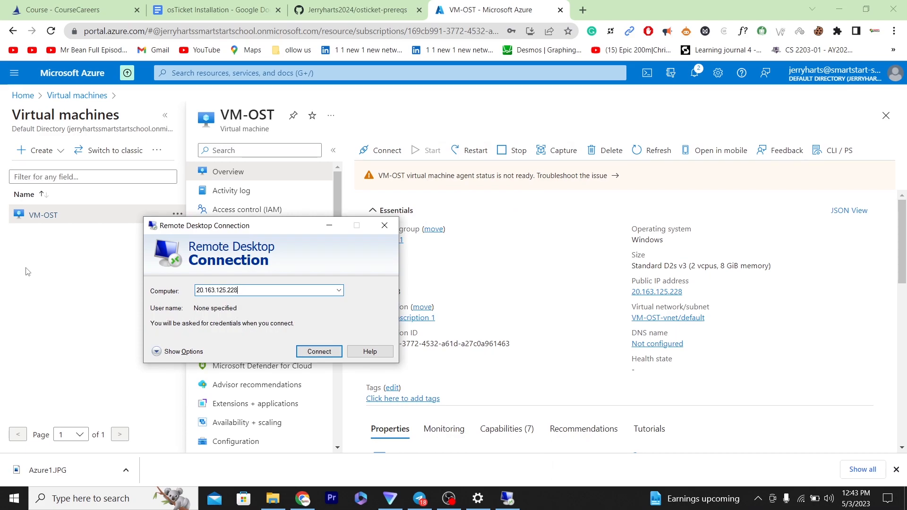
Step: Start connecting to the VM and enter the administrator user name
click(327, 353)
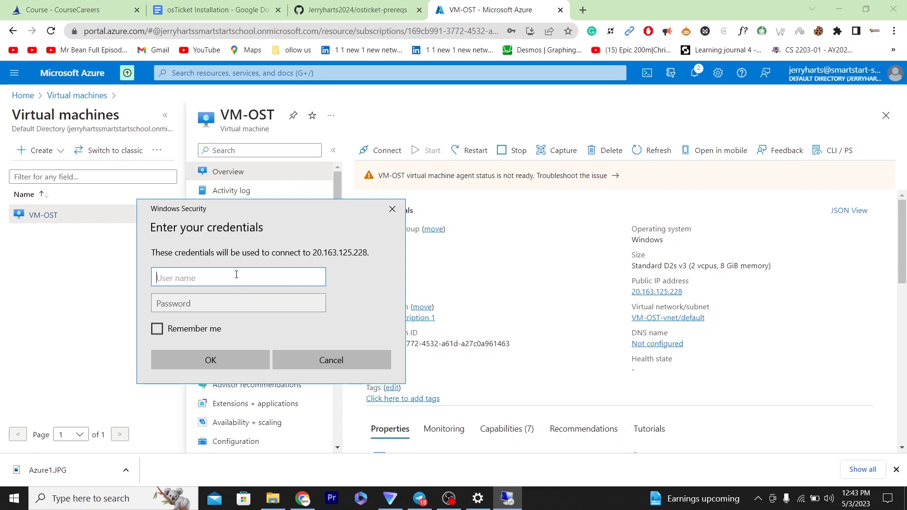
text(J)
key(BackSpace)
text(JerryLabuser7)
key(BackSpace)
text(User7)
Step: Enter the password, remember the credentials, and accept the untrusted certificate warning
click(202, 301)
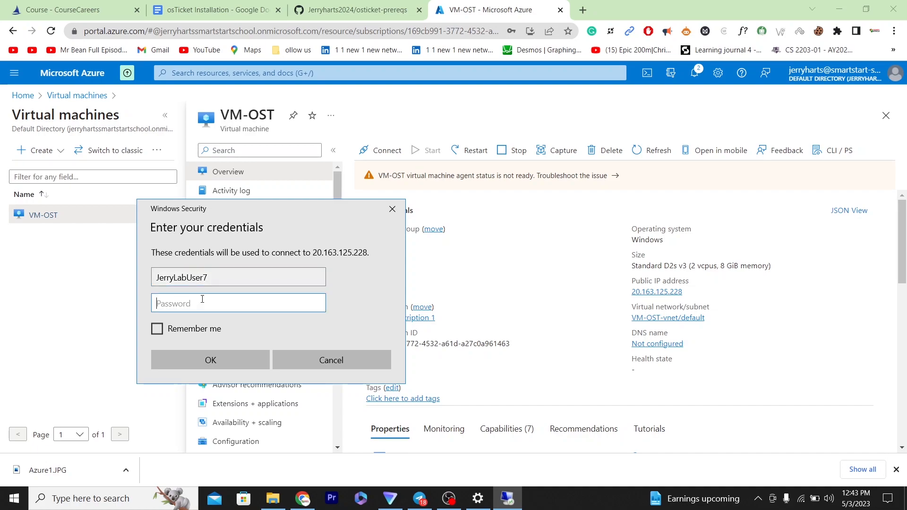
text(•••••••••••)
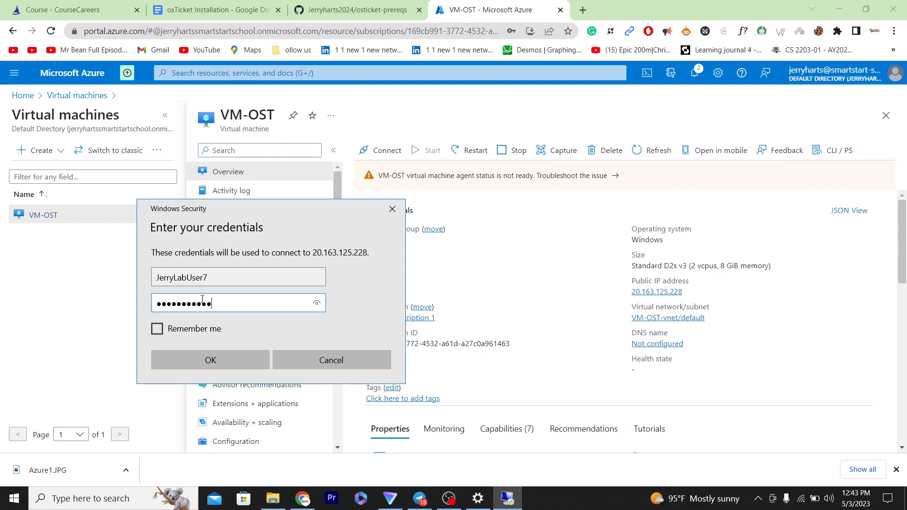
text(•)
click(317, 303)
click(159, 332)
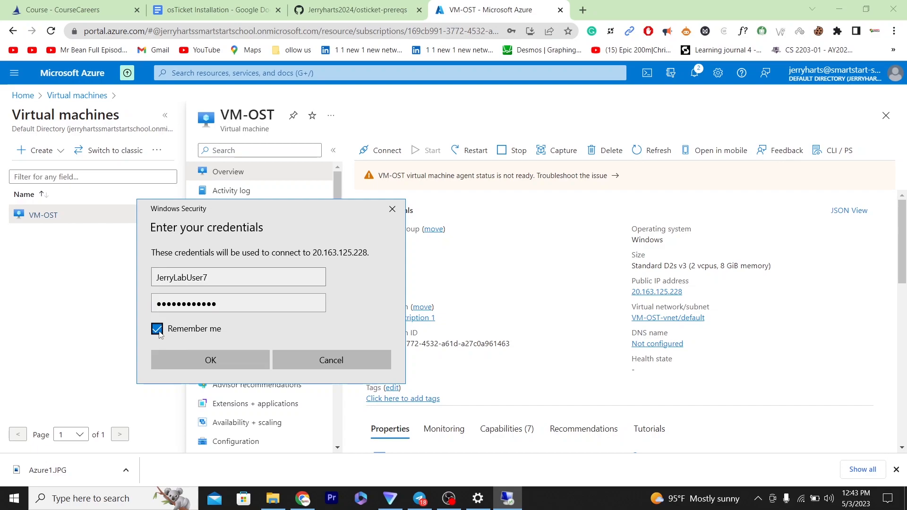
click(210, 359)
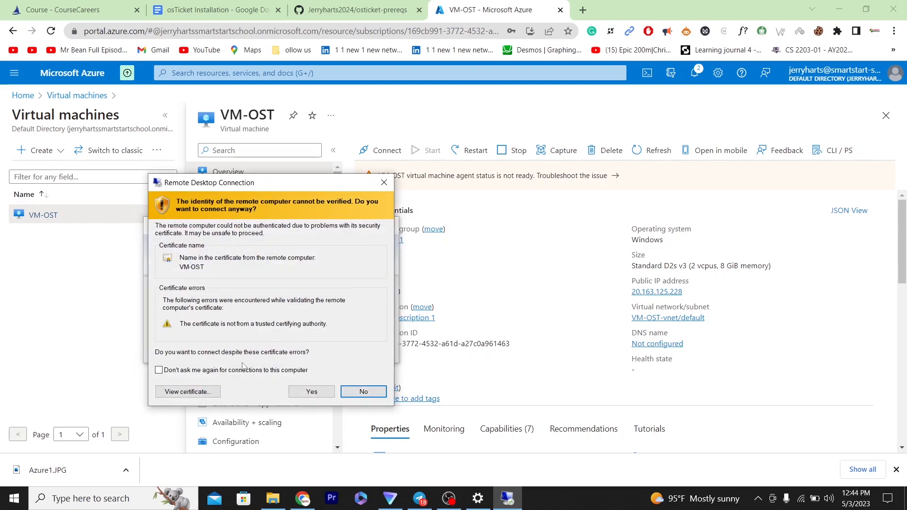
click(312, 392)
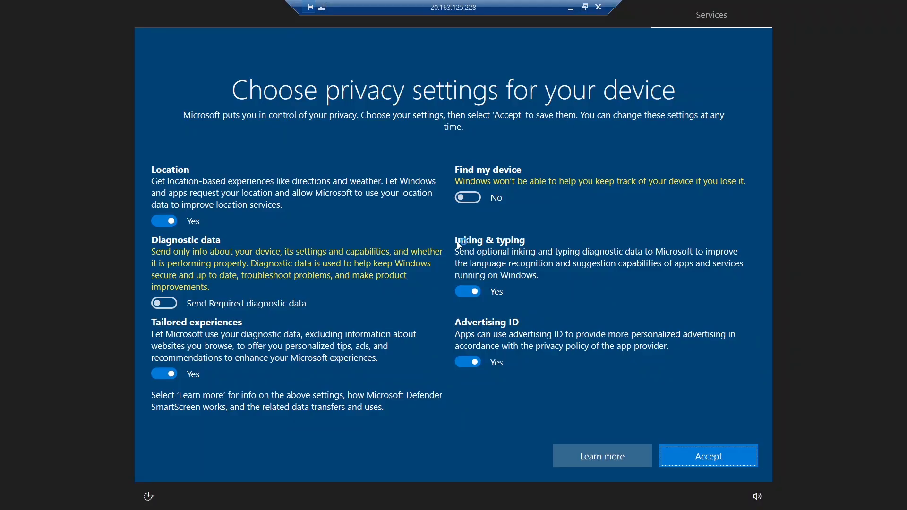
Step: Set Location, Inking & typing, Tailored experiences and Advertising ID to No, then accept
click(161, 222)
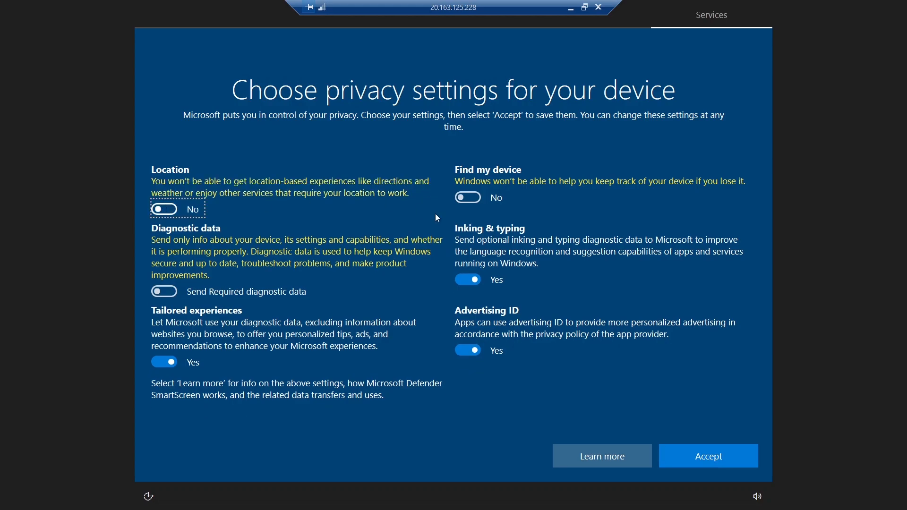
click(470, 281)
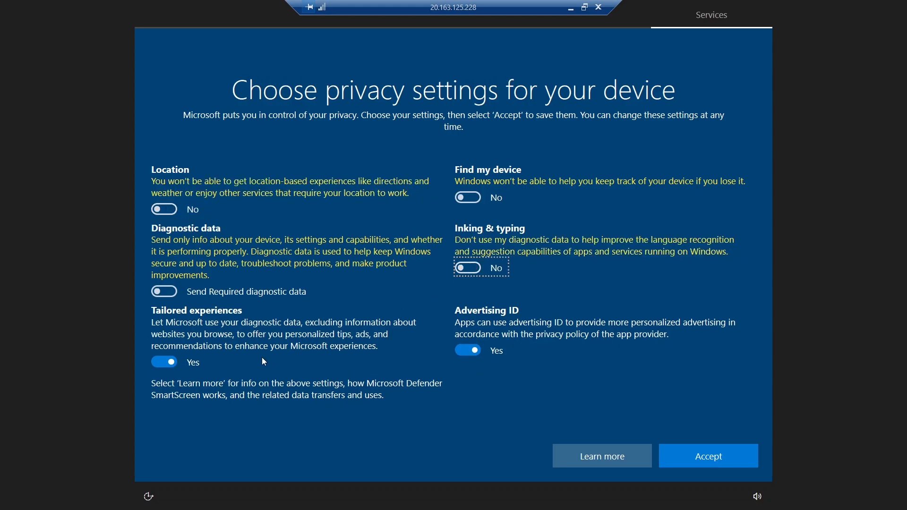
click(171, 363)
click(469, 351)
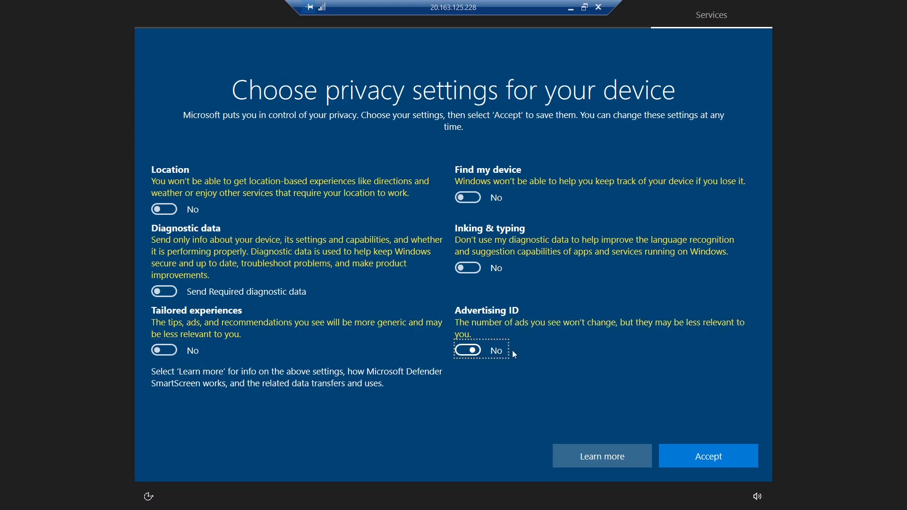
click(717, 469)
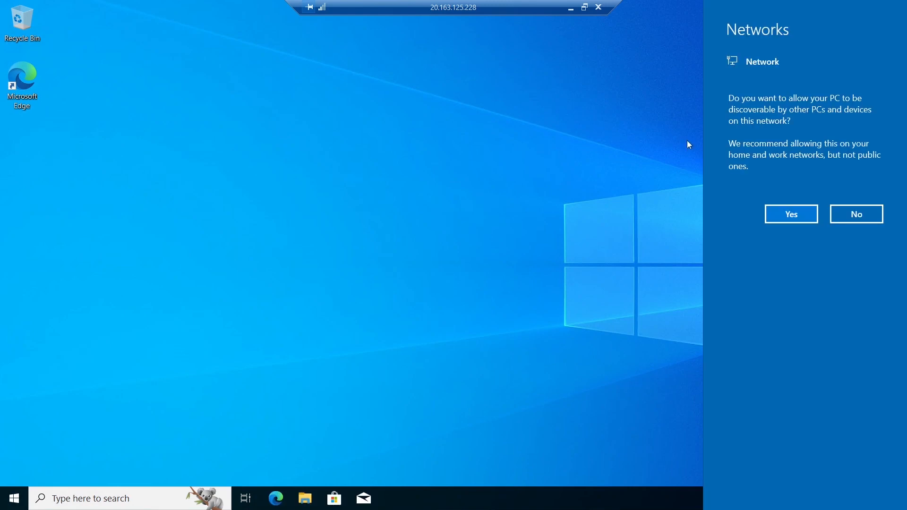
Step: Allow network discovery, then reach Turn Windows features on or off via Control Panel > Programs
click(772, 210)
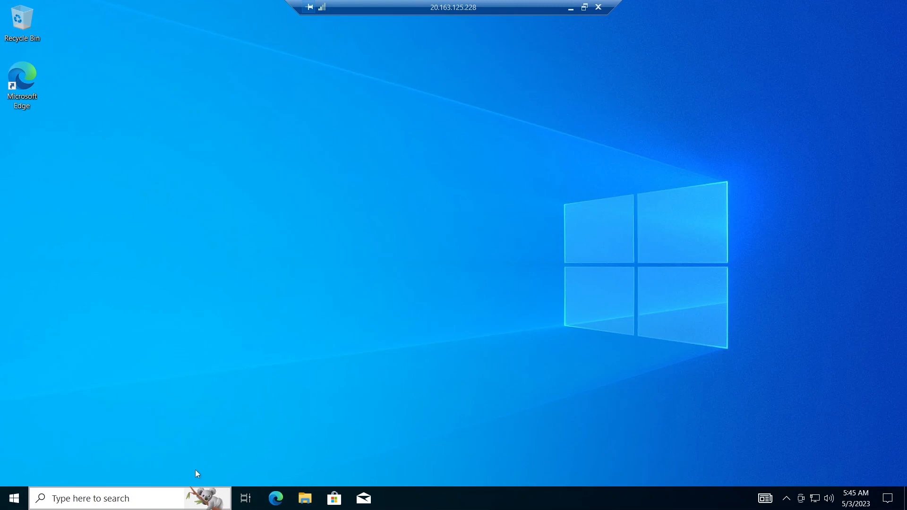
click(131, 499)
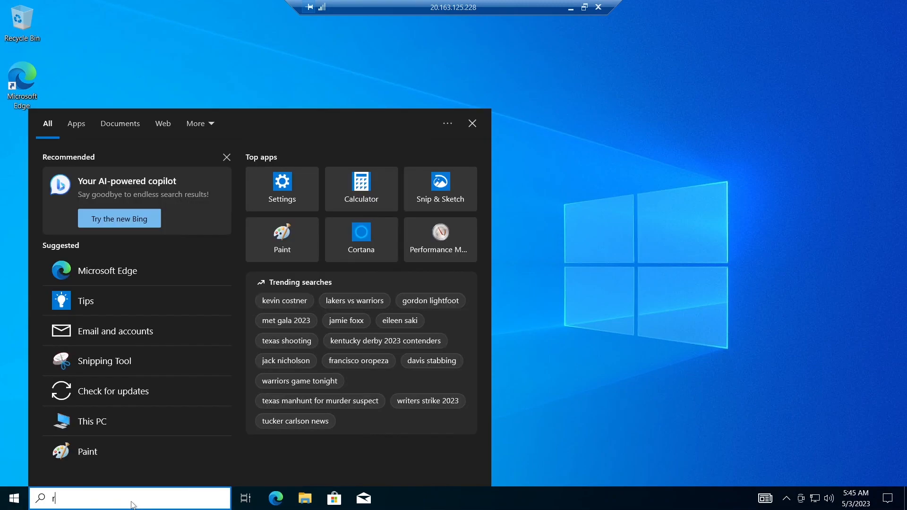
text(control panel)
key(Return)
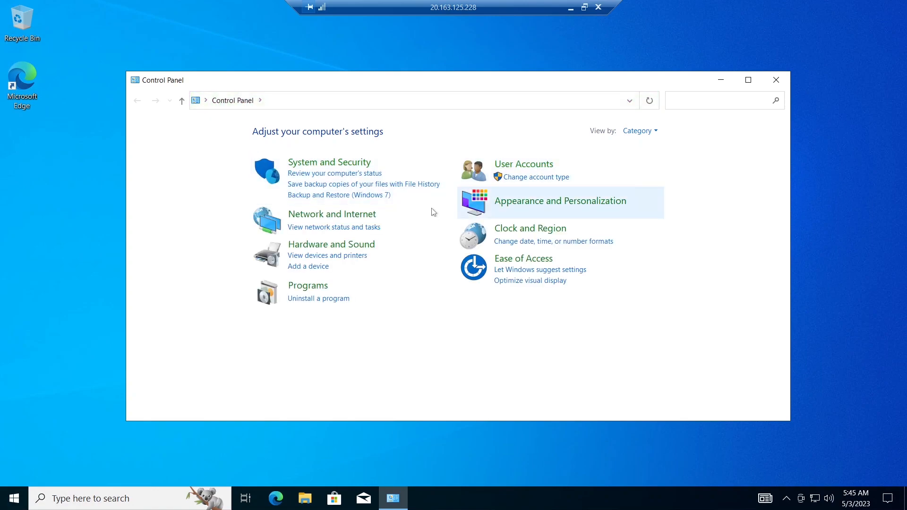
click(312, 289)
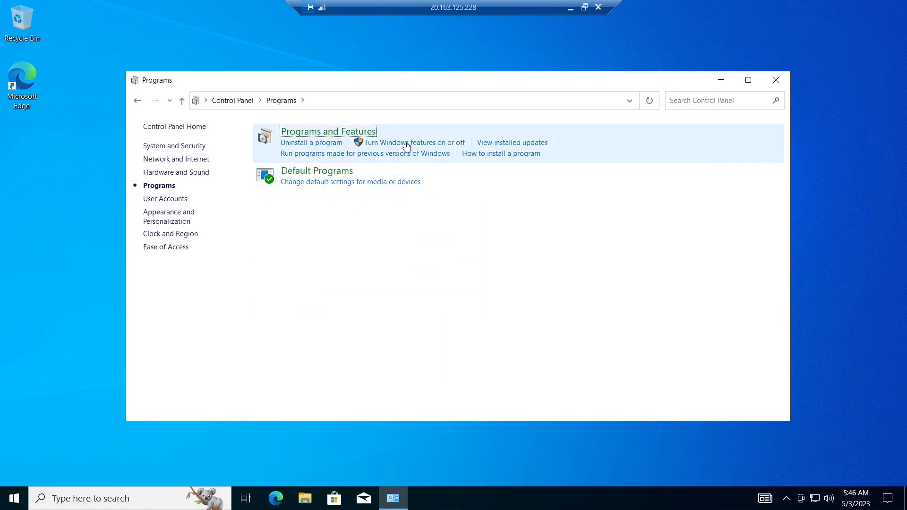
click(424, 143)
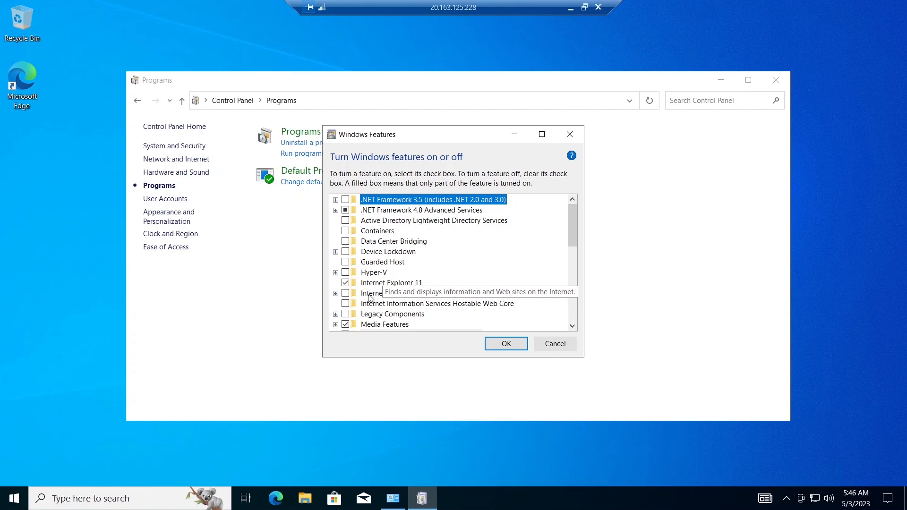
Step: Enable Internet Information Services with CGI under World Wide Web Services > Application Development Features
click(346, 294)
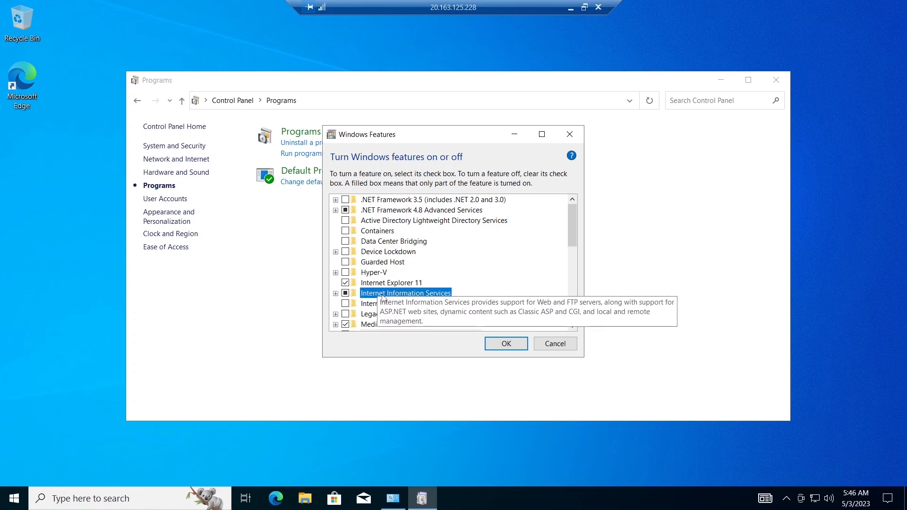
click(336, 293)
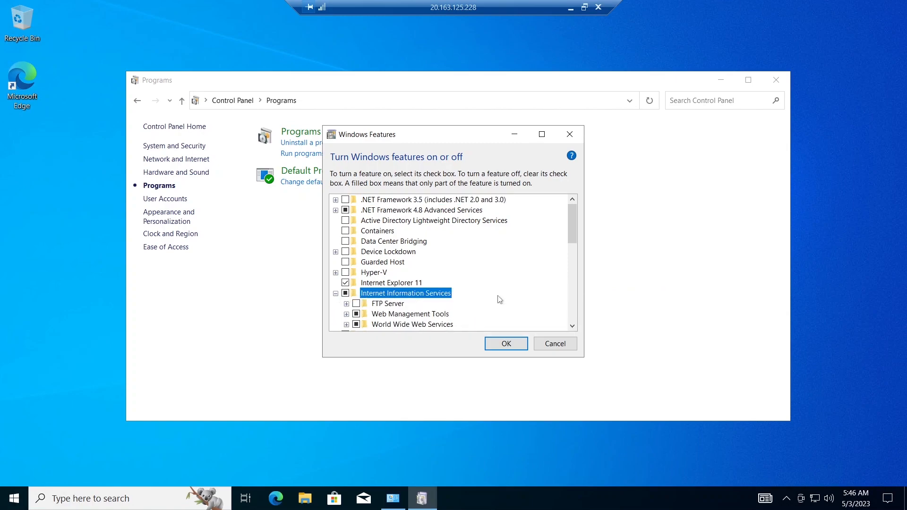
drag(570, 232, 570, 243)
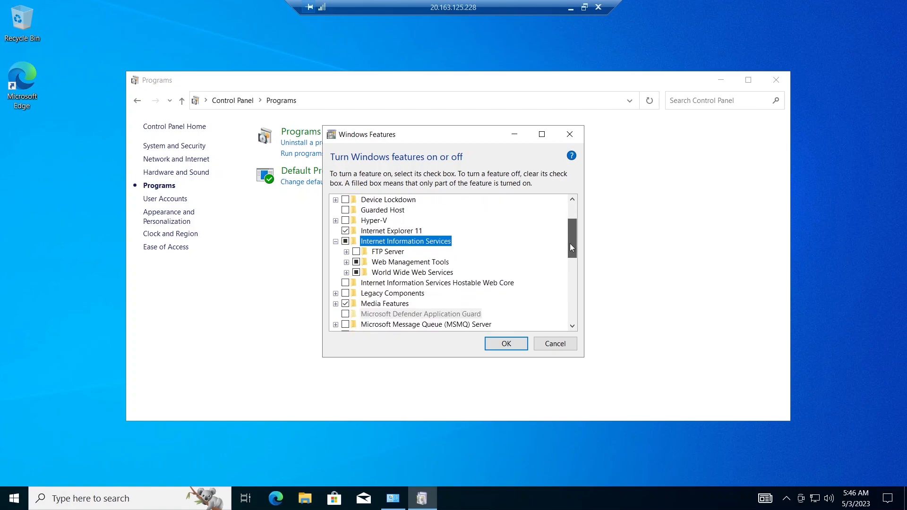
click(347, 273)
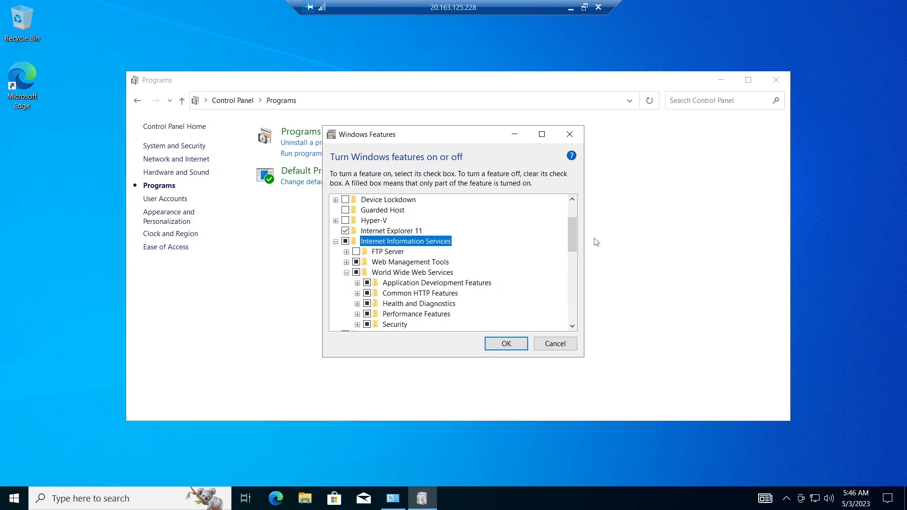
mouse_move(572, 241)
mouse_down()
mouse_move(573, 264)
mouse_move(572, 256)
mouse_up()
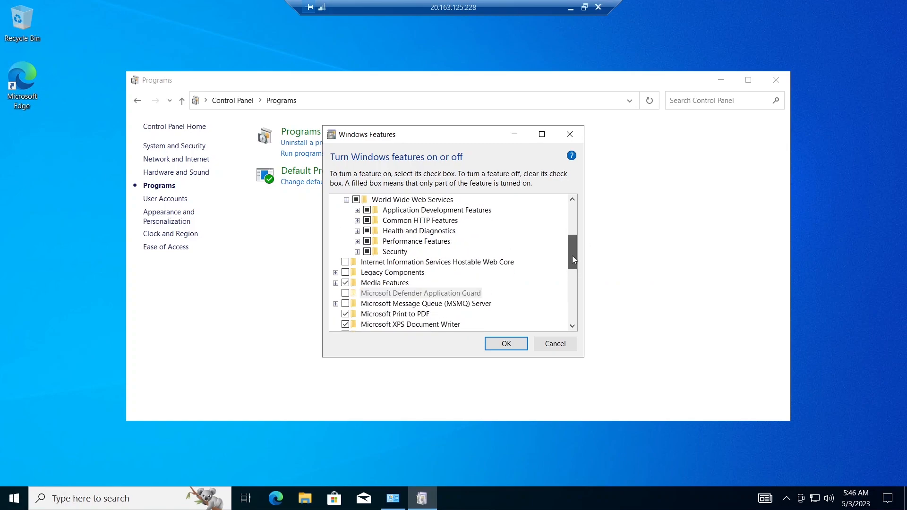
click(357, 210)
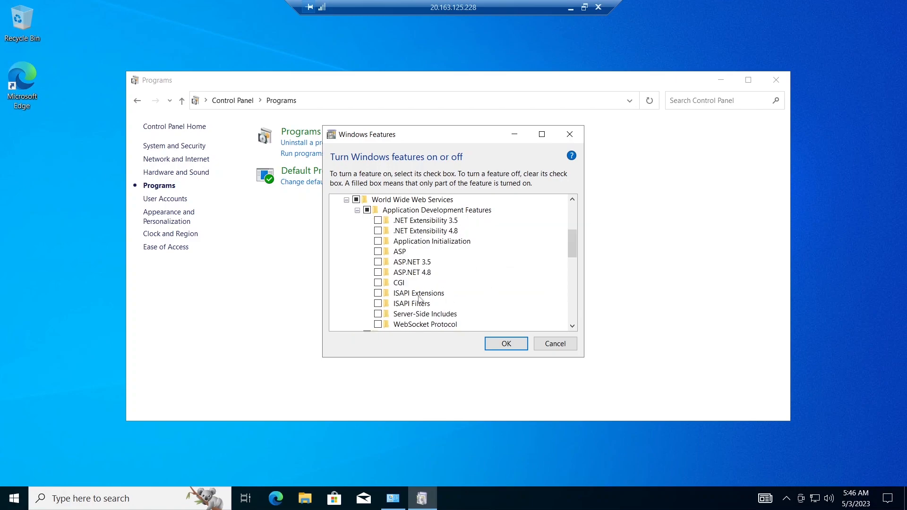
click(379, 282)
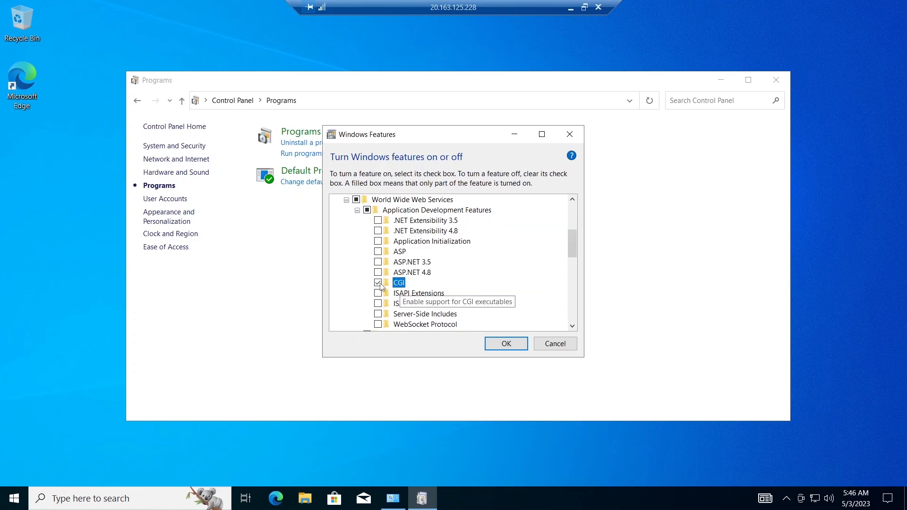
click(516, 344)
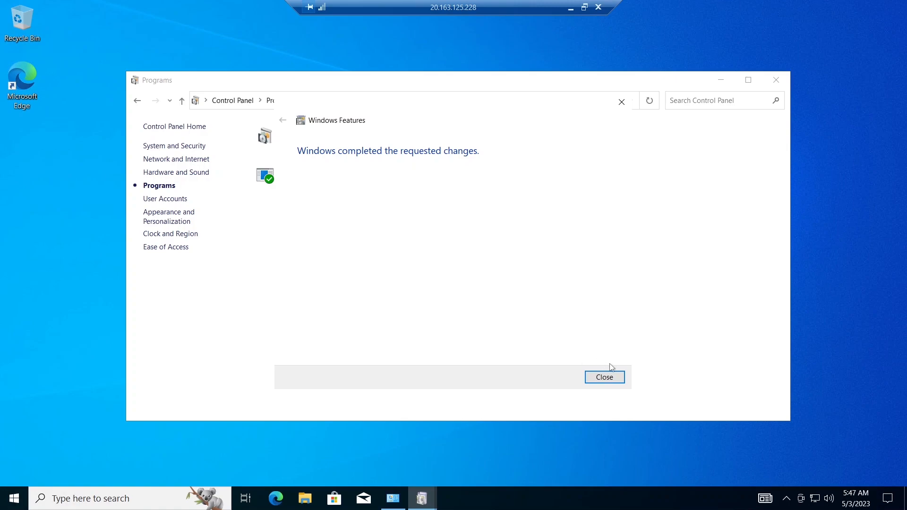
Step: Close the completed Windows Features dialog and the Programs window
click(603, 381)
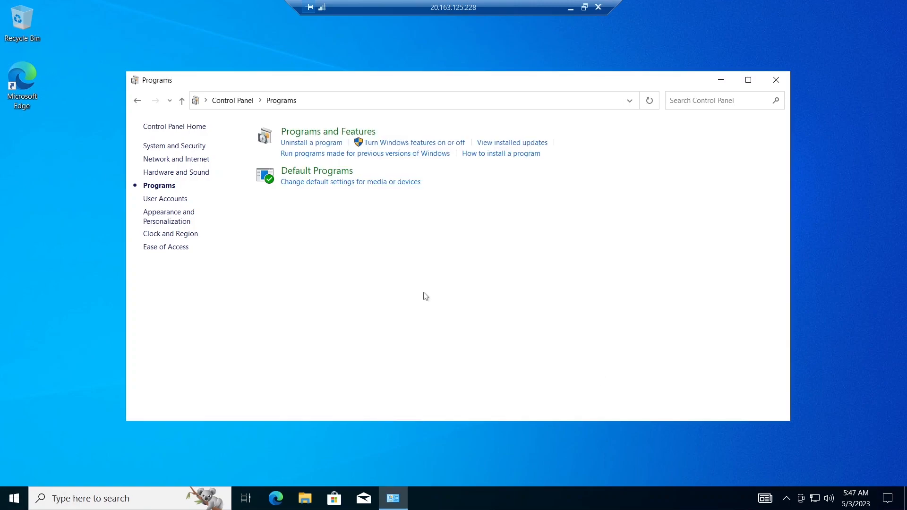
click(721, 80)
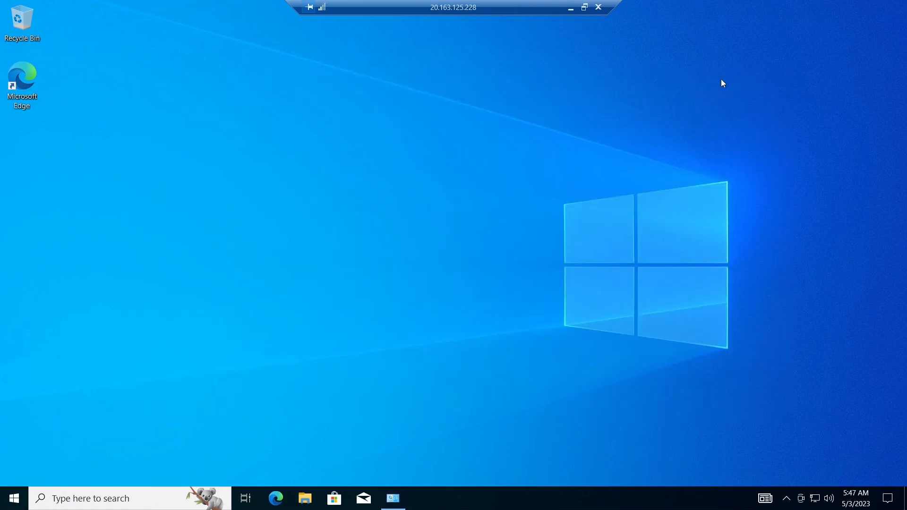
click(394, 497)
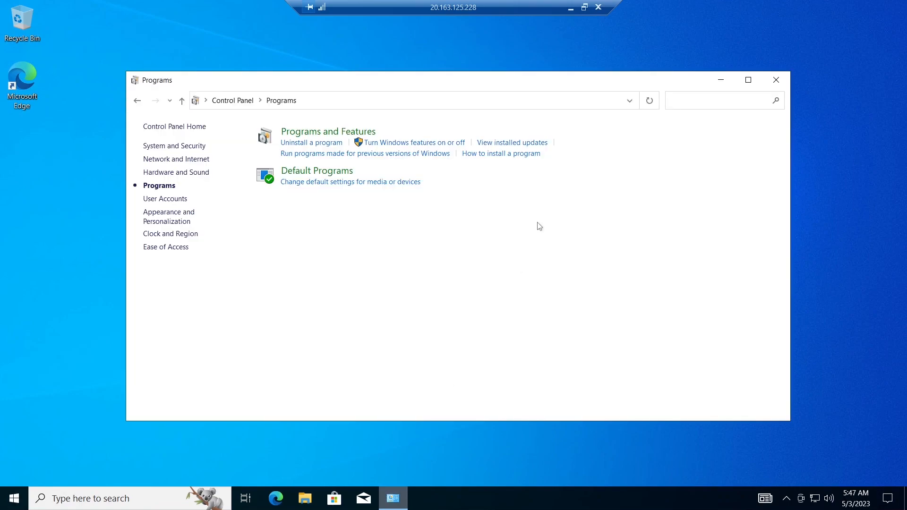
click(777, 81)
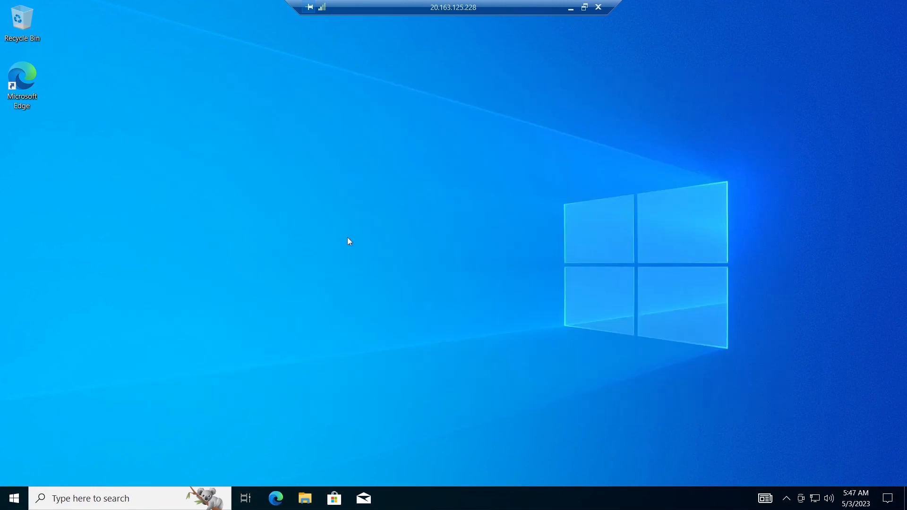
Step: Launch Microsoft Edge and finish first-run setup without your data to reach the lab guide
double_click(26, 75)
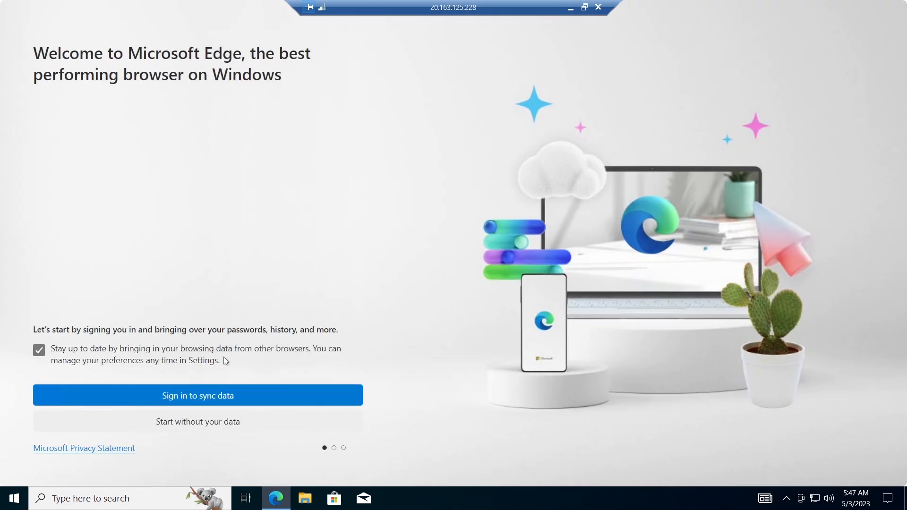
click(192, 425)
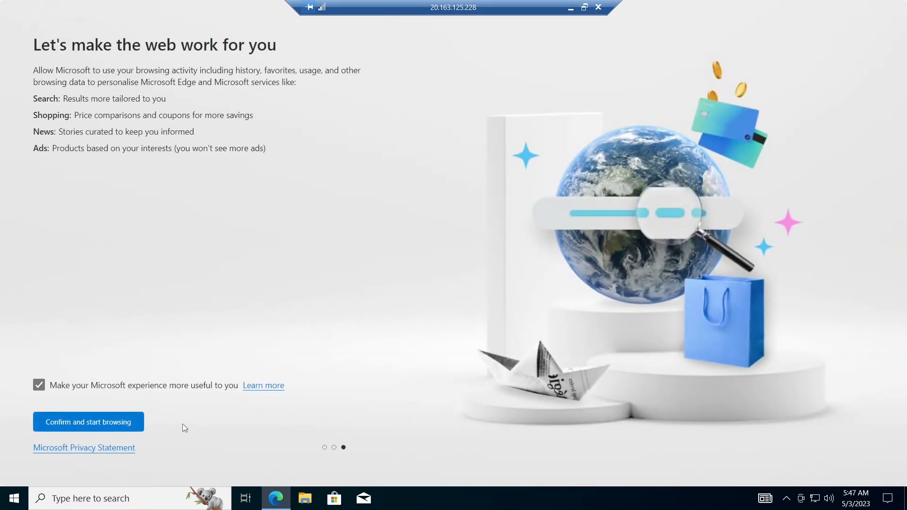
click(107, 420)
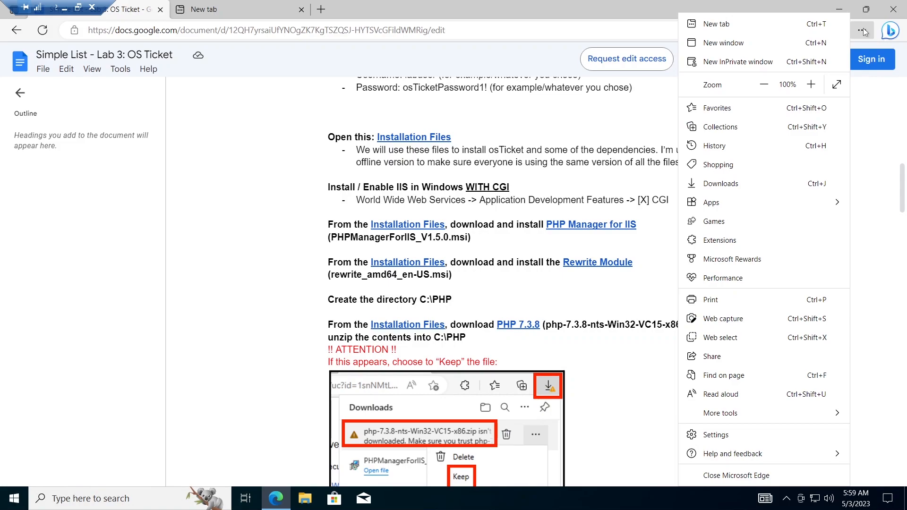
Step: Show Edge's Downloads list beside the Simple List - Lab 3: OS Ticket guide
click(702, 118)
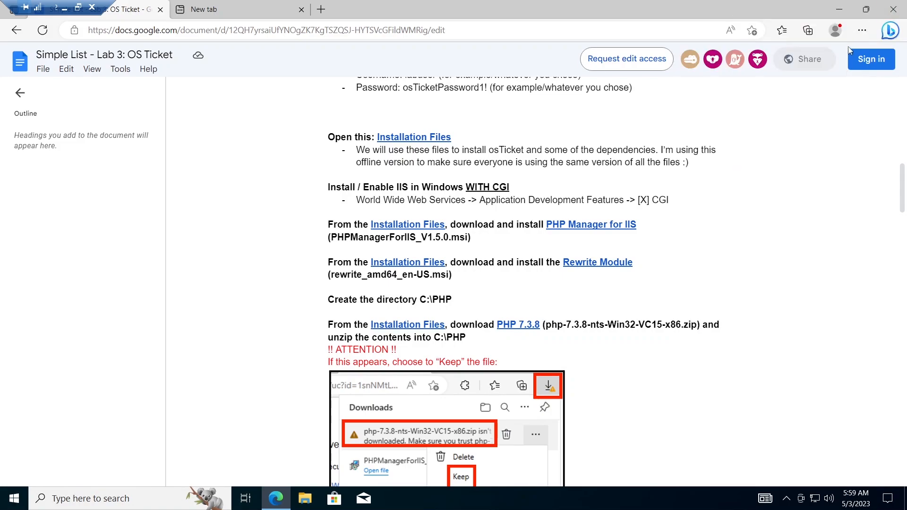
click(863, 31)
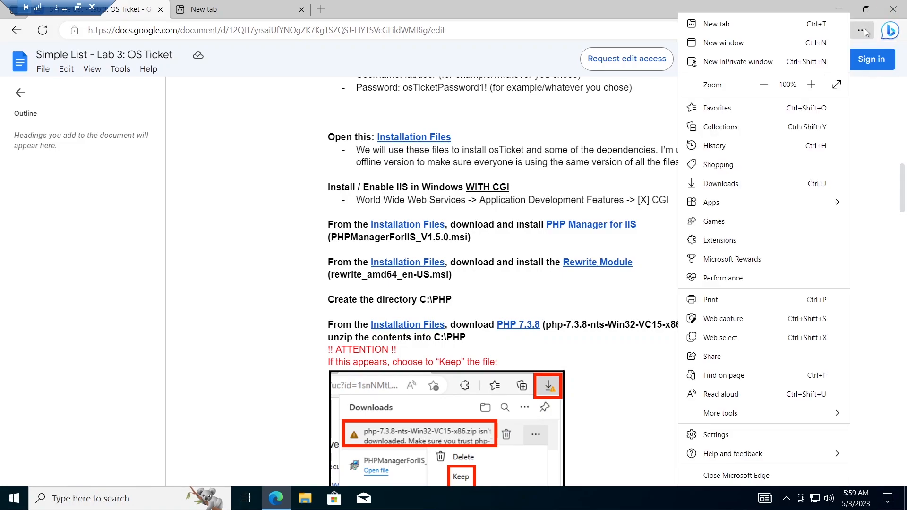
click(718, 184)
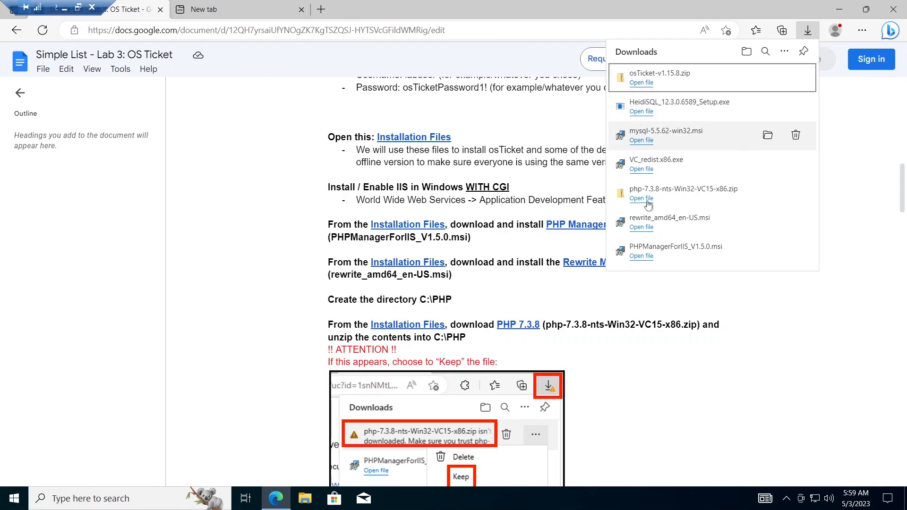
Step: Run PHPManagerForIIS_V1.5.0.msi, accept the licence and install PHP Manager for IIS
click(640, 257)
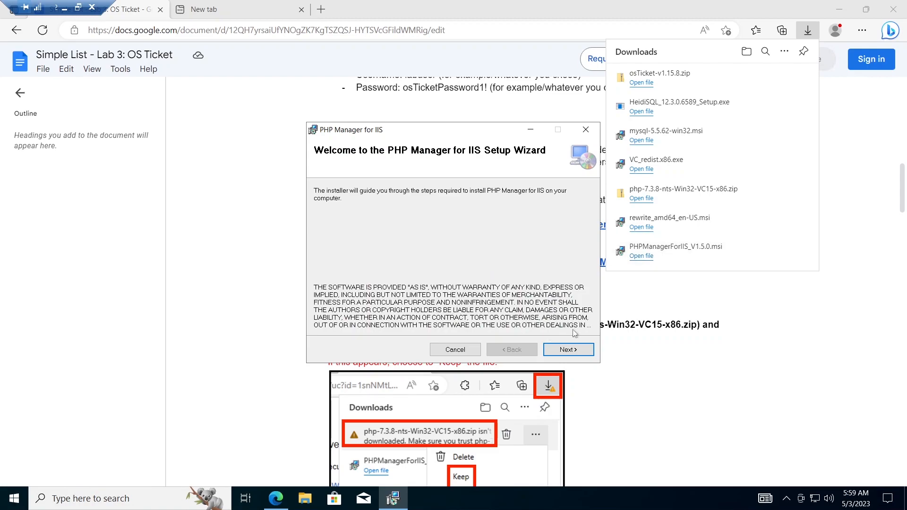
click(565, 352)
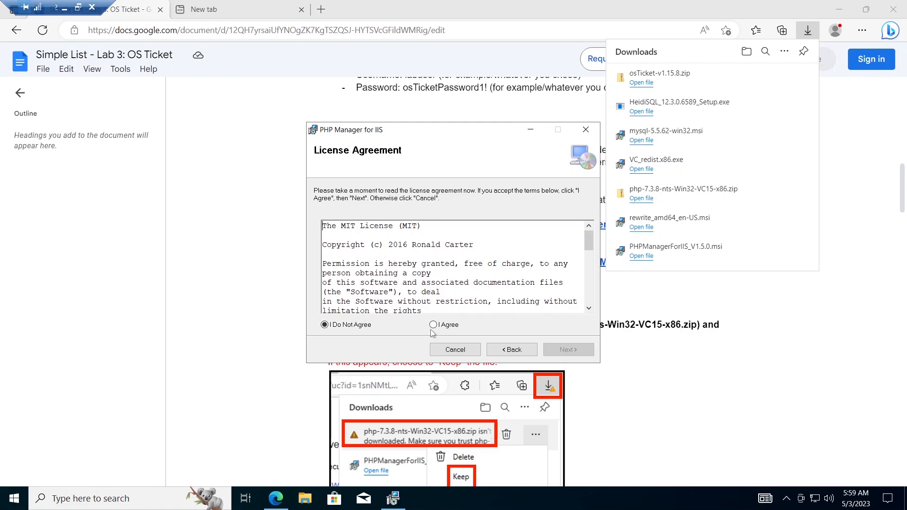
click(433, 325)
click(569, 350)
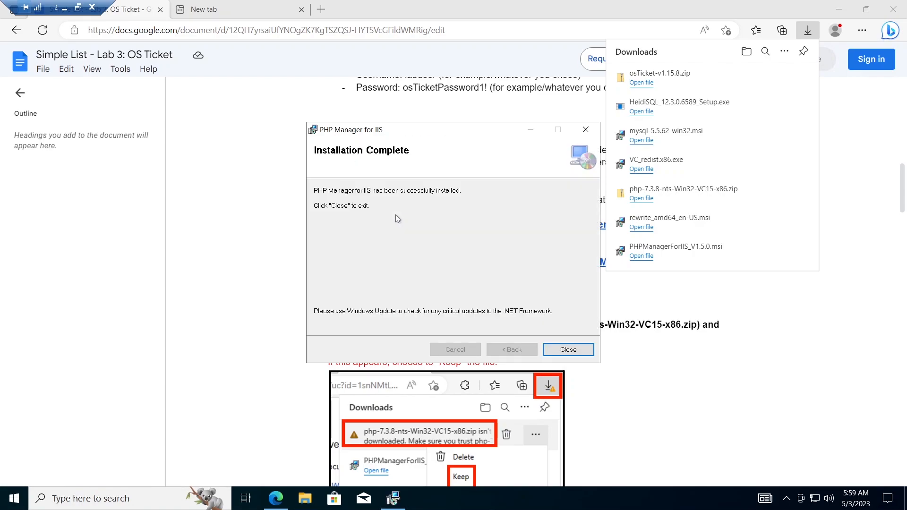
click(566, 350)
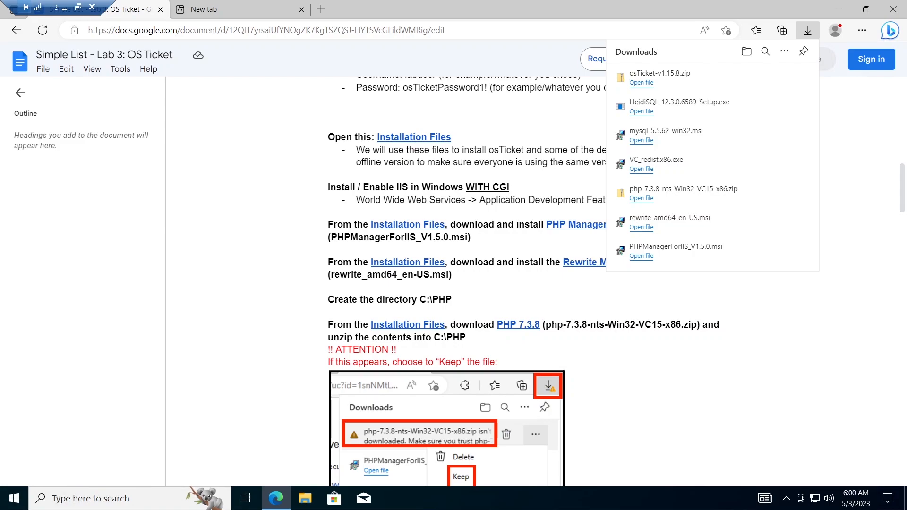
Step: Run rewrite_amd64_en-US.msi, accept the terms and install IIS URL Rewrite Module 2
click(642, 227)
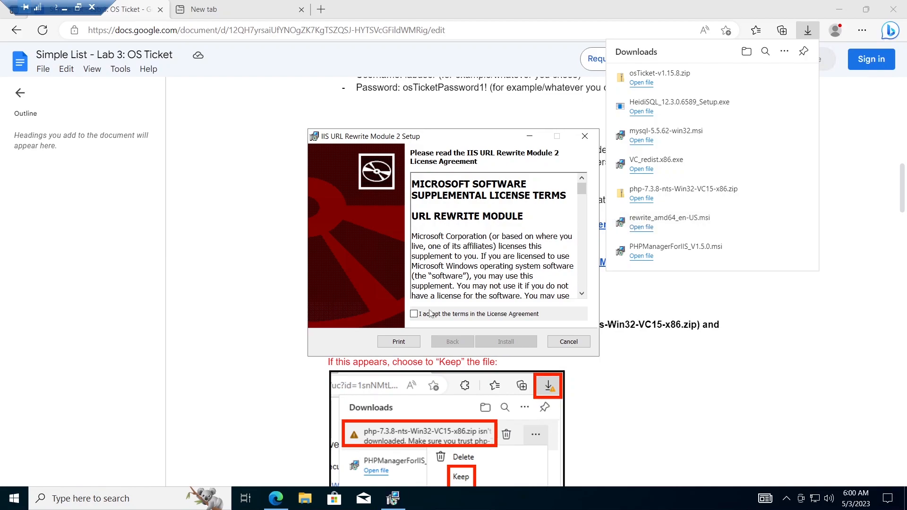
click(415, 314)
click(523, 343)
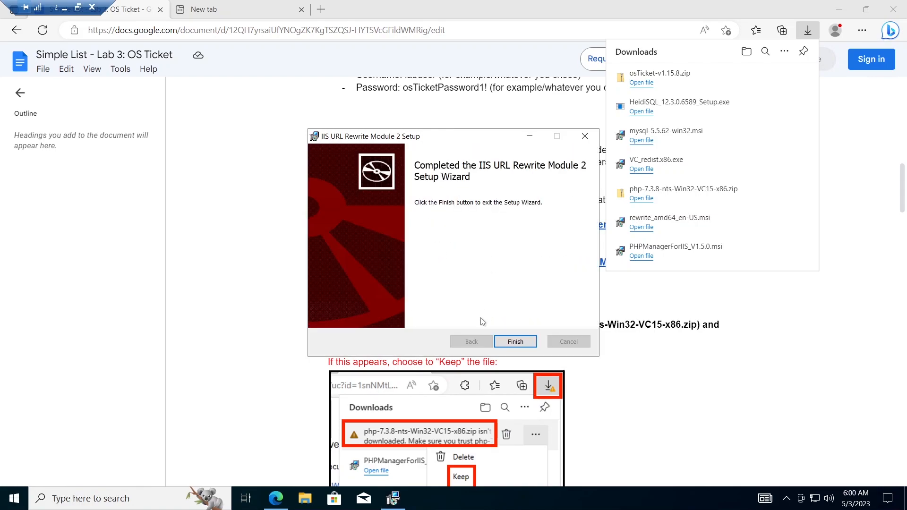
click(514, 343)
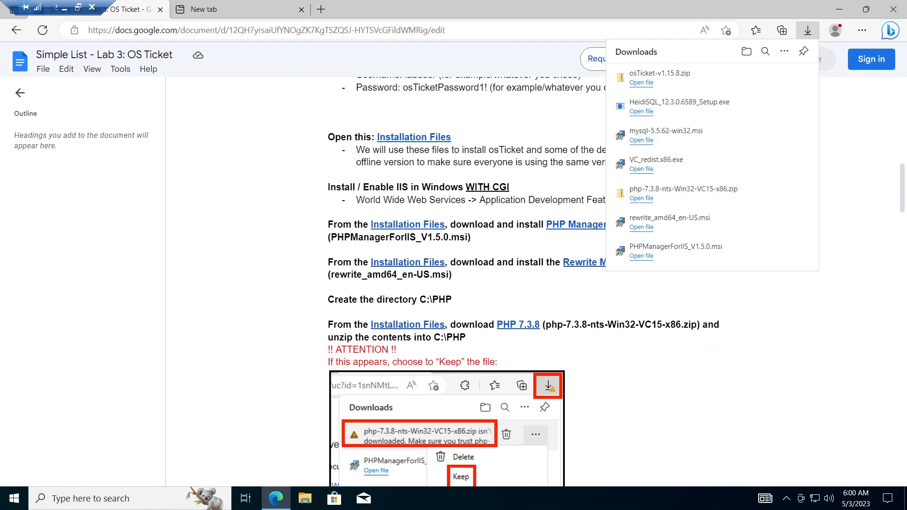
Step: Create a new folder named PHP at the root of Windows (C:), then minimize the windows
drag(452, 299, 328, 300)
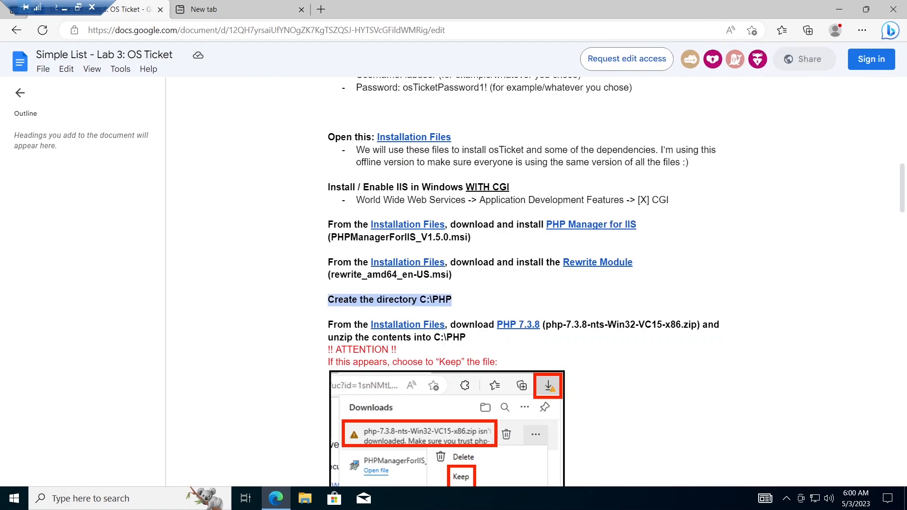
click(303, 506)
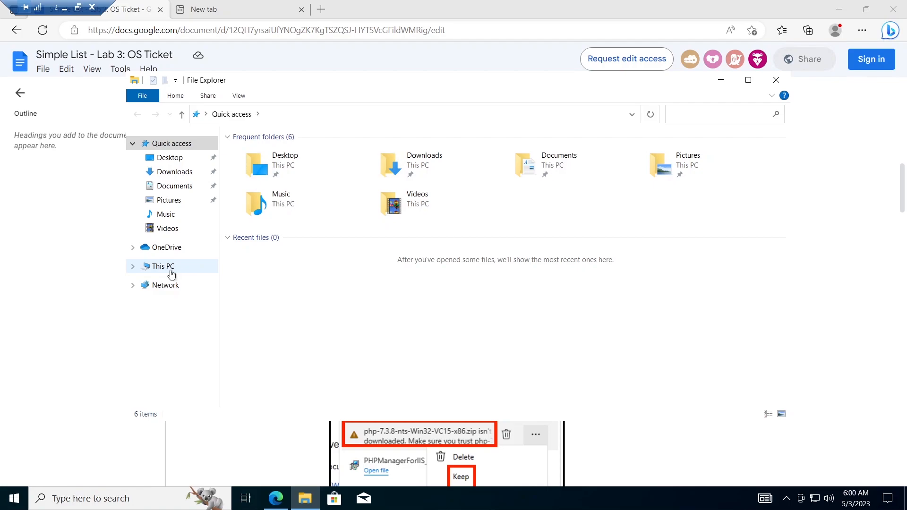
click(170, 271)
click(330, 280)
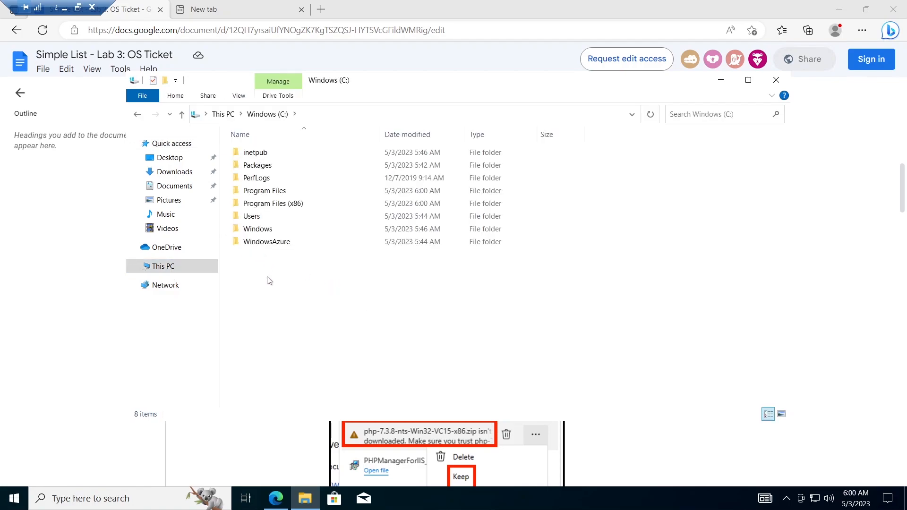
right_click(267, 279)
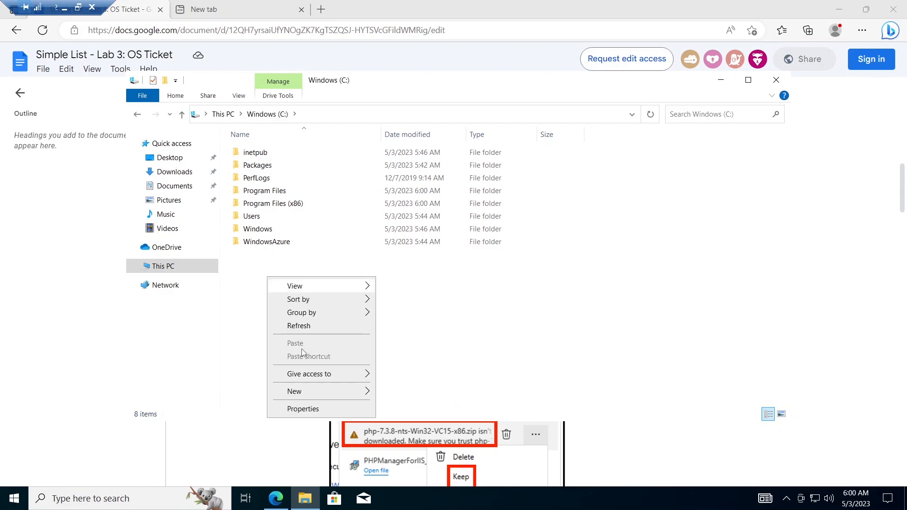
mouse_move(368, 393)
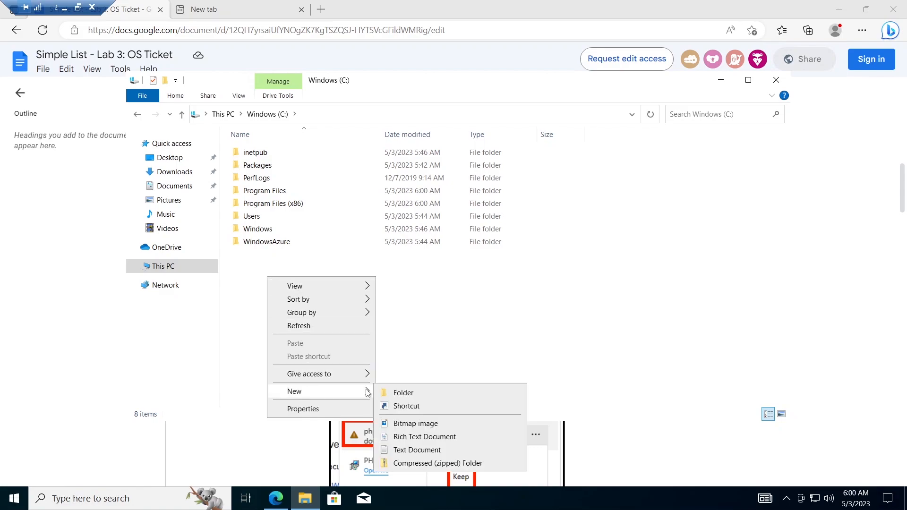
click(405, 392)
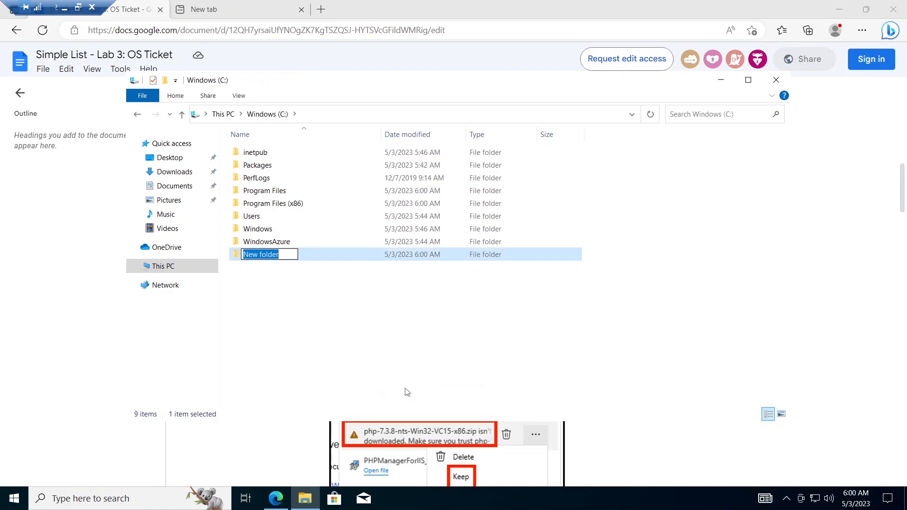
text(PH)
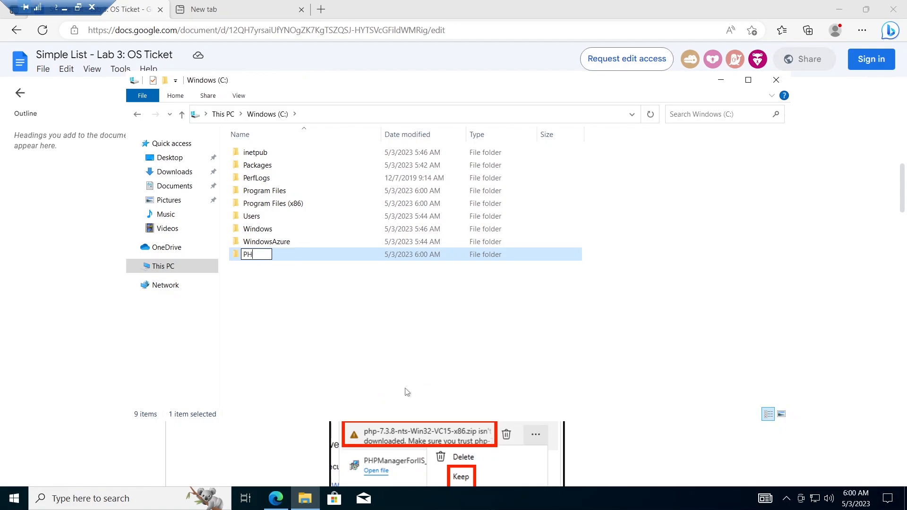
text(P)
click(373, 371)
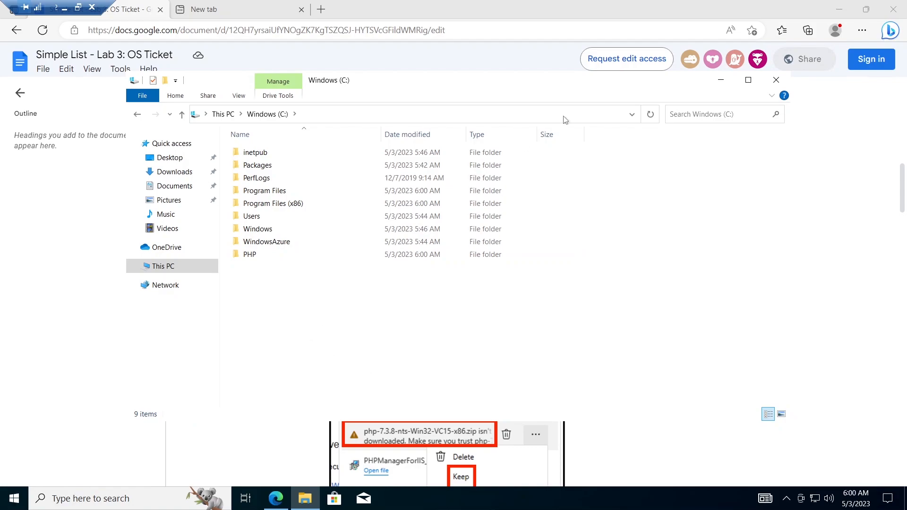
click(840, 13)
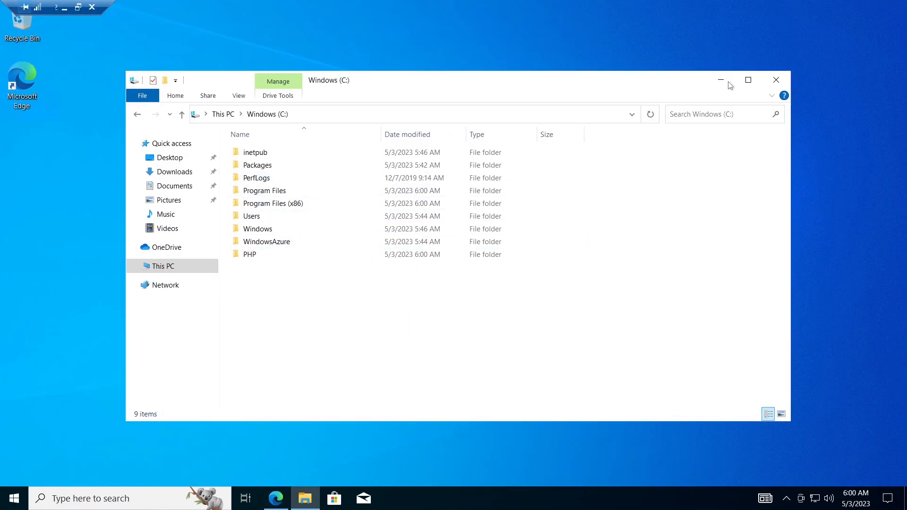
click(720, 83)
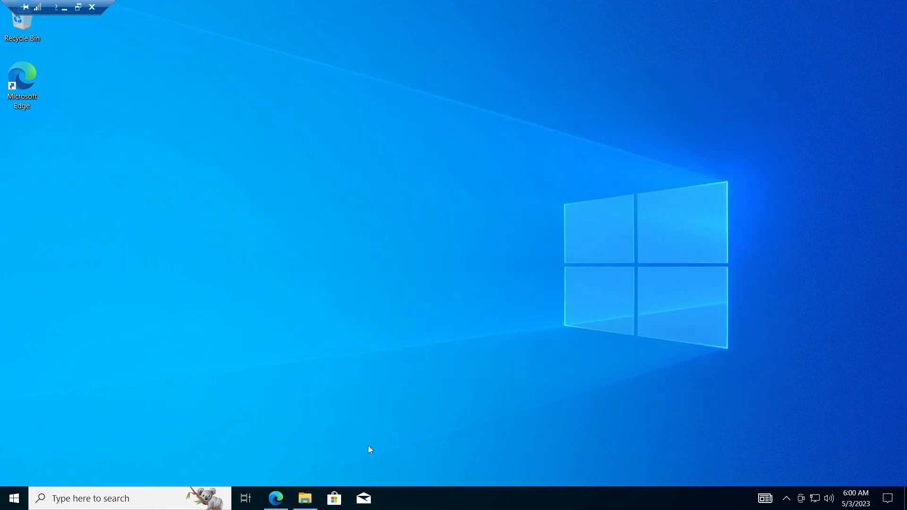
Step: Locate php-7.3.8-nts-Win32-VC15-x86.zip in its folder from Edge's Downloads list
click(280, 504)
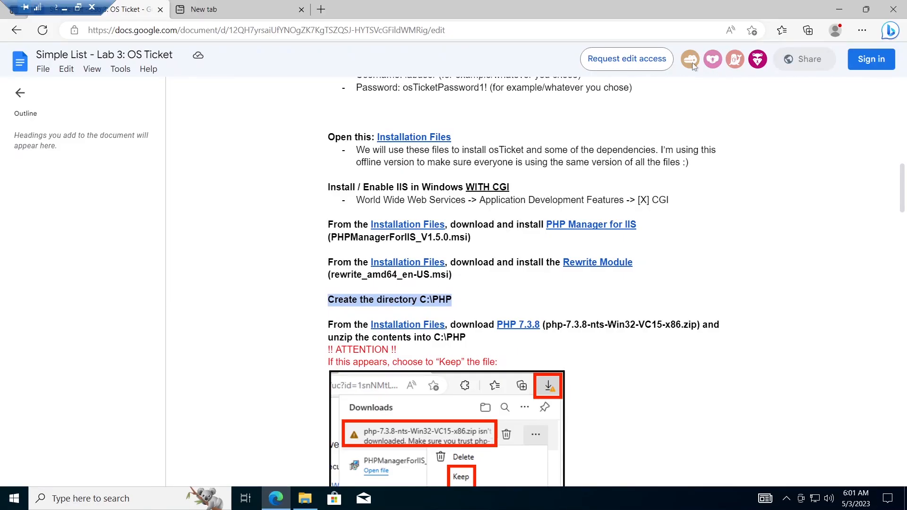
click(863, 30)
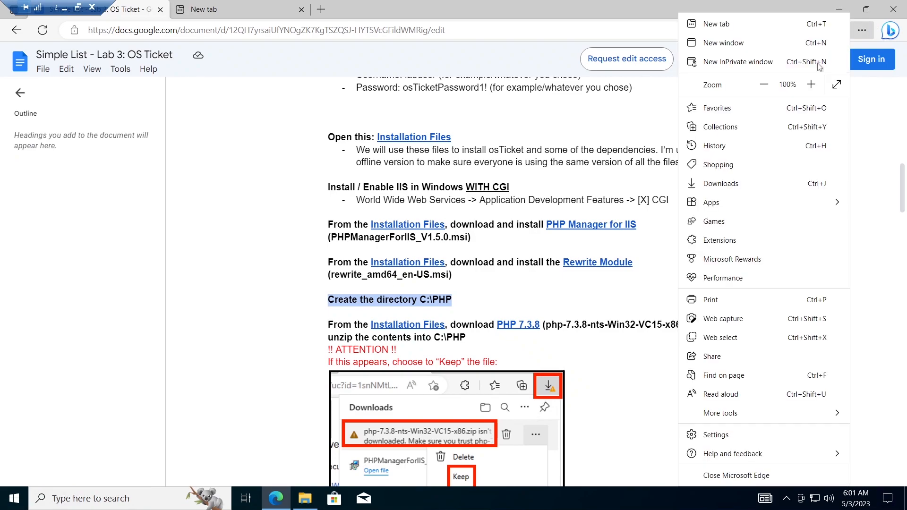
click(721, 184)
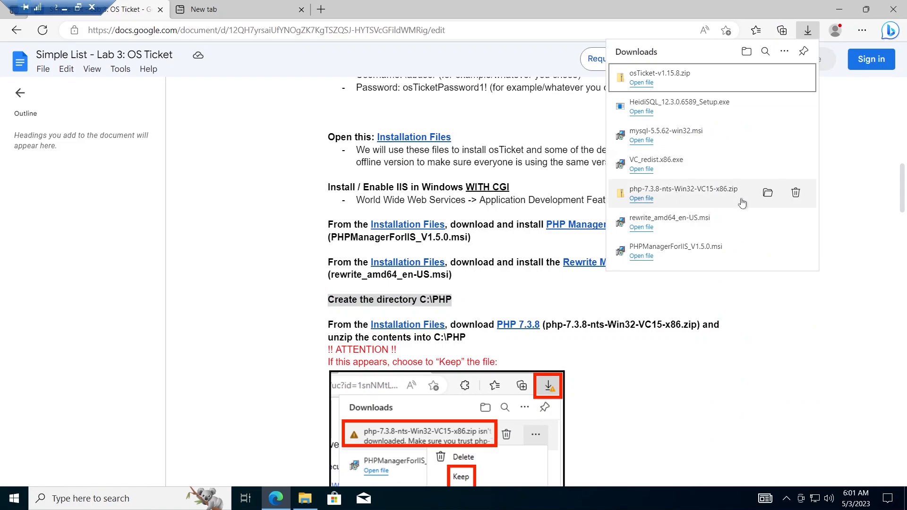
click(767, 194)
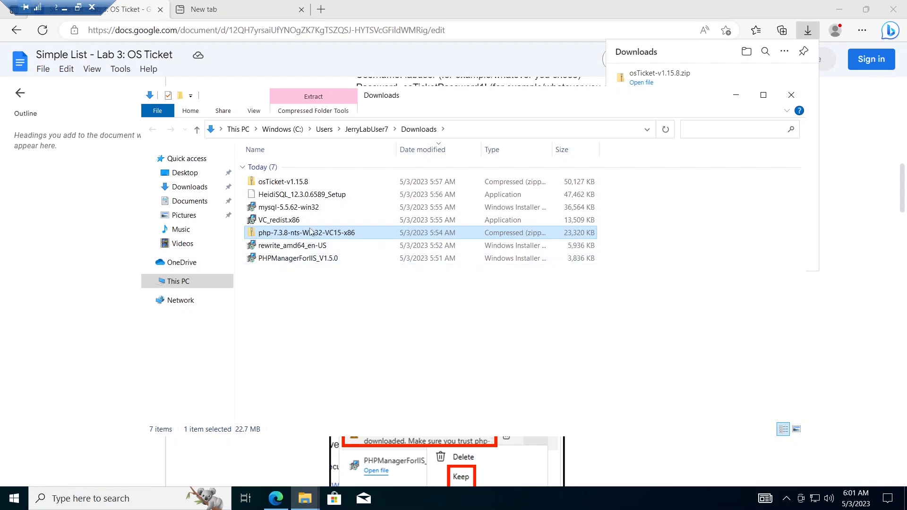
Step: Extract all of the php zip into the C:\PHP folder
right_click(310, 231)
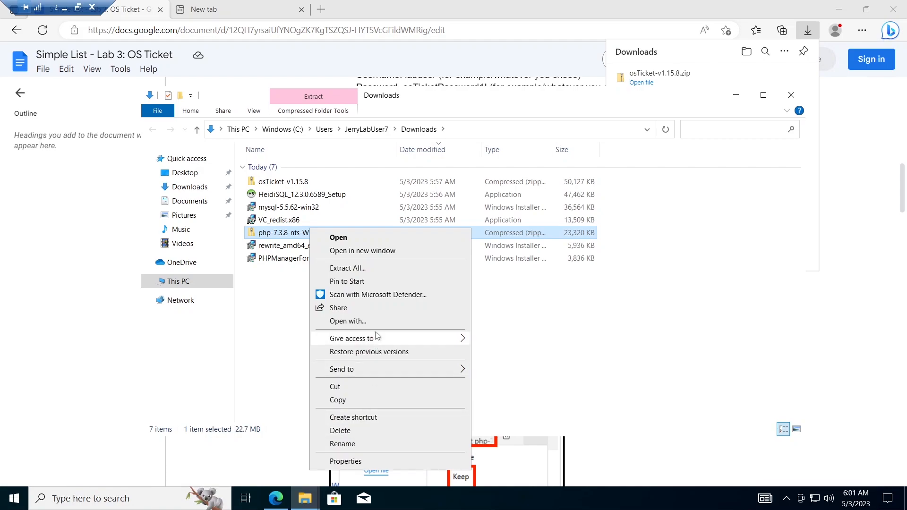
click(391, 269)
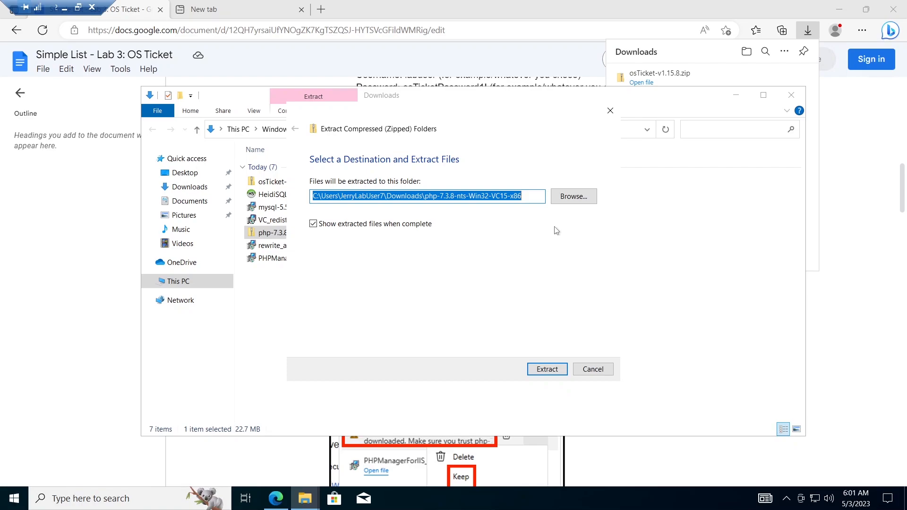
click(577, 200)
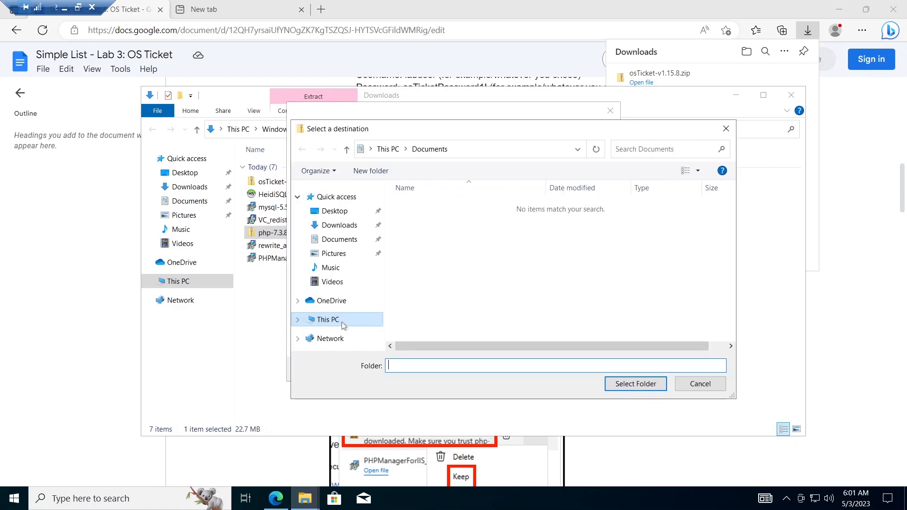
click(342, 321)
drag(727, 228, 732, 307)
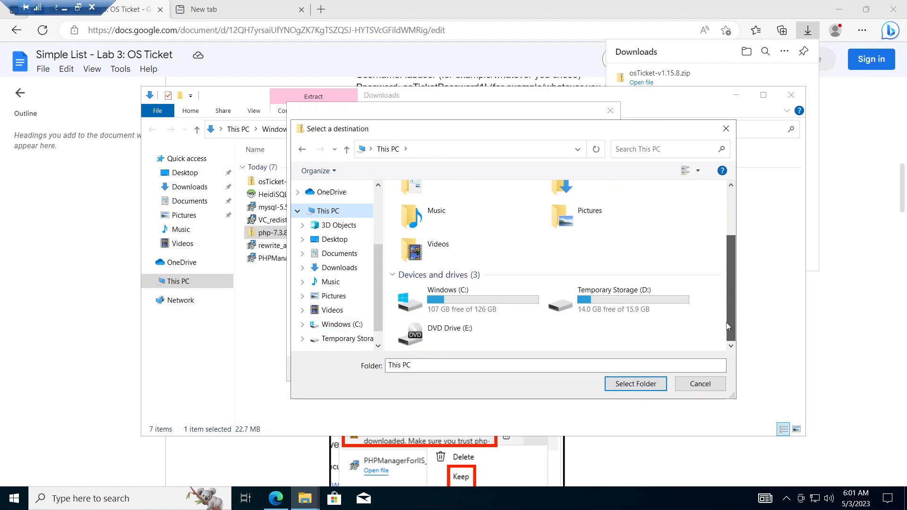
click(500, 301)
double_click(500, 301)
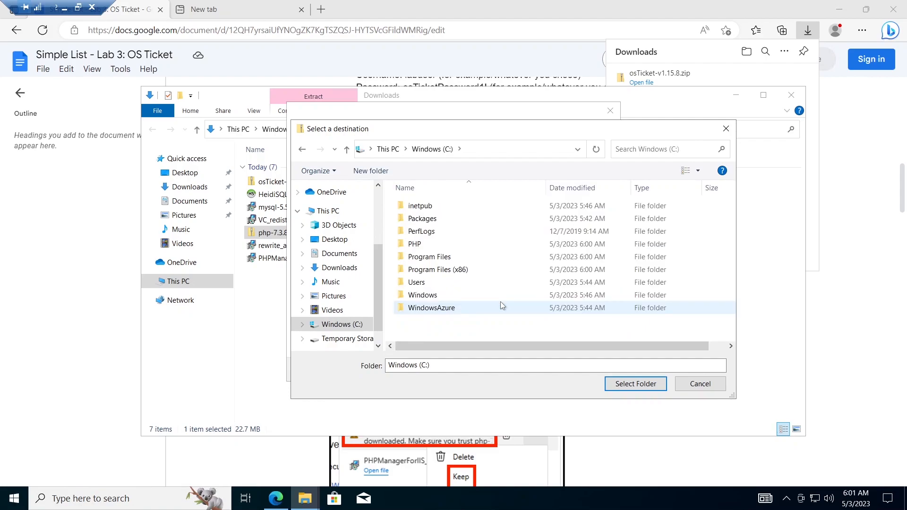
double_click(438, 244)
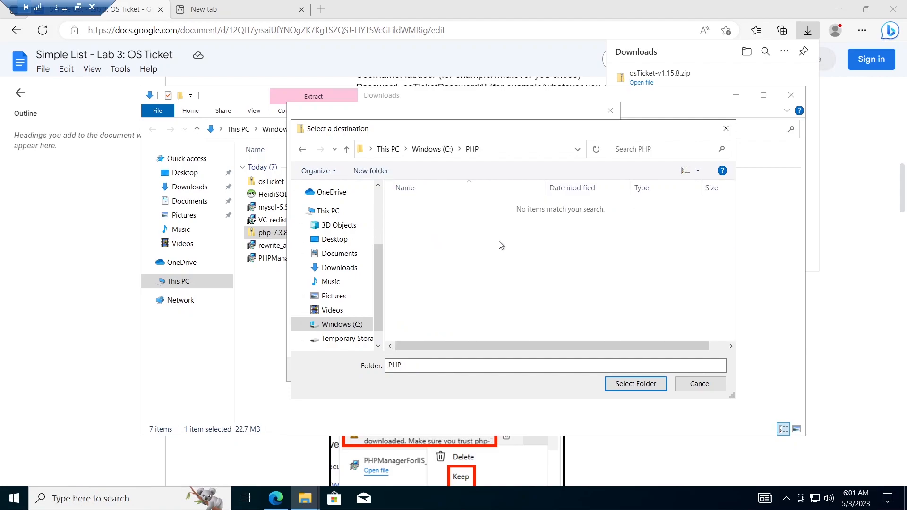
click(652, 388)
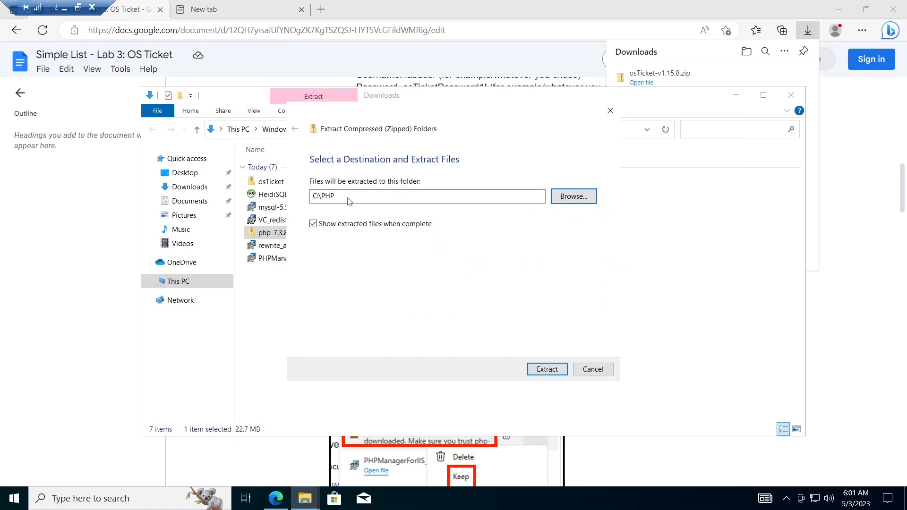
drag(337, 196, 292, 196)
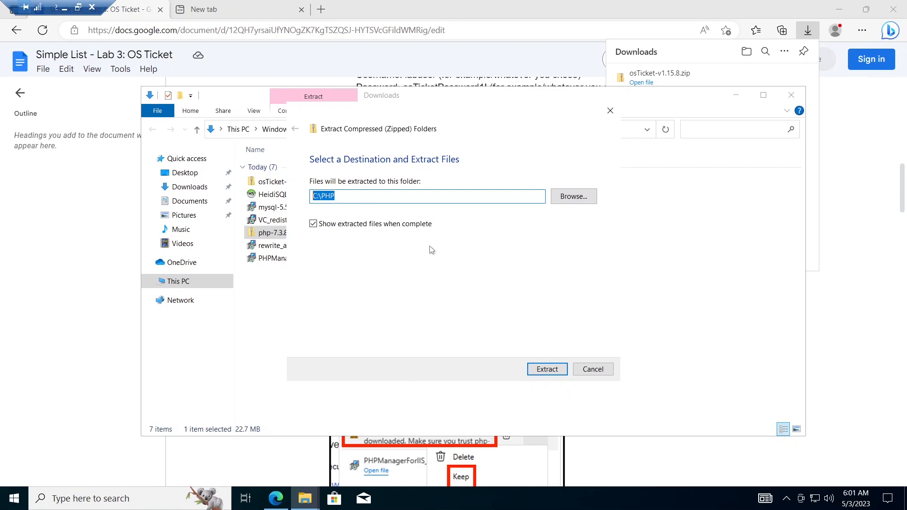
click(552, 369)
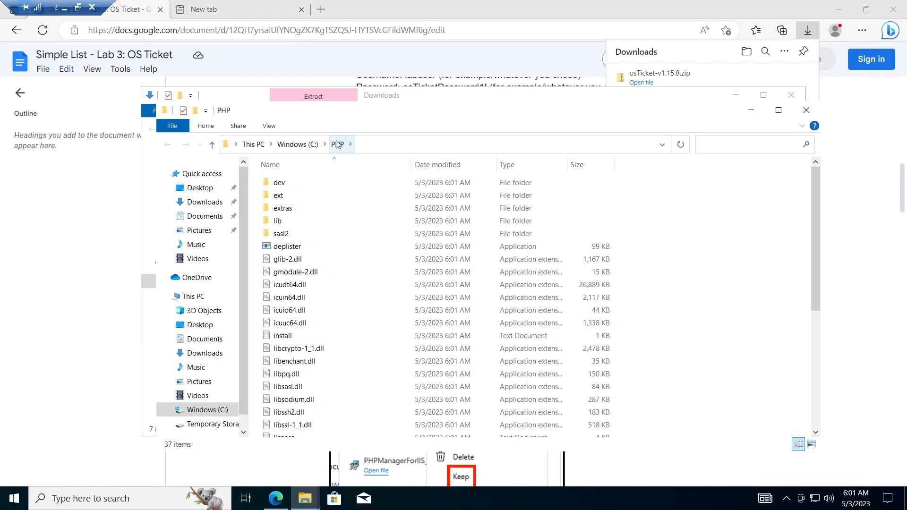
Step: Verify the extracted PHP files are in C:\PHP, then return to the lab guide
click(297, 145)
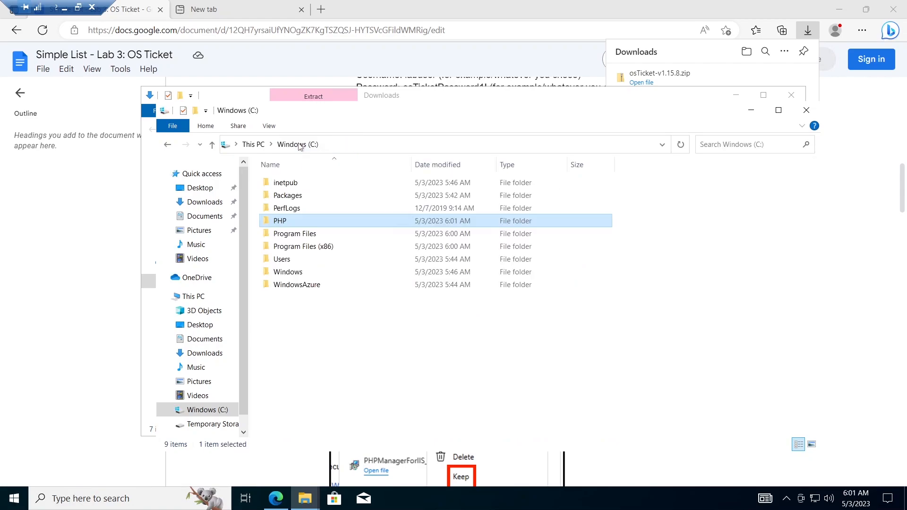
double_click(315, 222)
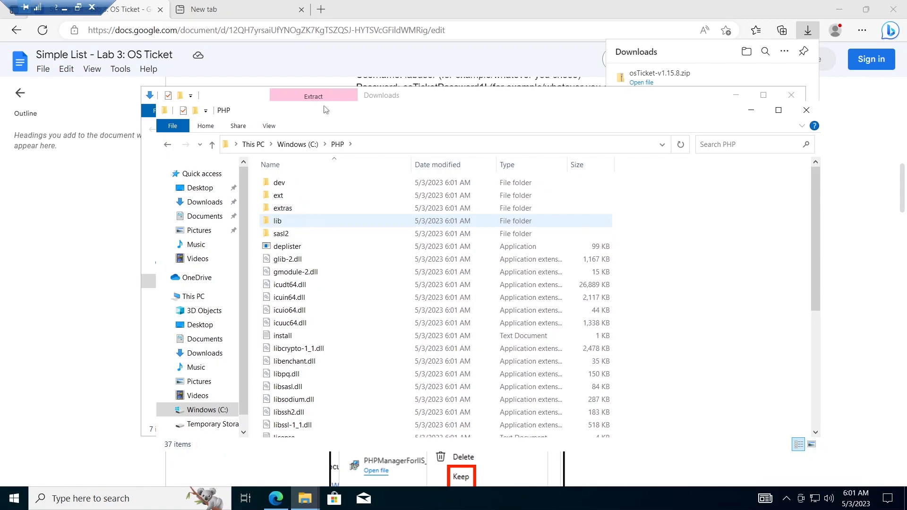
click(298, 144)
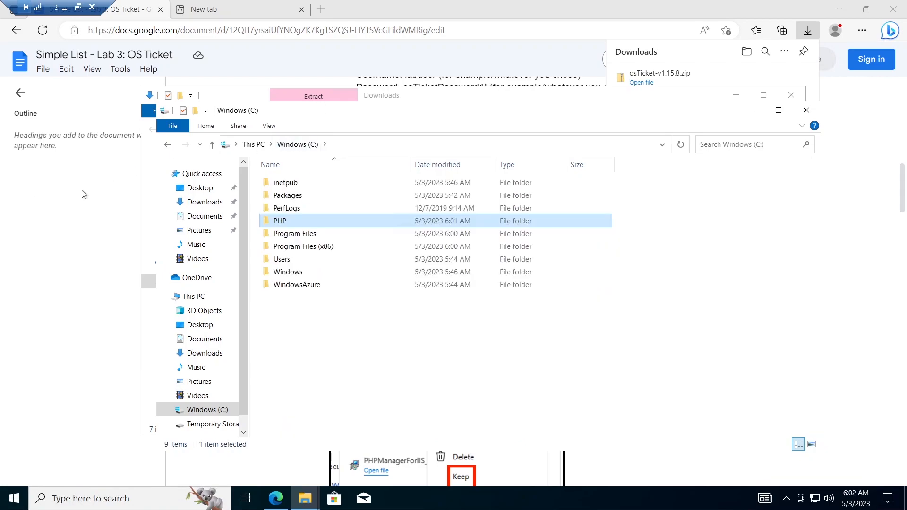
click(96, 194)
scroll(520, 283, down, 10)
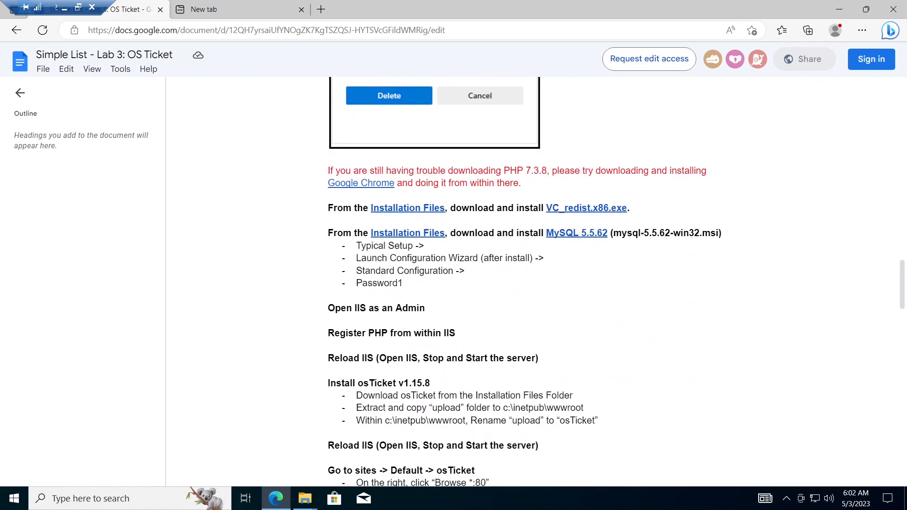
Step: Install the Visual C++ 2015-2022 Redistributable (x86) from VC_redist.x86.exe after accepting its licence
click(862, 29)
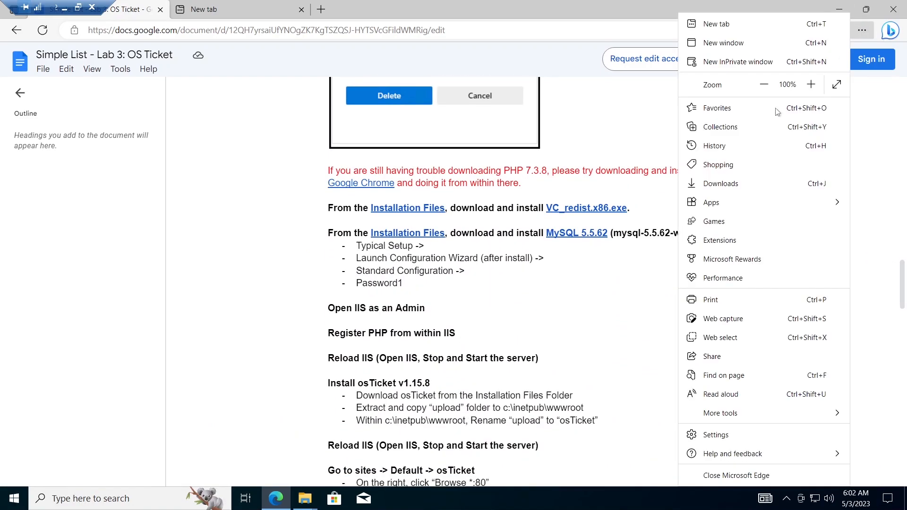
click(721, 185)
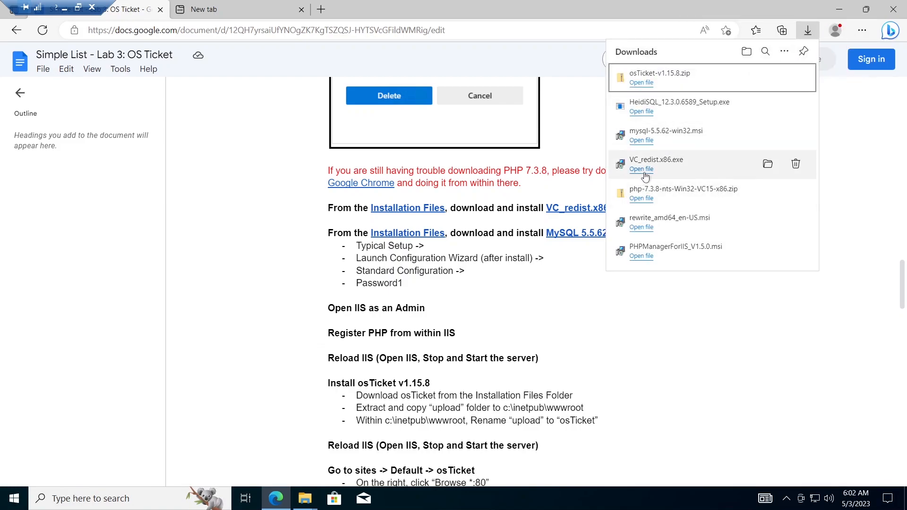
click(643, 170)
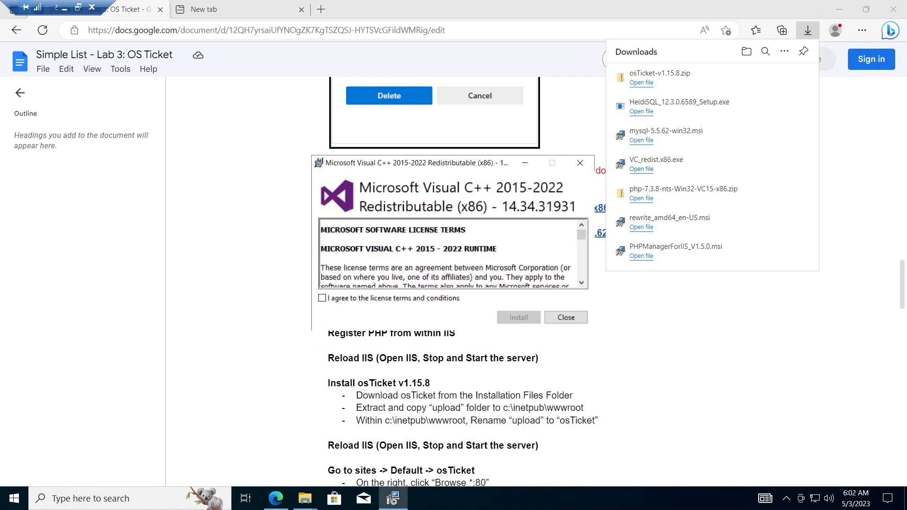
click(324, 298)
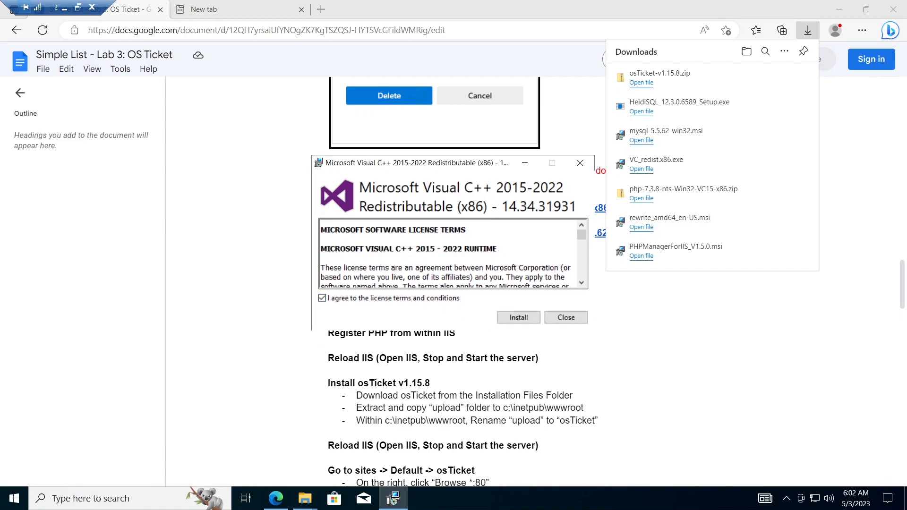
click(529, 321)
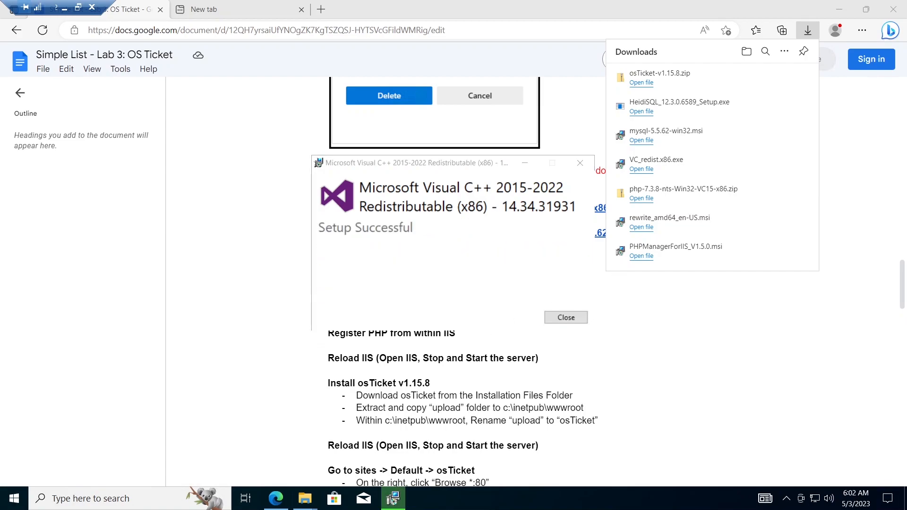
click(566, 317)
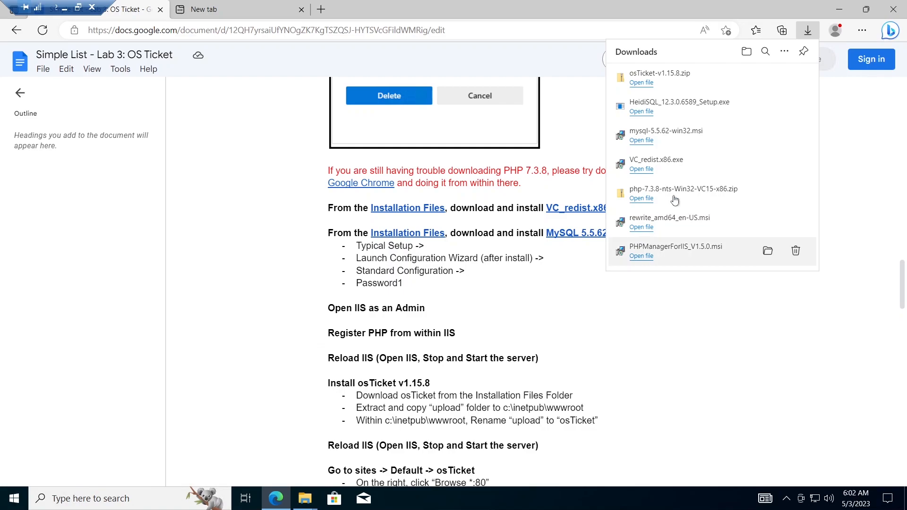
Step: Install MySQL Server 5.5 from mysql-5.5.62-win32.msi with the Typical setup, launching its configuration wizard
click(647, 141)
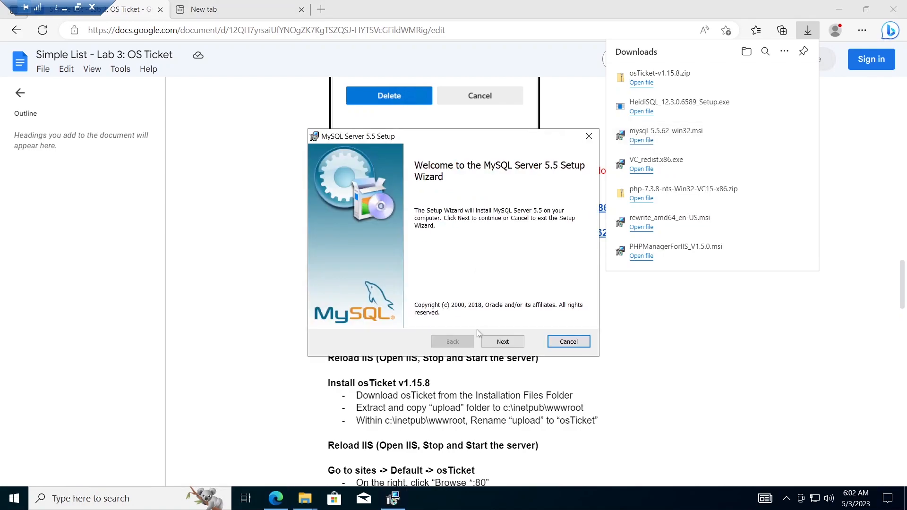
click(503, 343)
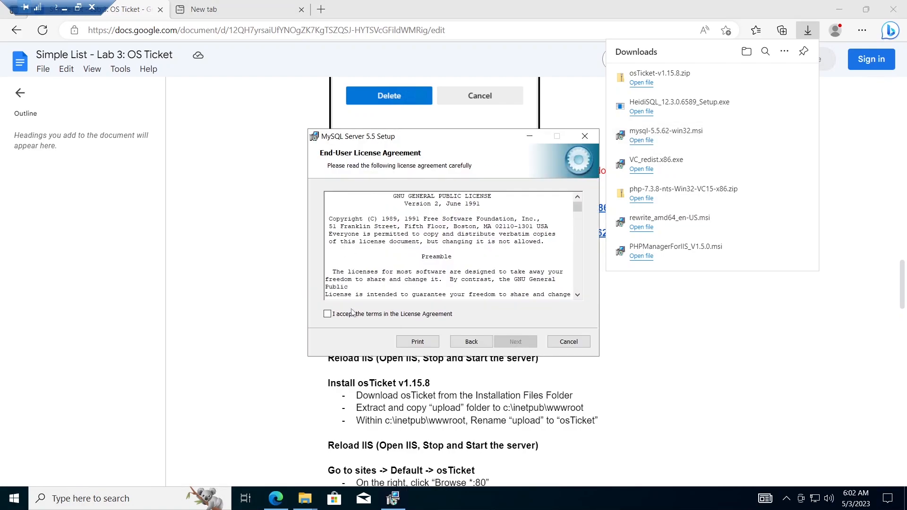
click(327, 315)
click(515, 341)
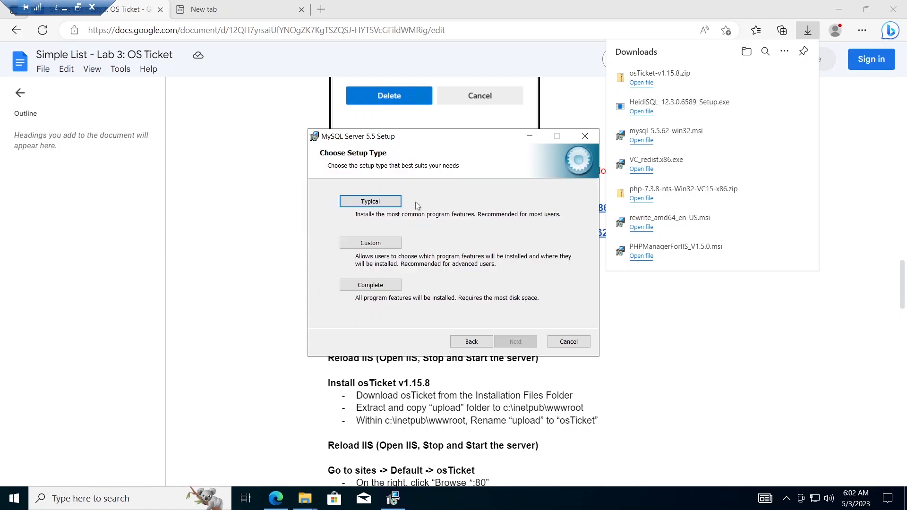
click(389, 202)
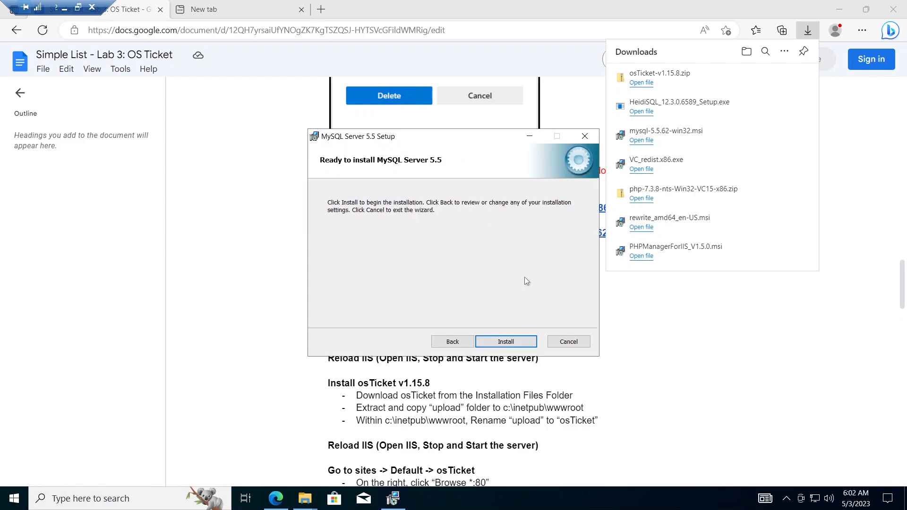
click(512, 343)
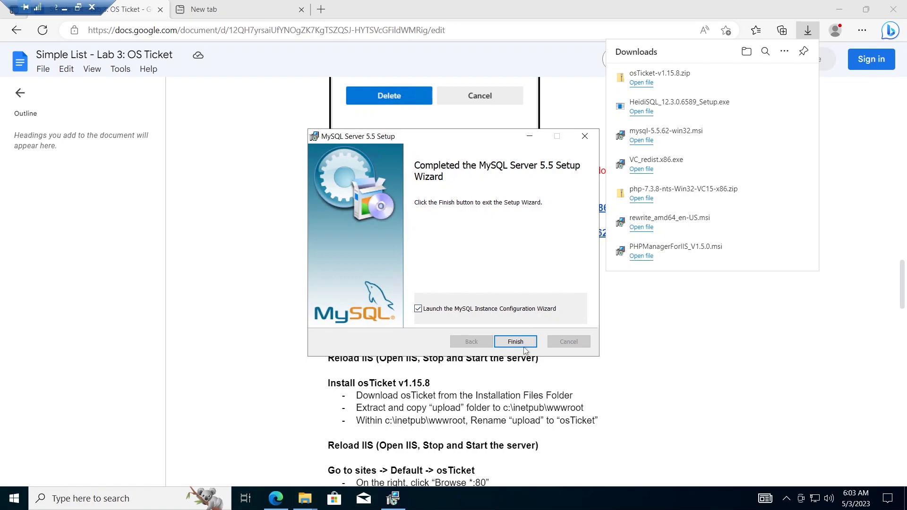
click(516, 342)
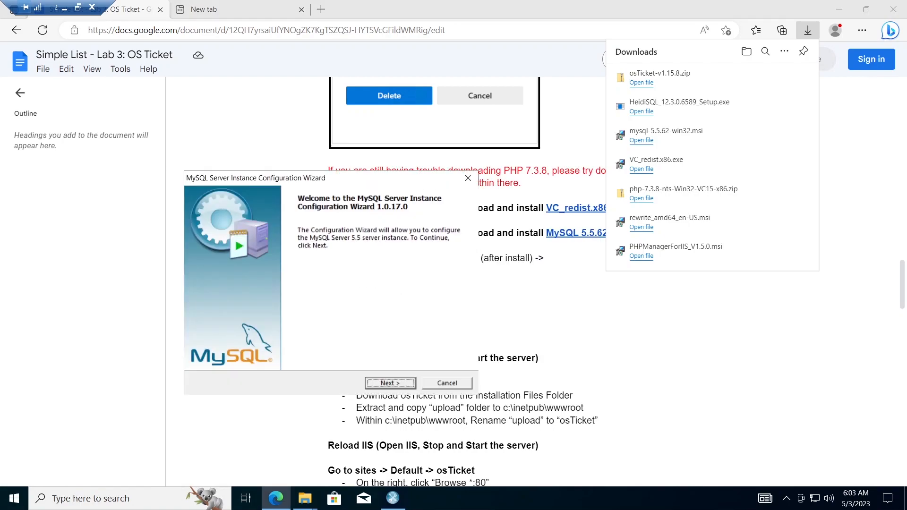
Step: Choose Standard Configuration and keep the default Windows service options
click(401, 384)
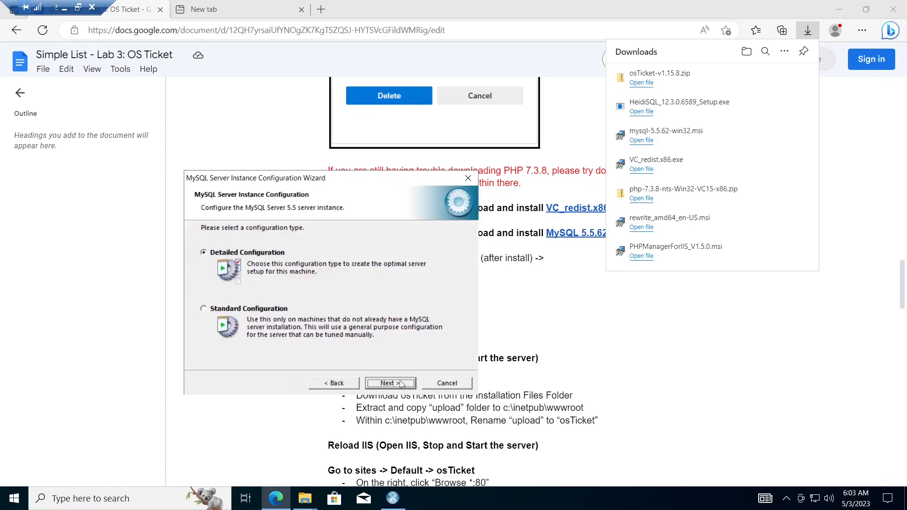
click(205, 307)
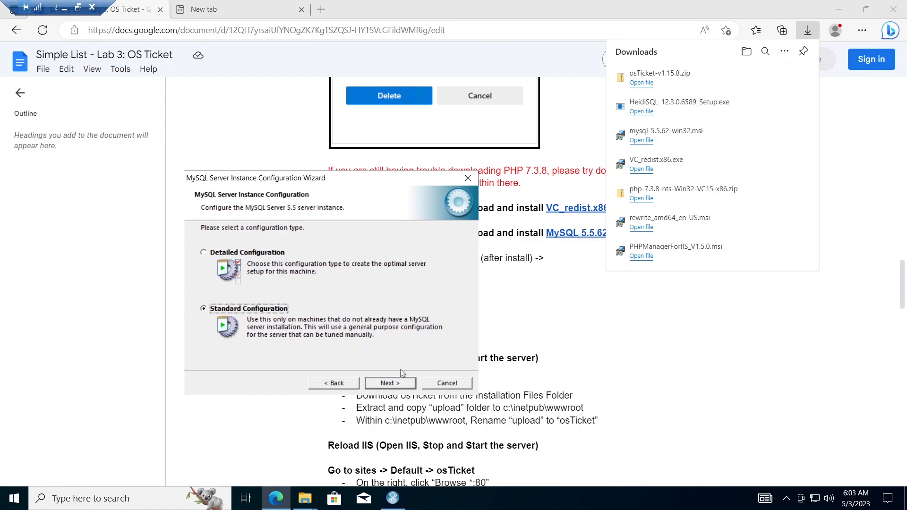
click(395, 384)
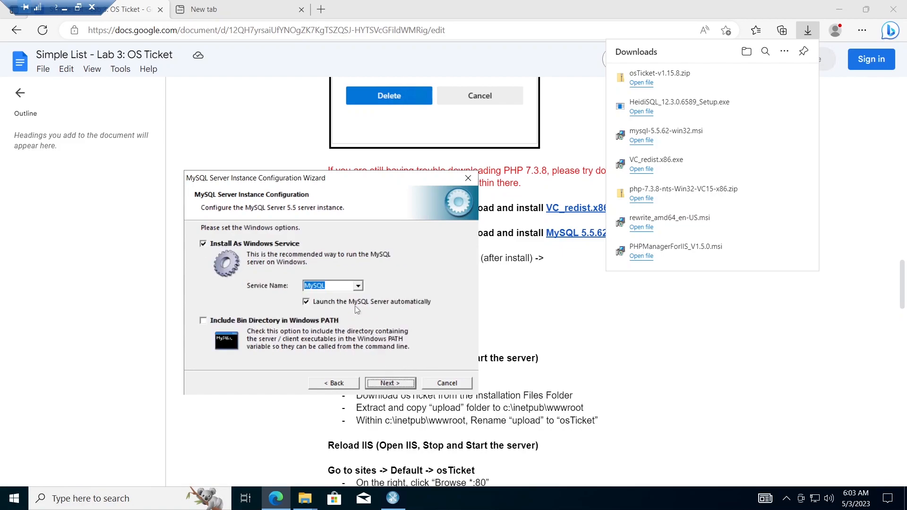
click(389, 384)
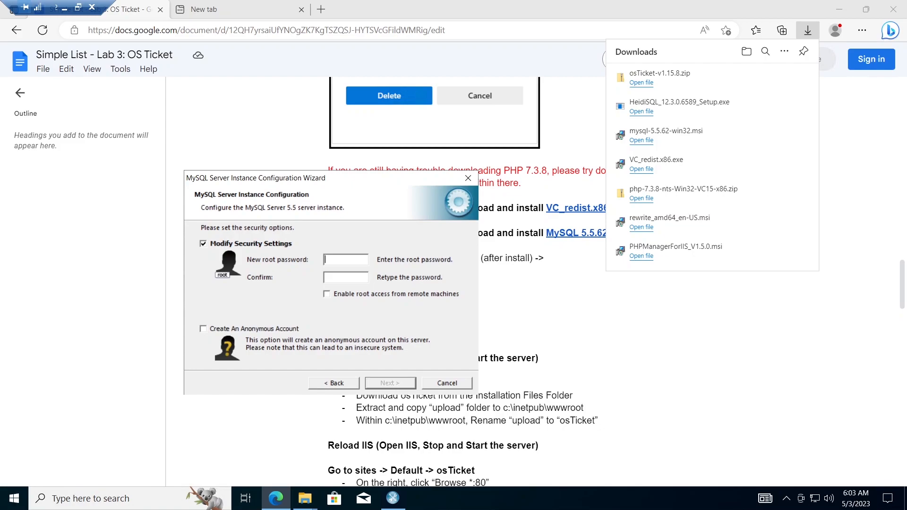
Step: Enter the root password, execute the configuration, and close the wizard
text(************)
text(************)
click(391, 384)
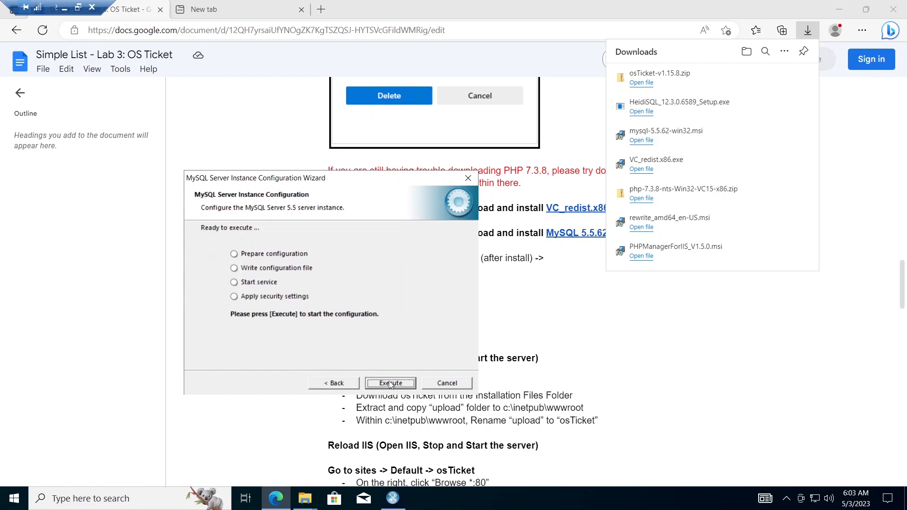
click(391, 383)
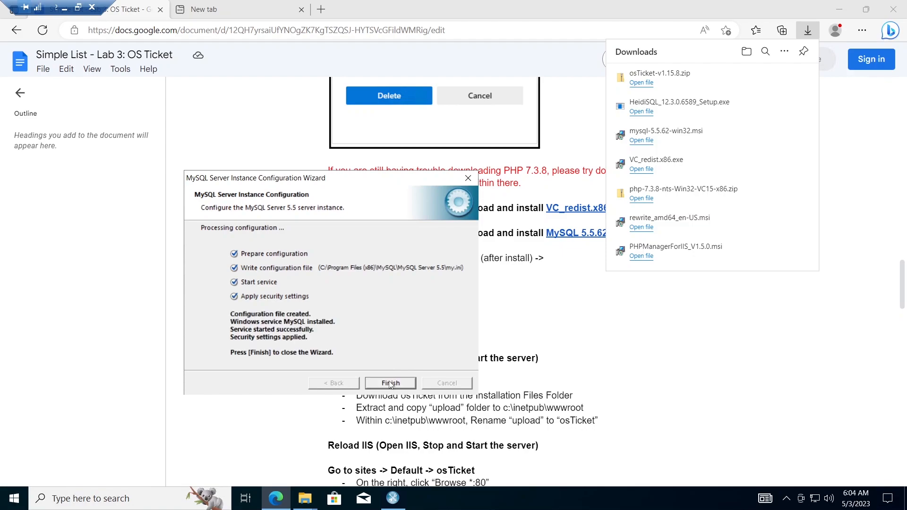
click(390, 383)
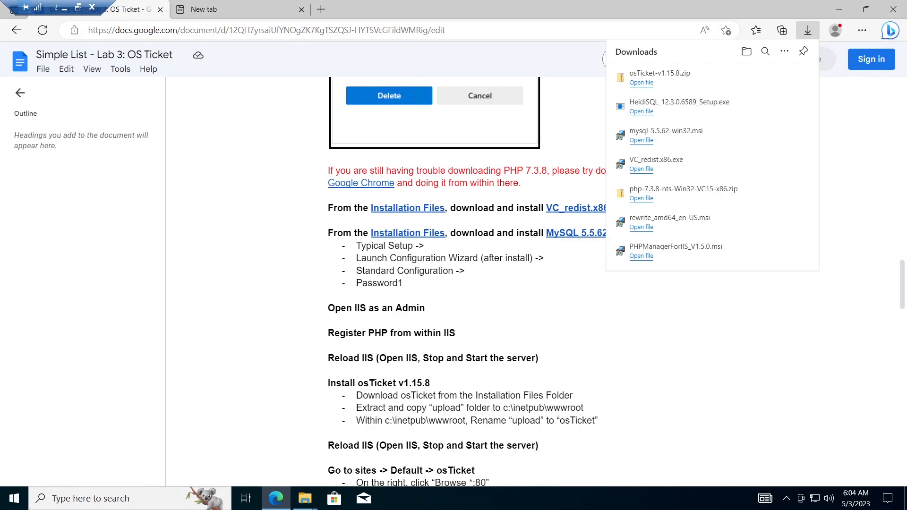
click(836, 11)
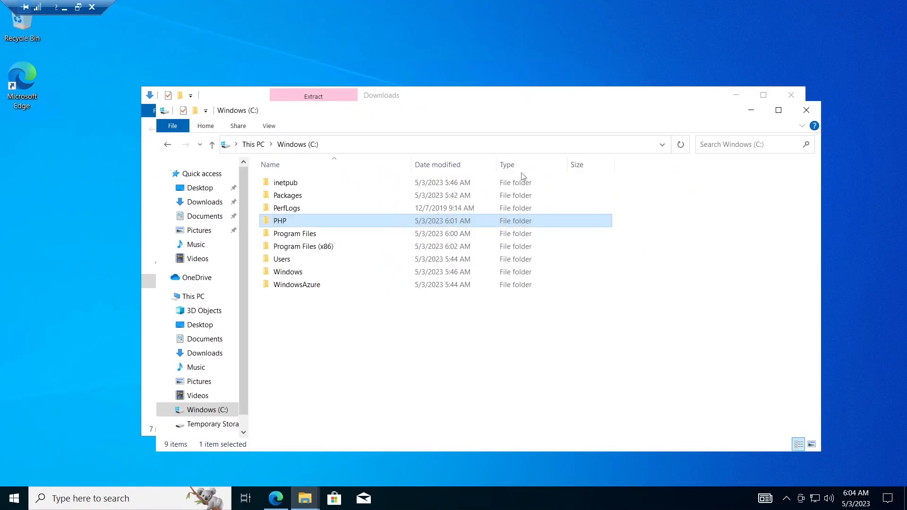
Step: Minimize Downloads, close the Windows (C:) window, and launch IIS Manager from taskbar search
click(738, 96)
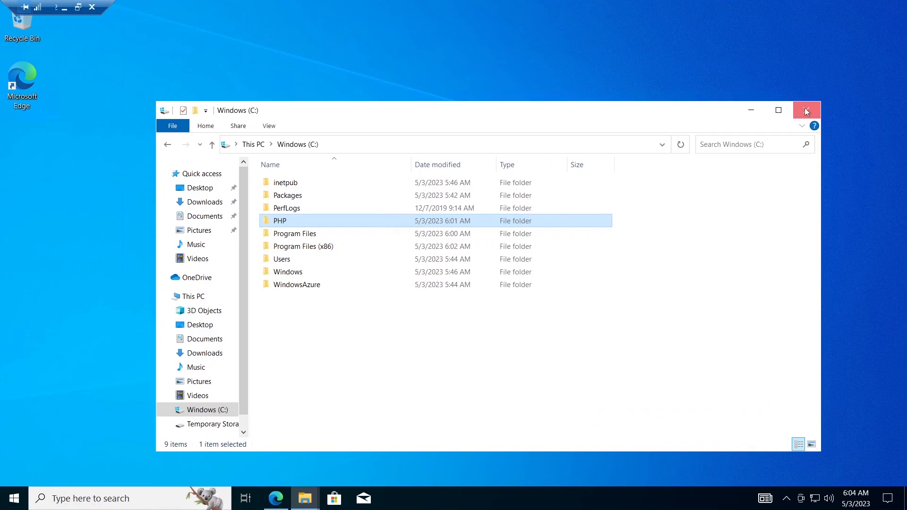
click(807, 111)
click(56, 501)
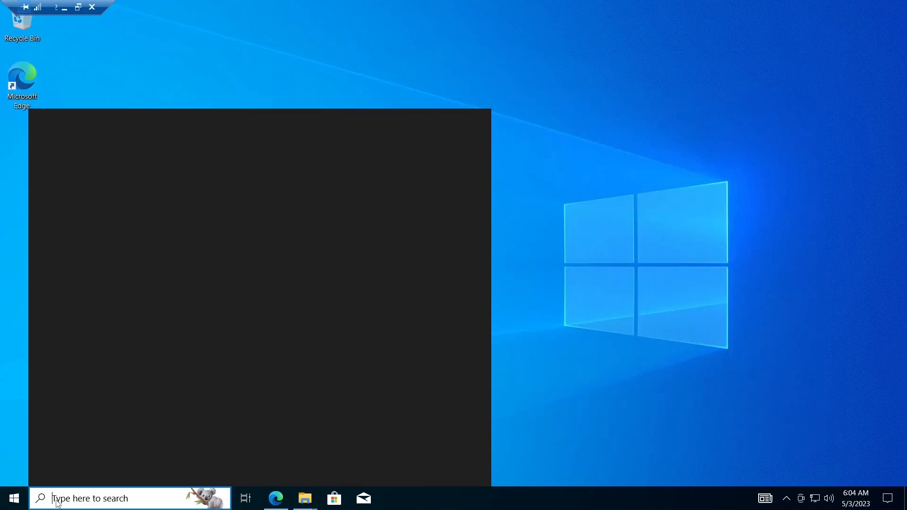
text(i)
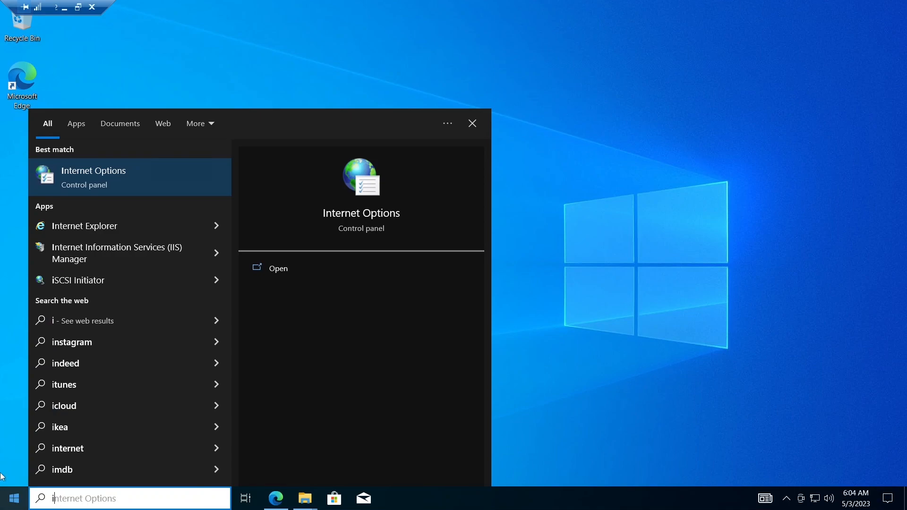
click(146, 252)
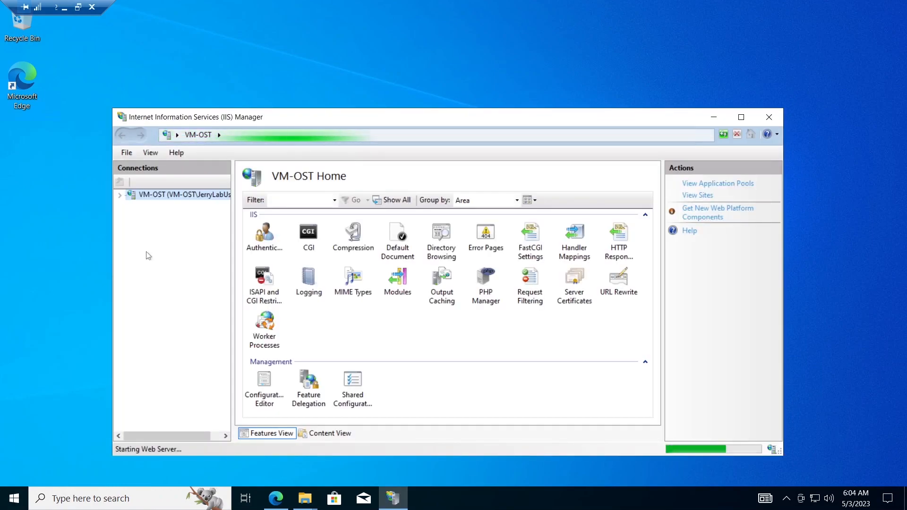
Step: Register PHP 7.3.8 in PHP Manager using C:\PHP\php-cgi.exe, then maximize and minimize IIS Manager
double_click(484, 288)
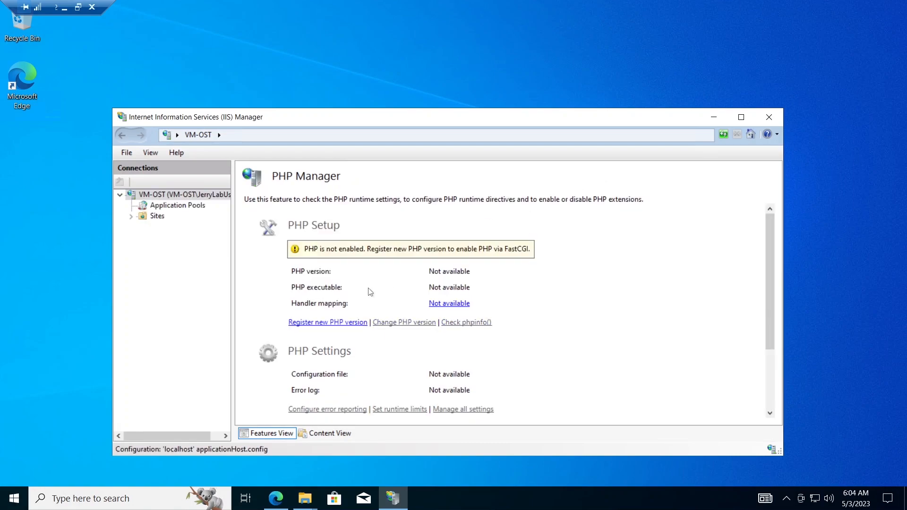
click(332, 324)
click(576, 272)
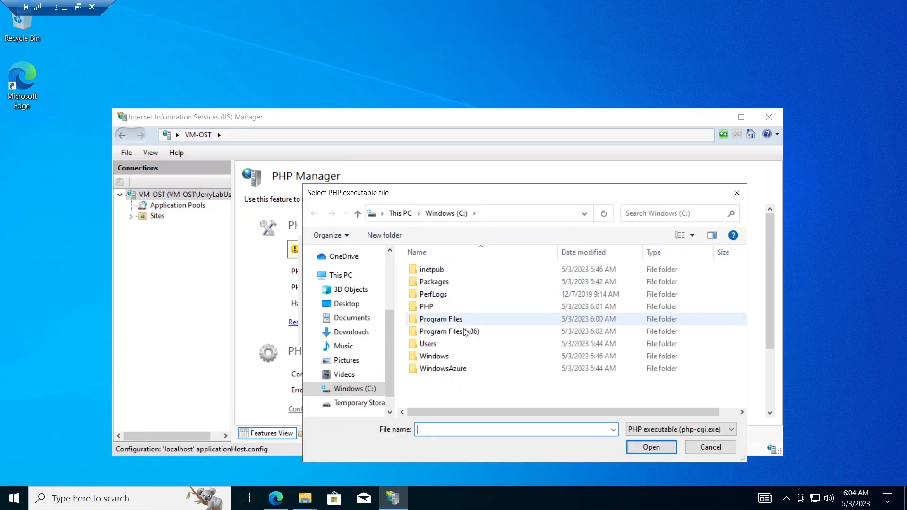
double_click(443, 312)
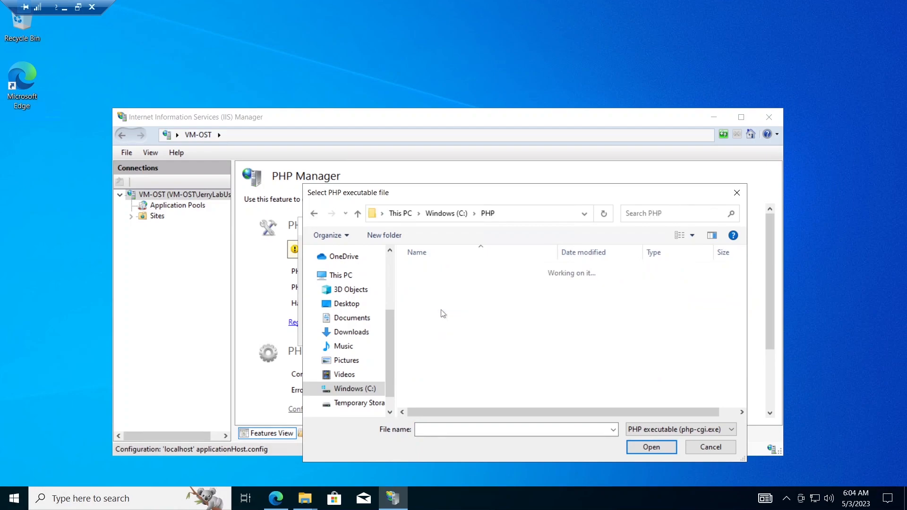
click(441, 339)
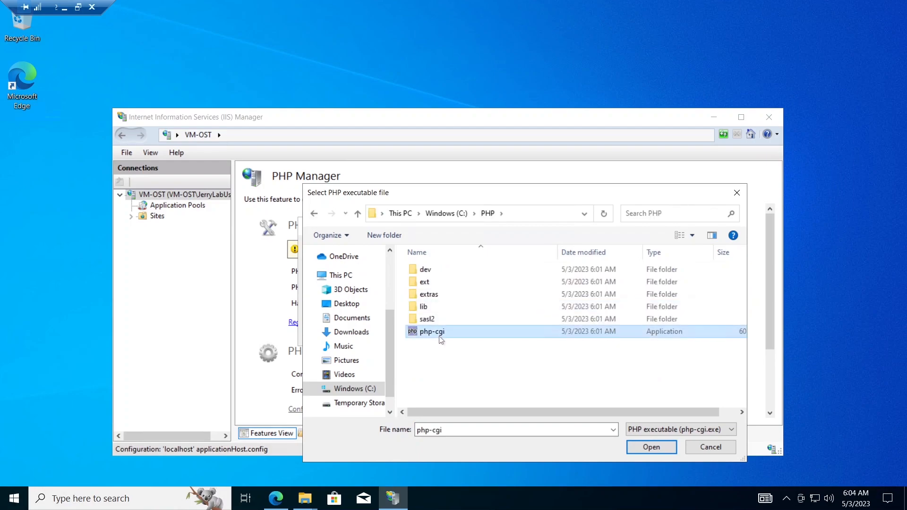
click(657, 448)
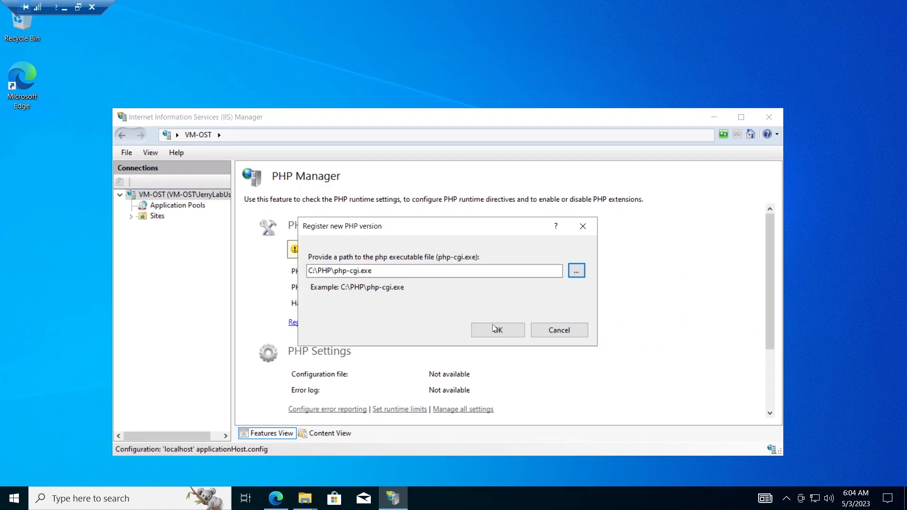
click(492, 327)
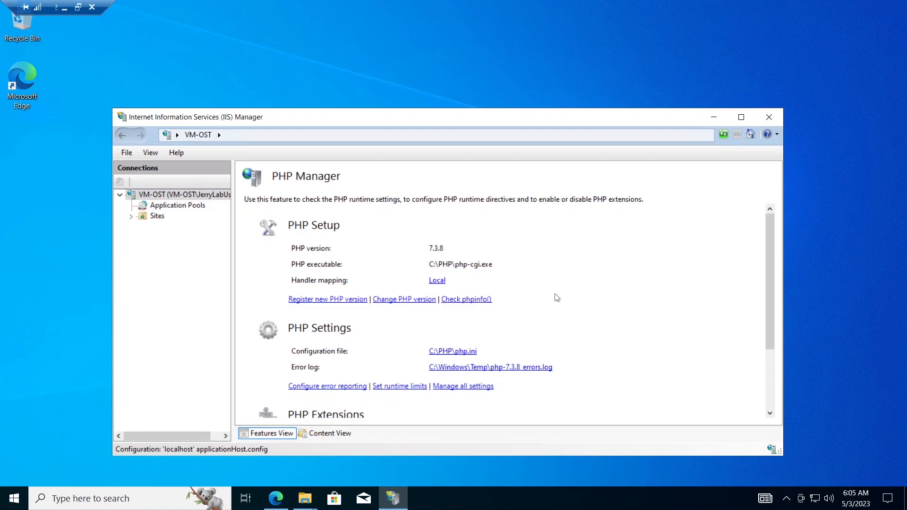
key(super+Up)
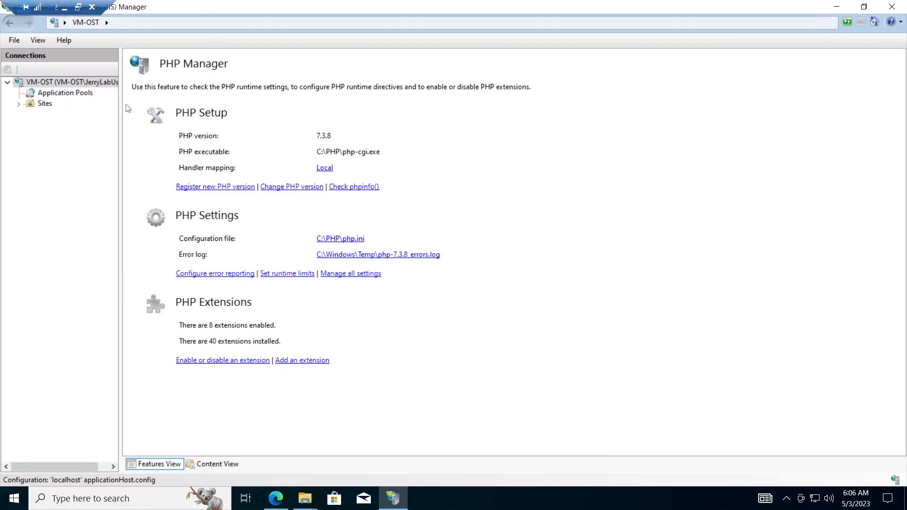
click(836, 7)
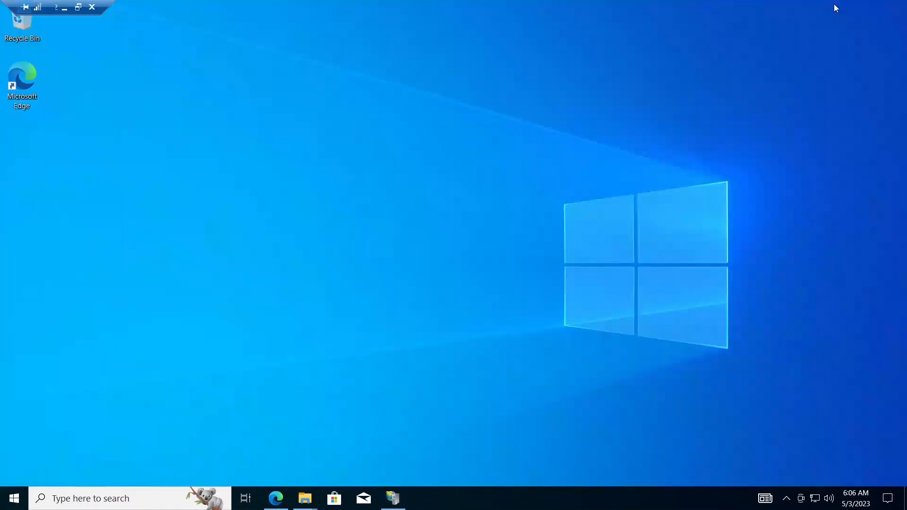
Step: Open osTicket-v1.15.8.zip from Edge's Downloads list
click(276, 499)
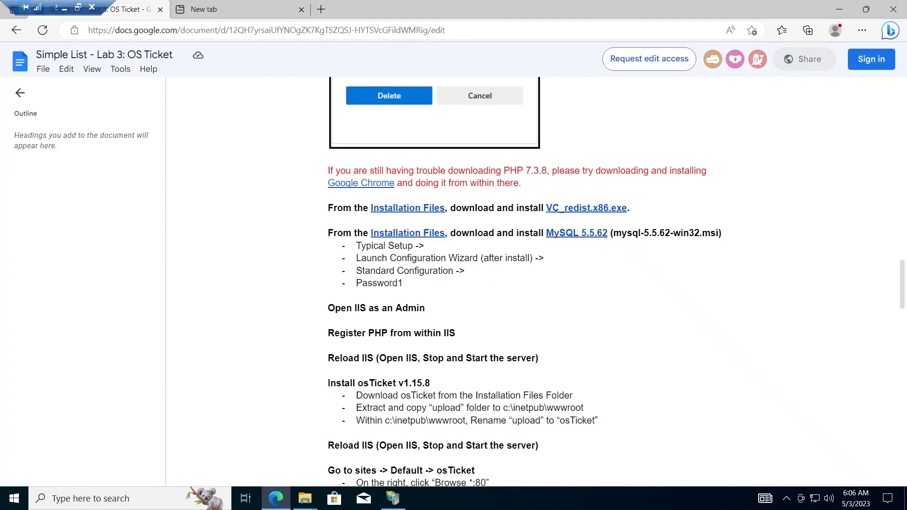
click(862, 30)
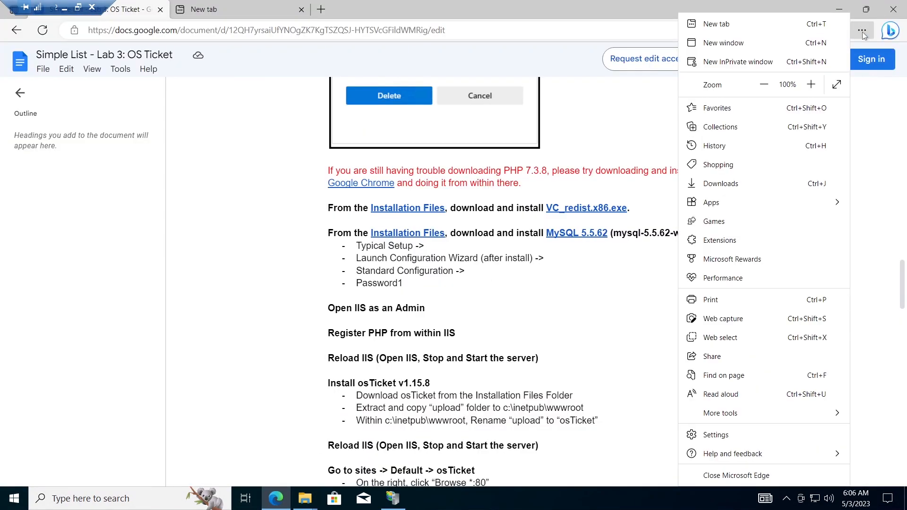
click(721, 184)
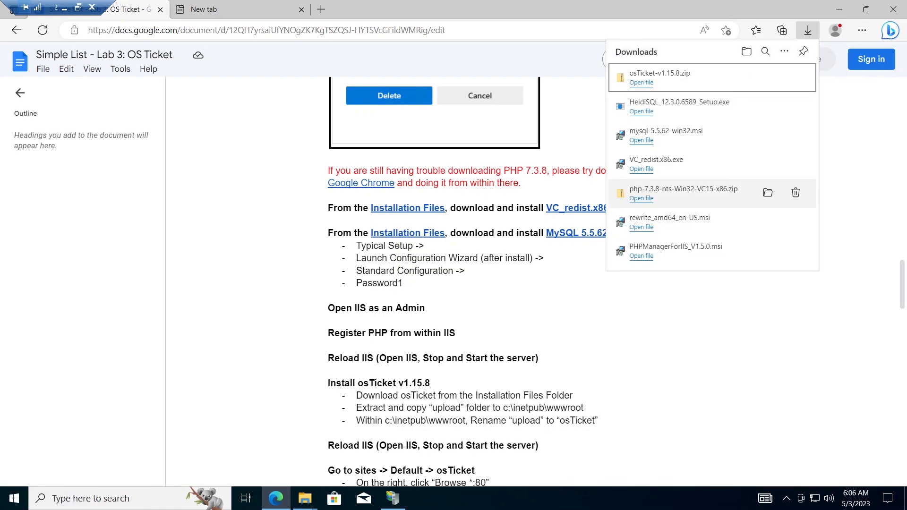
click(644, 85)
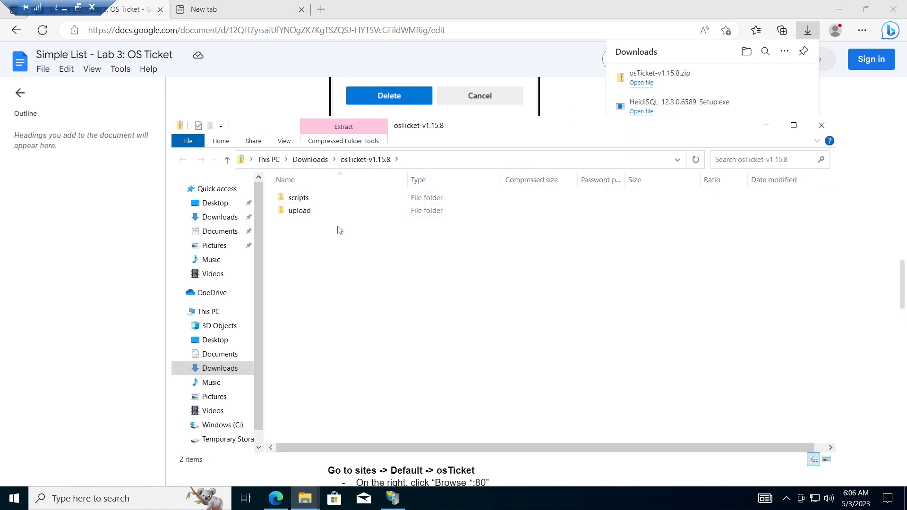
Step: Copy the archive's upload folder and paste it into C:\inetpub\wwwroot
click(294, 215)
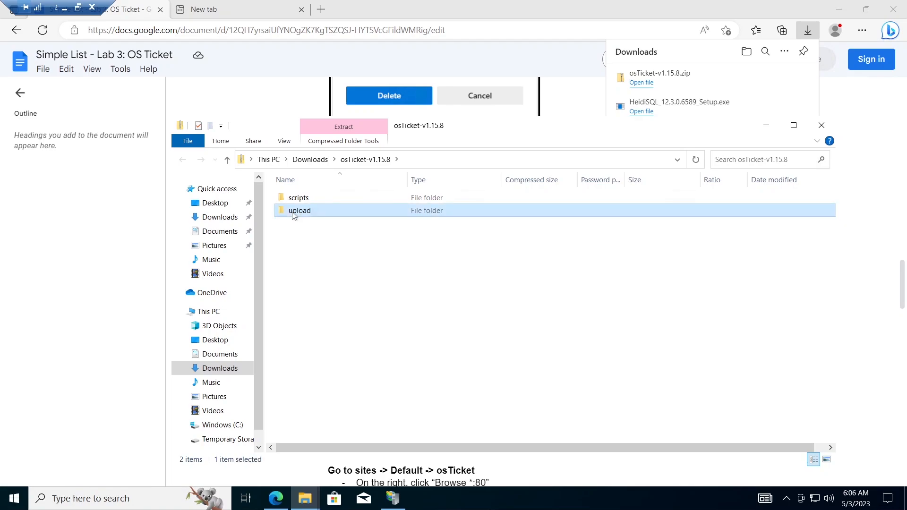
right_click(294, 215)
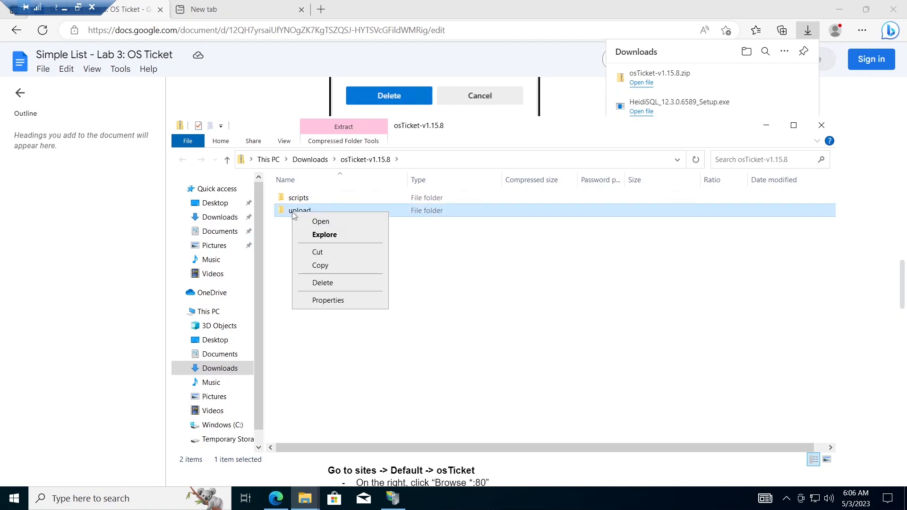
click(316, 267)
click(124, 335)
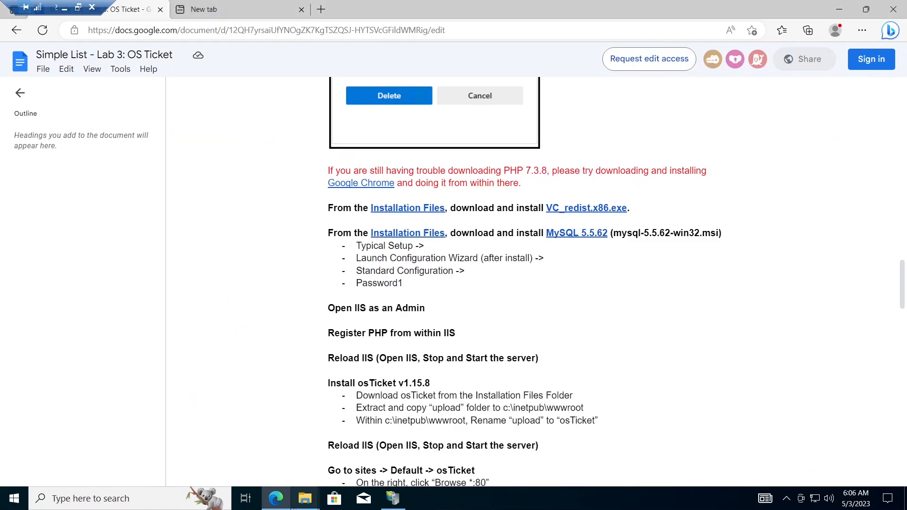
mouse_move(307, 507)
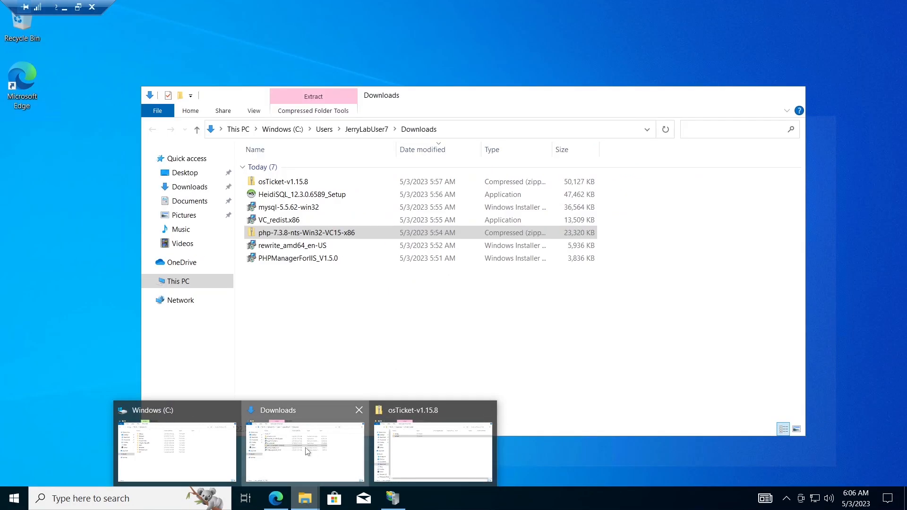
click(306, 451)
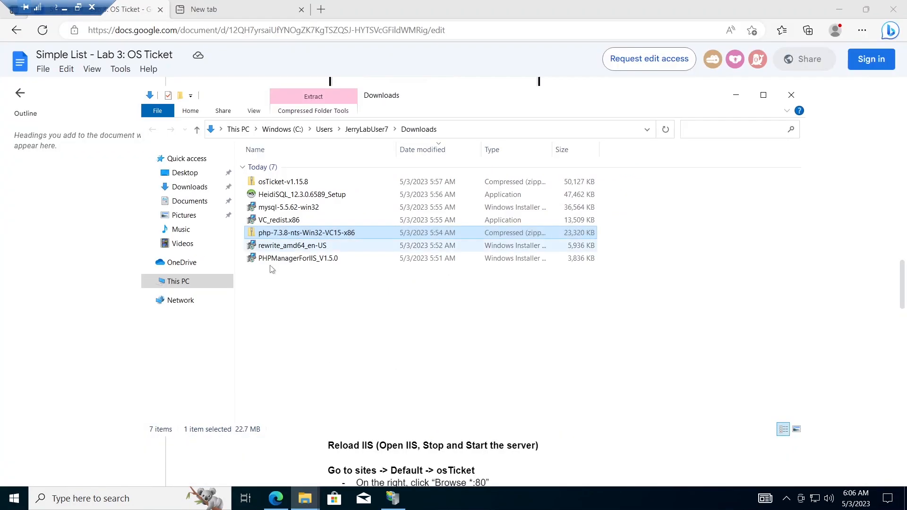
click(192, 283)
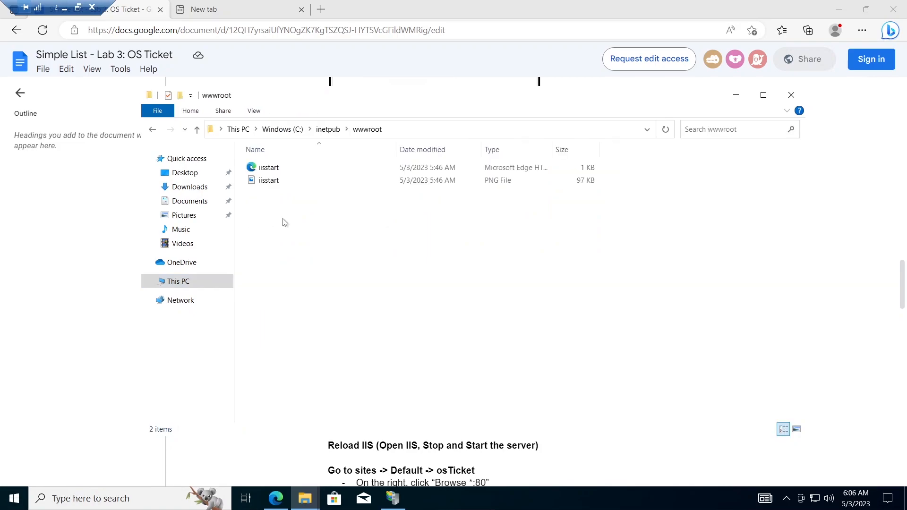
key(ctrl+v)
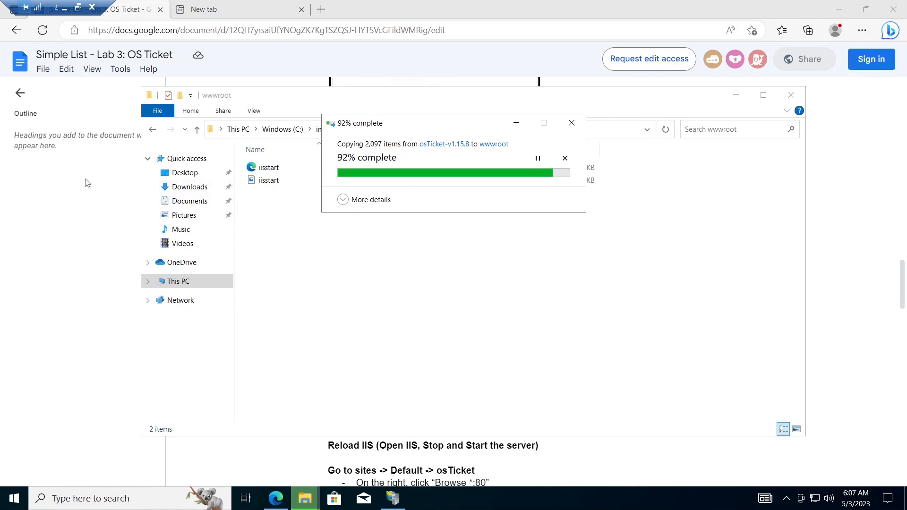
Step: Rename the pasted upload folder to osTicket
click(58, 187)
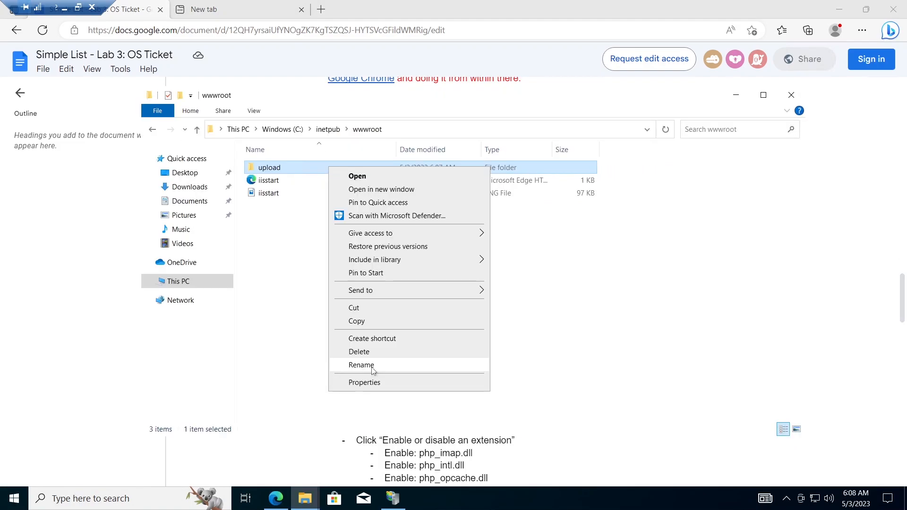
click(373, 371)
text(osTicket)
click(330, 337)
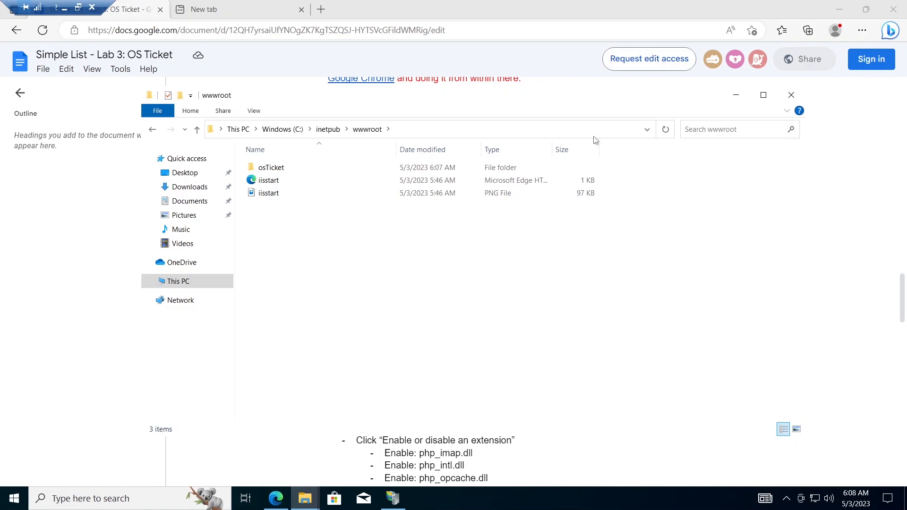
Step: Select osTicket under Default Web Site and browse it over http *:80
click(893, 9)
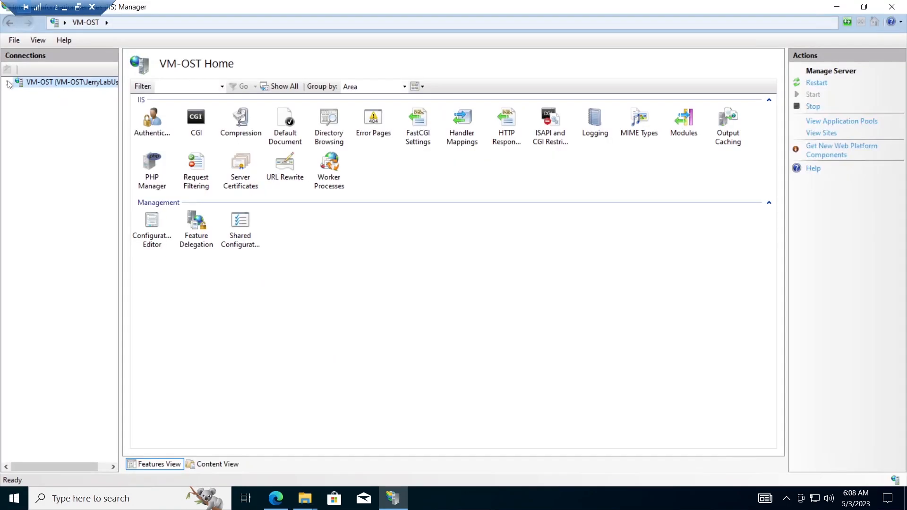
click(8, 83)
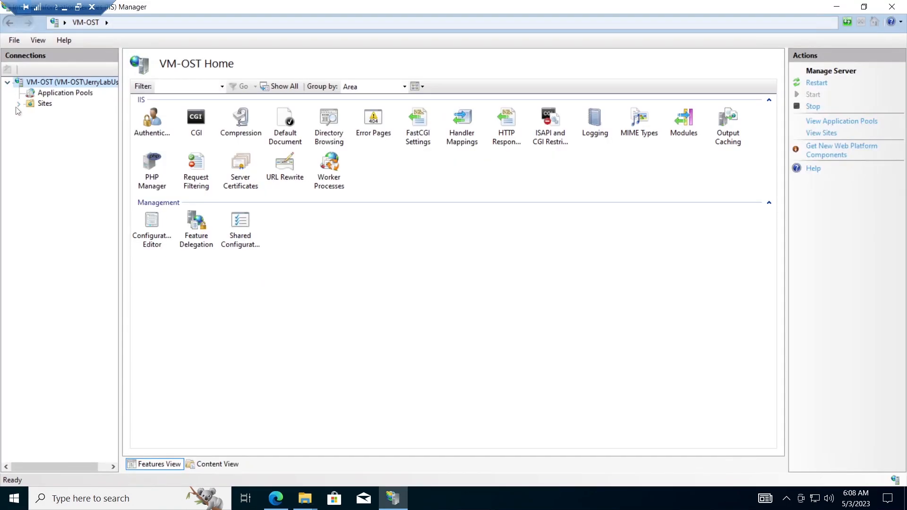
click(18, 103)
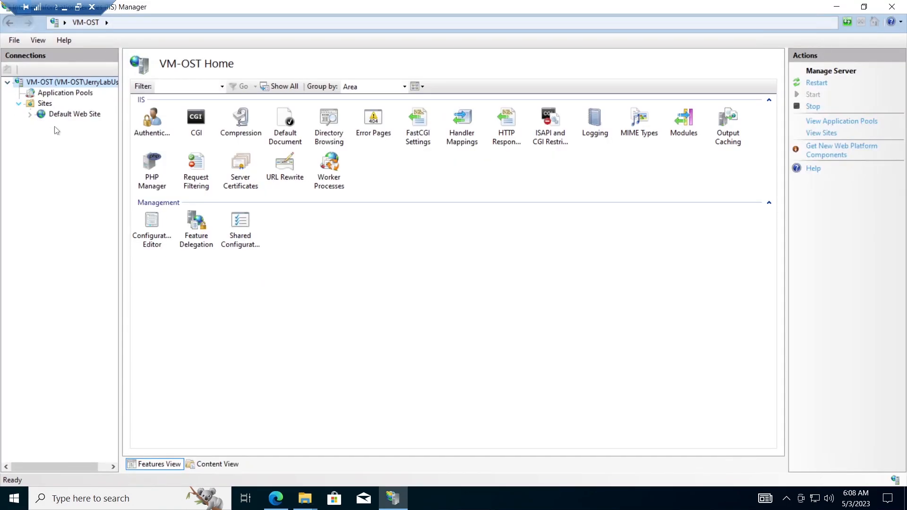
click(29, 114)
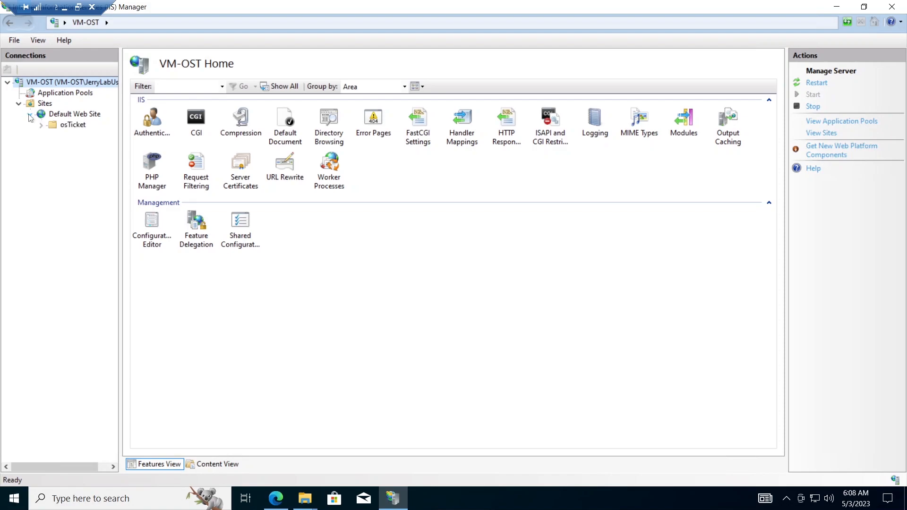
click(73, 125)
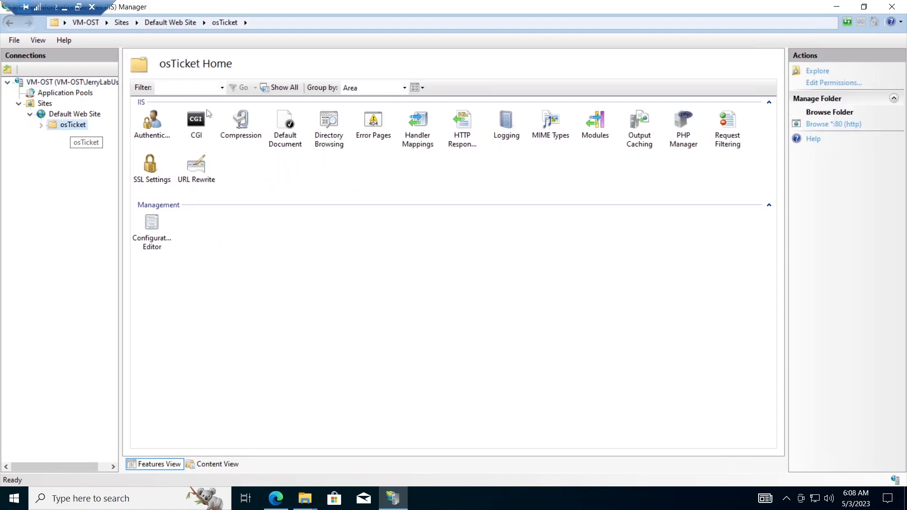
click(835, 125)
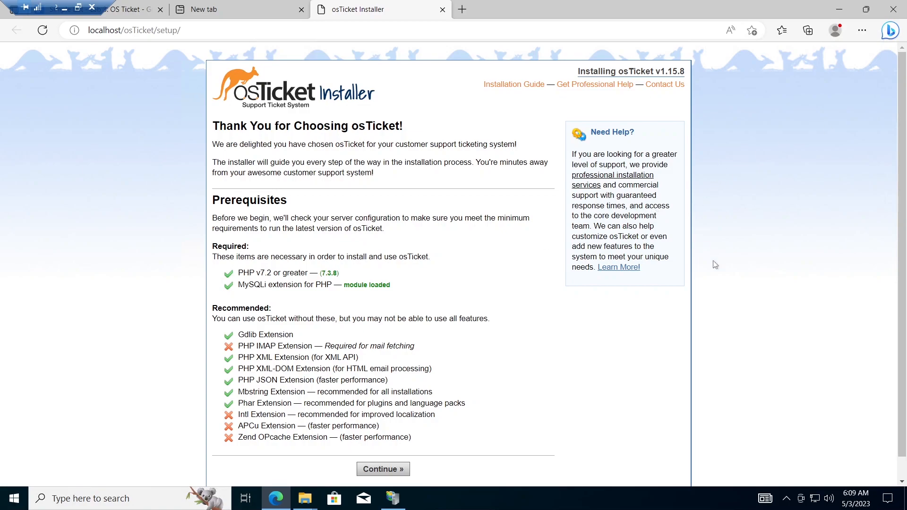
Step: Scroll the prerequisites and highlight the missing IMAP, Intl, APCu and Zend OPcache extensions
scroll(906, 167, down, 1)
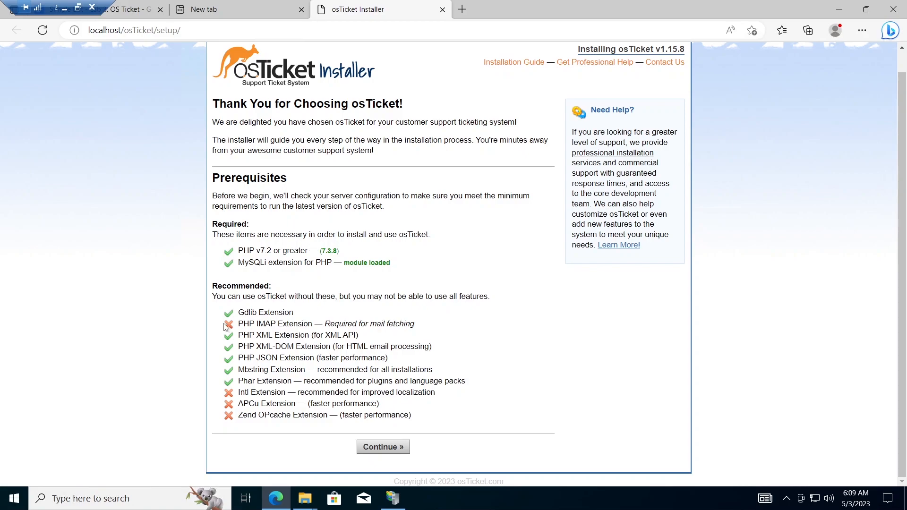
drag(225, 326, 281, 410)
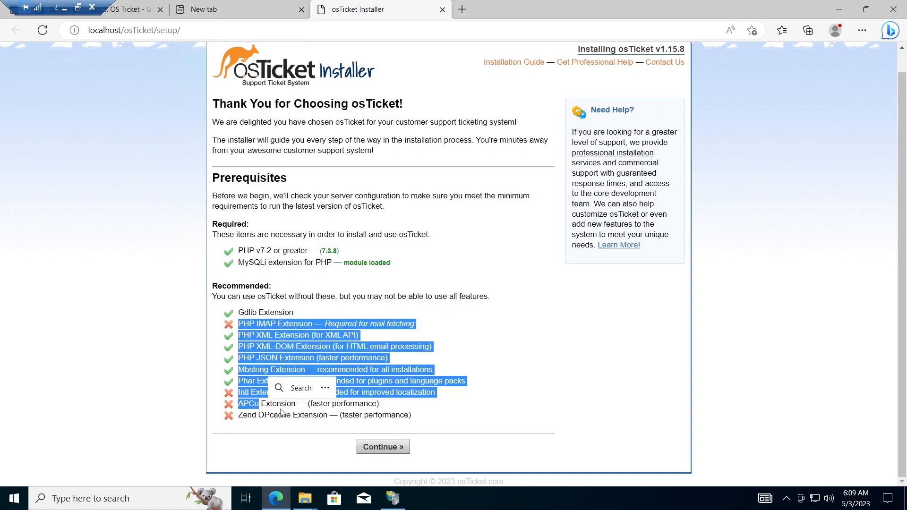
click(281, 412)
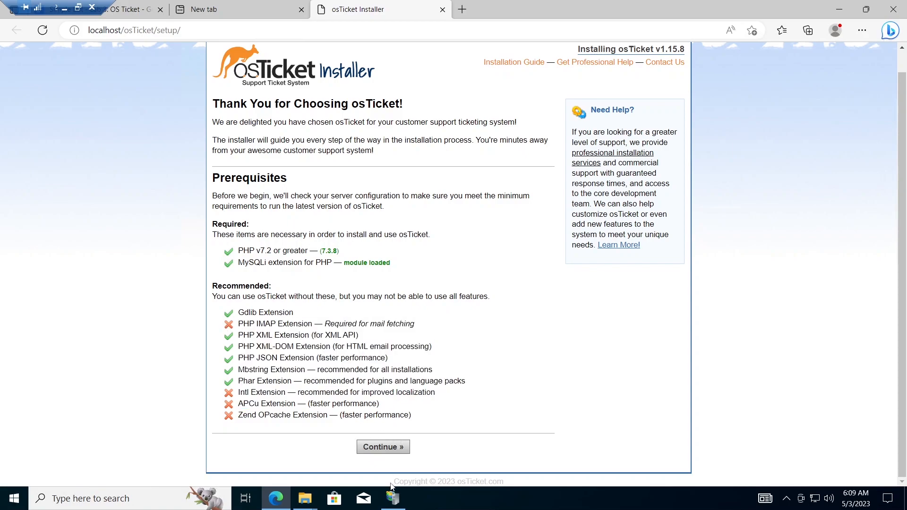
Step: Open the PHP extensions list in PHP Manager for the osTicket site
mouse_move(393, 499)
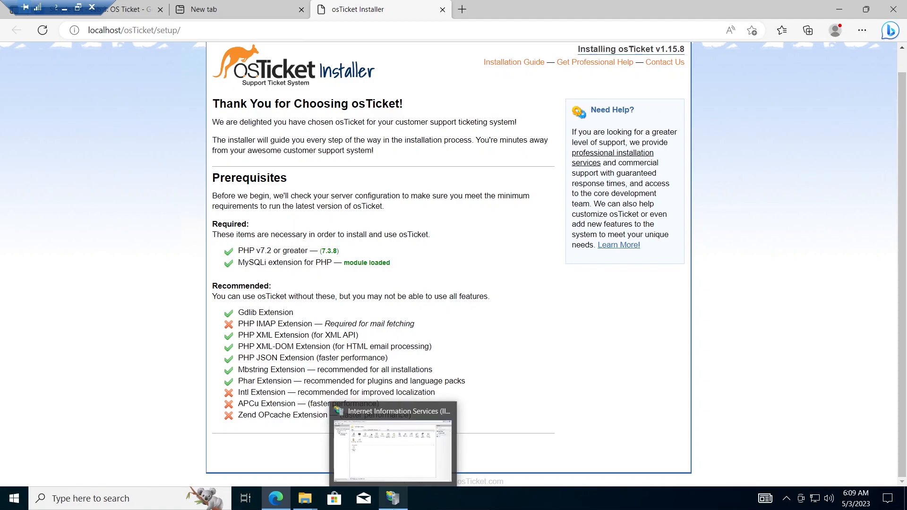
click(393, 499)
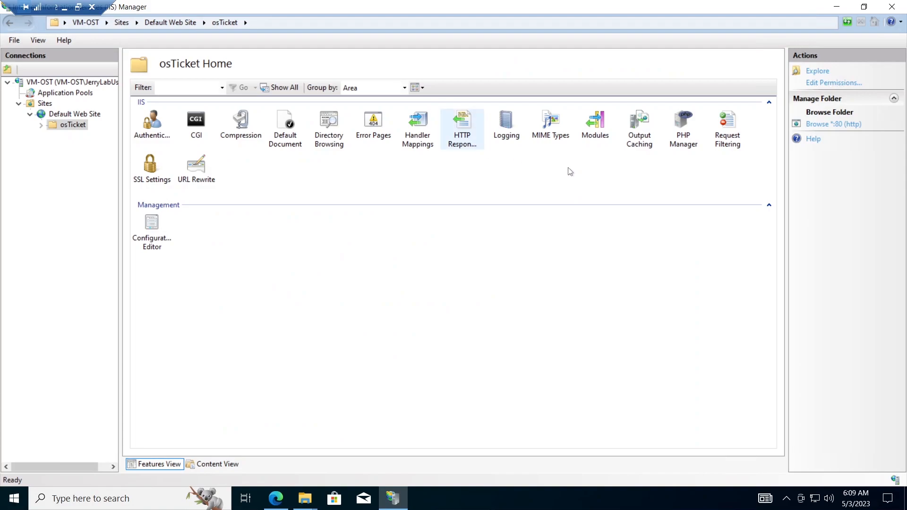
double_click(690, 140)
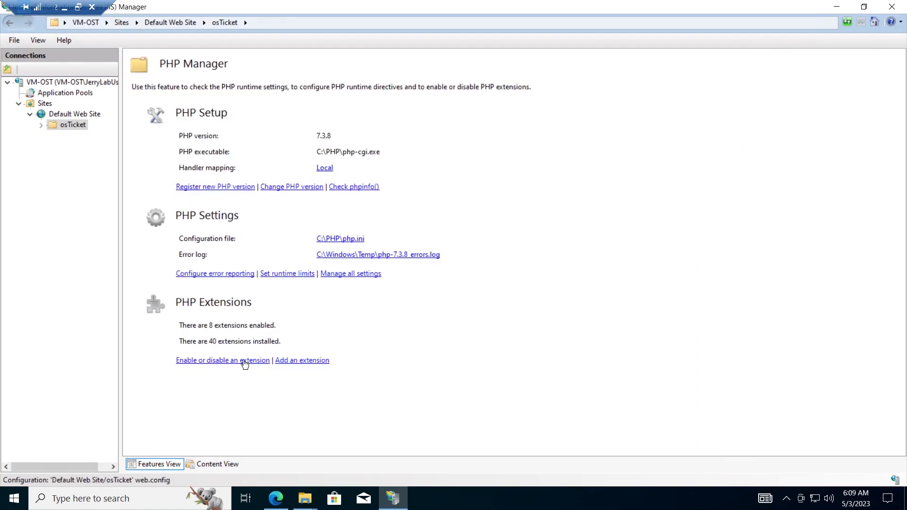
click(245, 361)
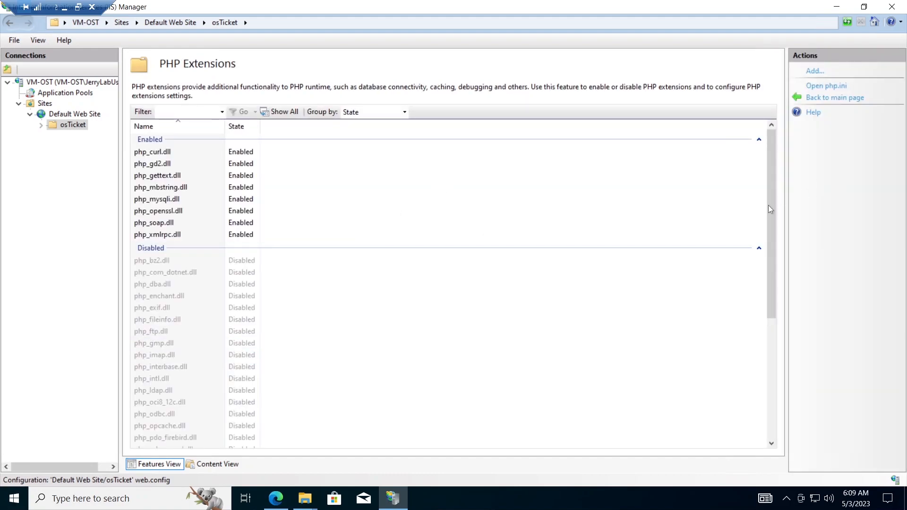
drag(770, 205, 771, 228)
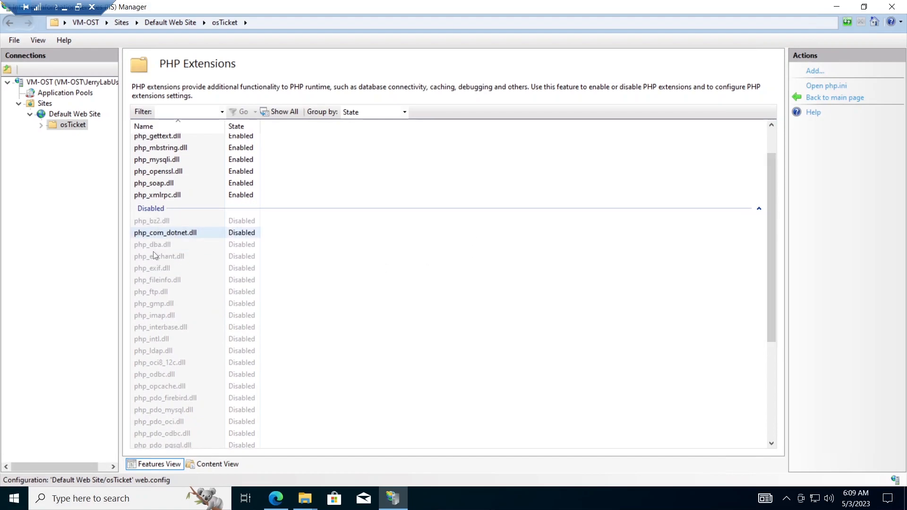
Step: Enable the php_imap.dll, php_intl.dll and php_opcache.dll extensions
click(171, 318)
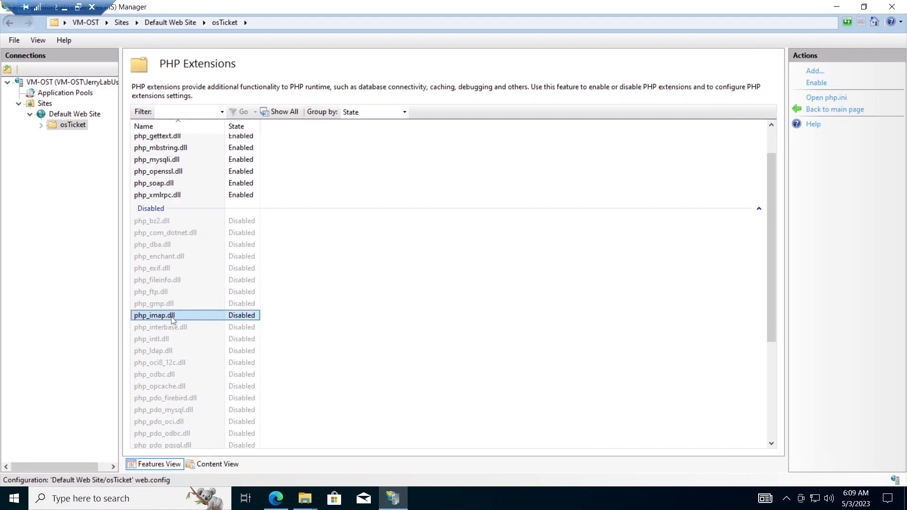
click(816, 84)
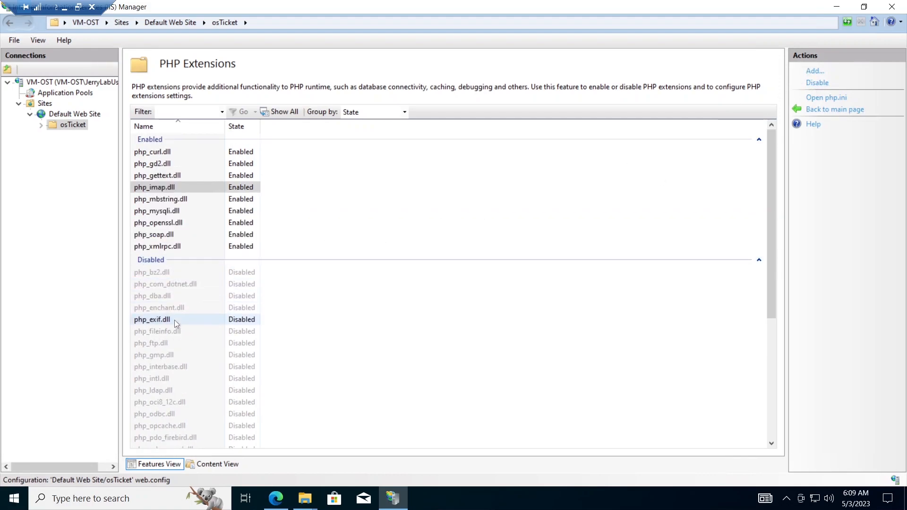
click(170, 381)
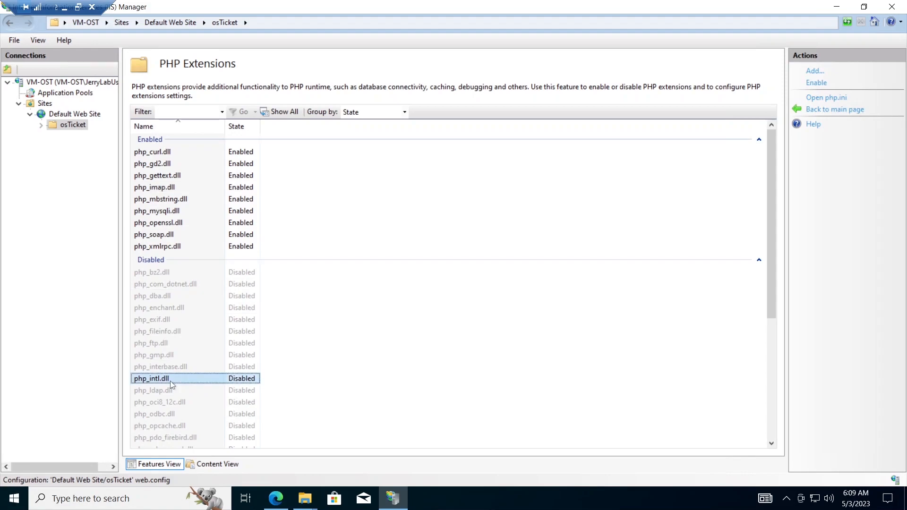
click(817, 83)
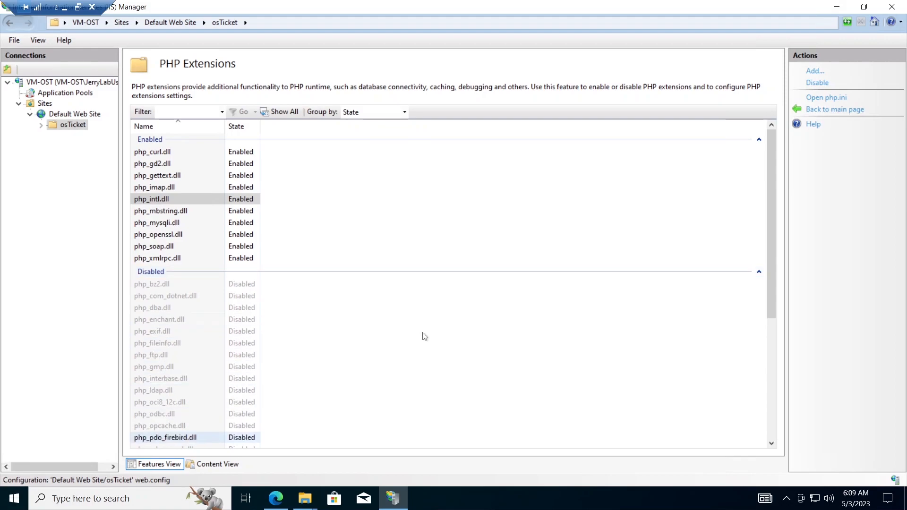
click(171, 427)
click(816, 84)
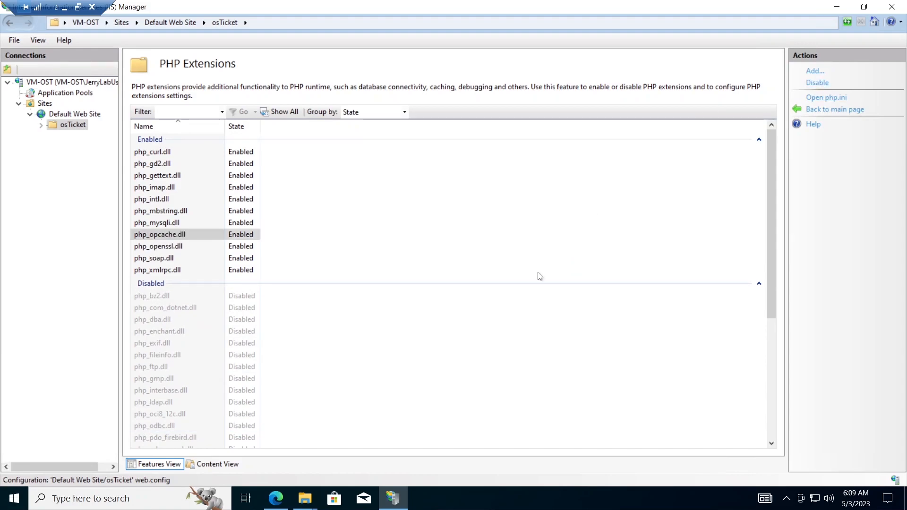
Step: Reload the installer so PHP IMAP and Intl pass, then minimize Edge
click(842, 8)
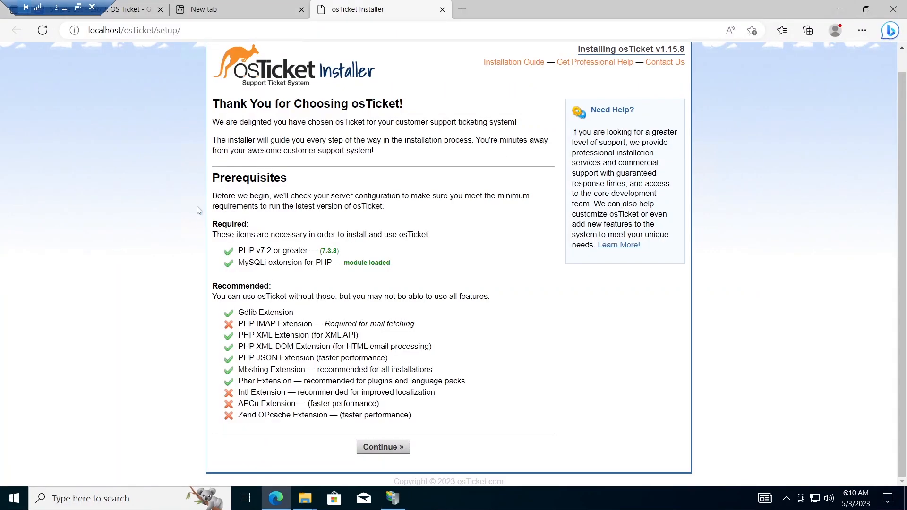
click(44, 31)
click(839, 9)
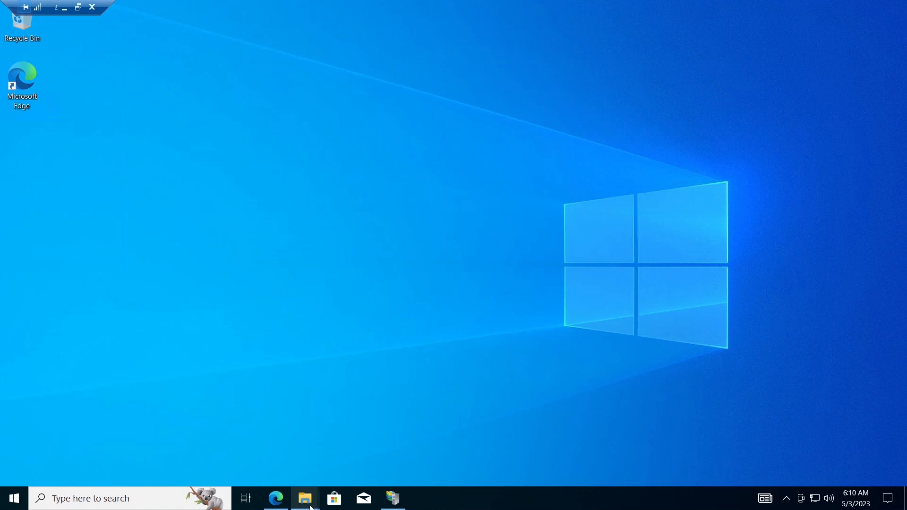
Step: Close the osTicket-v1.15.8 window and open wwwroot\osTicket\include
mouse_move(311, 508)
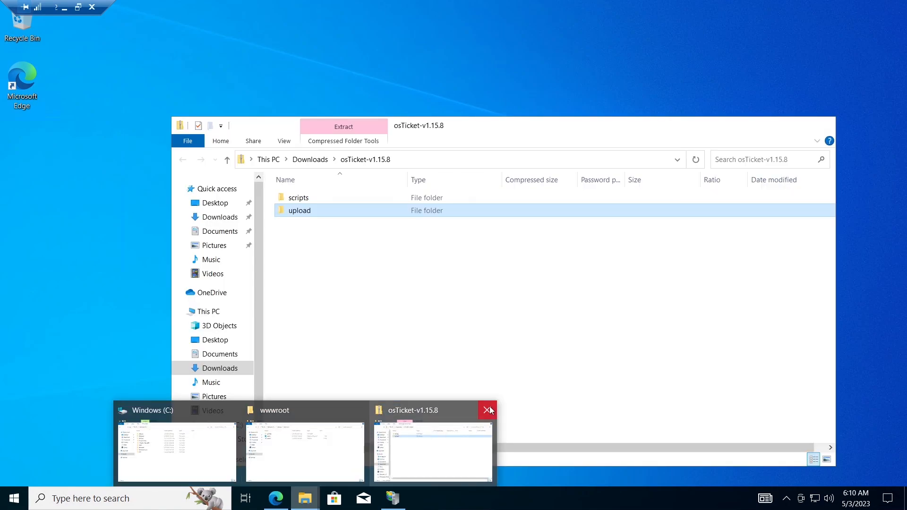
click(490, 411)
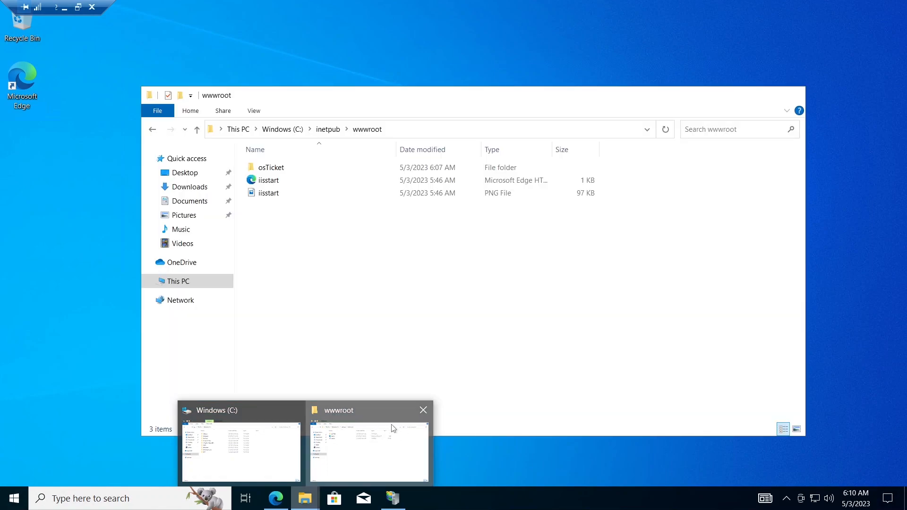
click(393, 426)
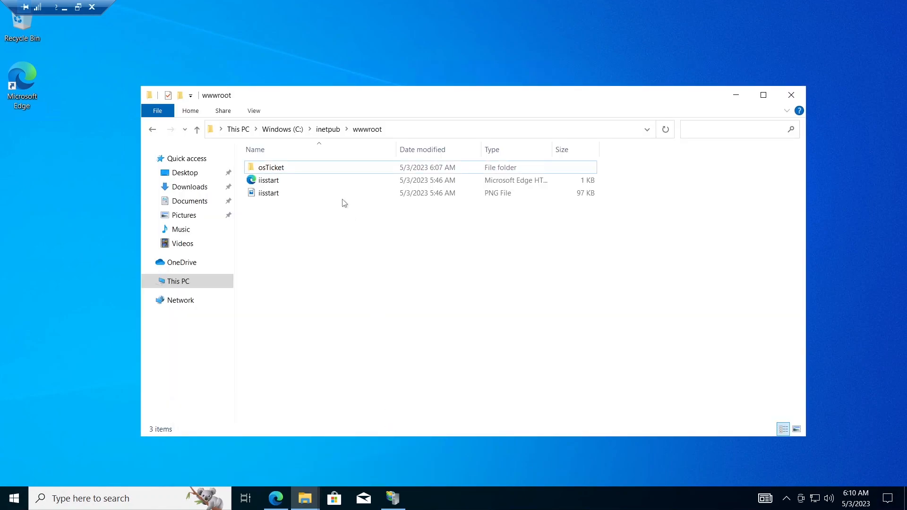
click(292, 168)
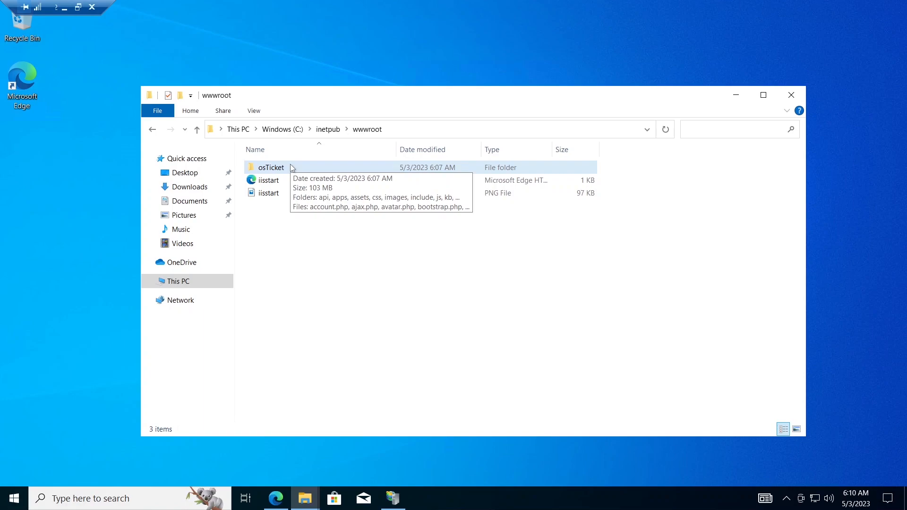
double_click(291, 167)
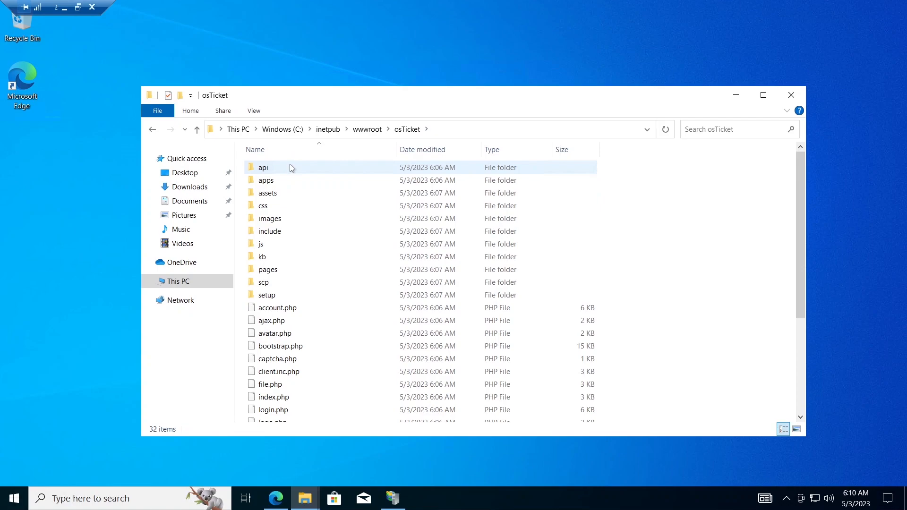
double_click(285, 231)
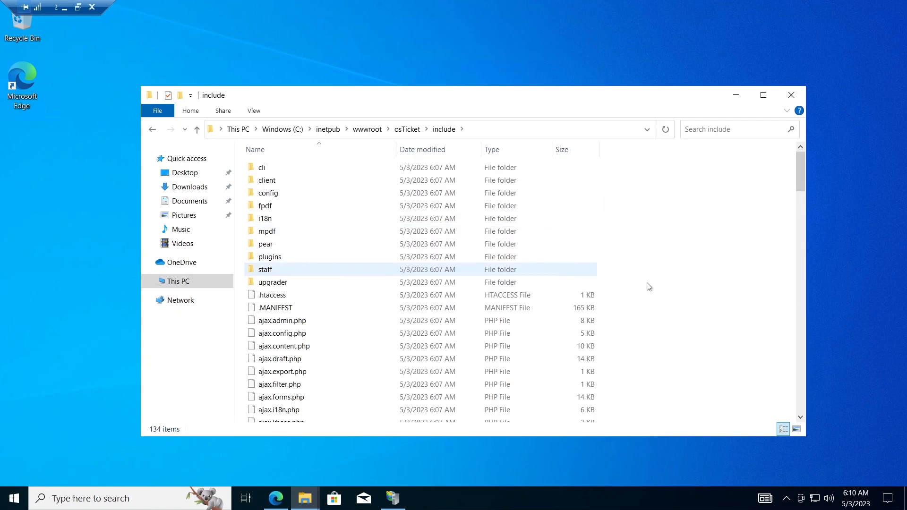
drag(798, 176, 792, 416)
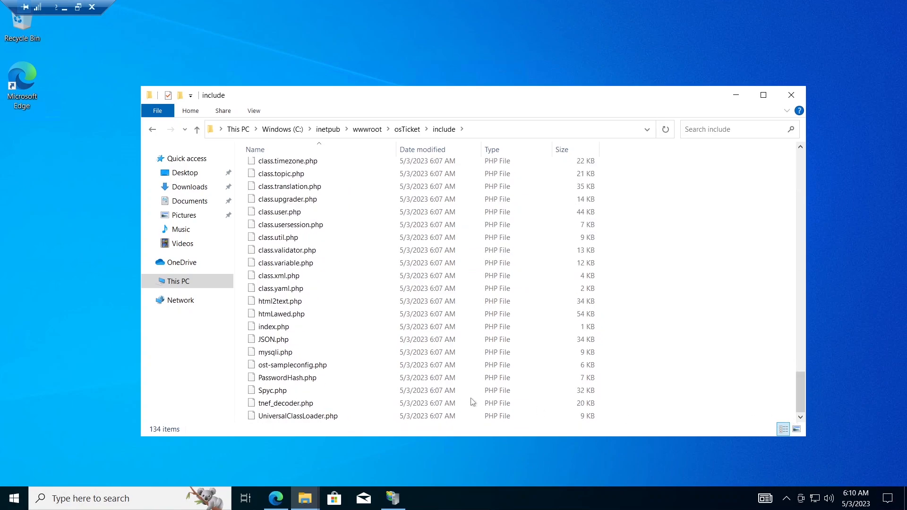
Step: Rename ost-sampleconfig.php to ost-config.php
right_click(307, 365)
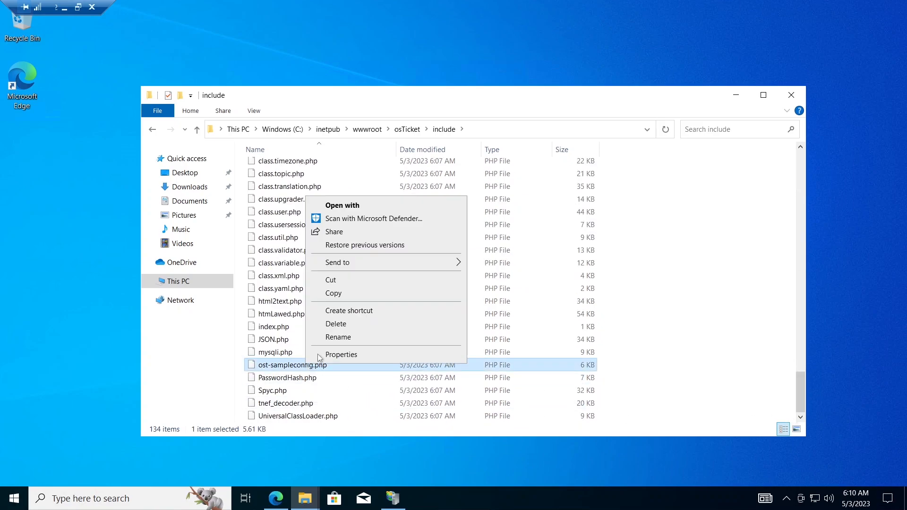
click(351, 338)
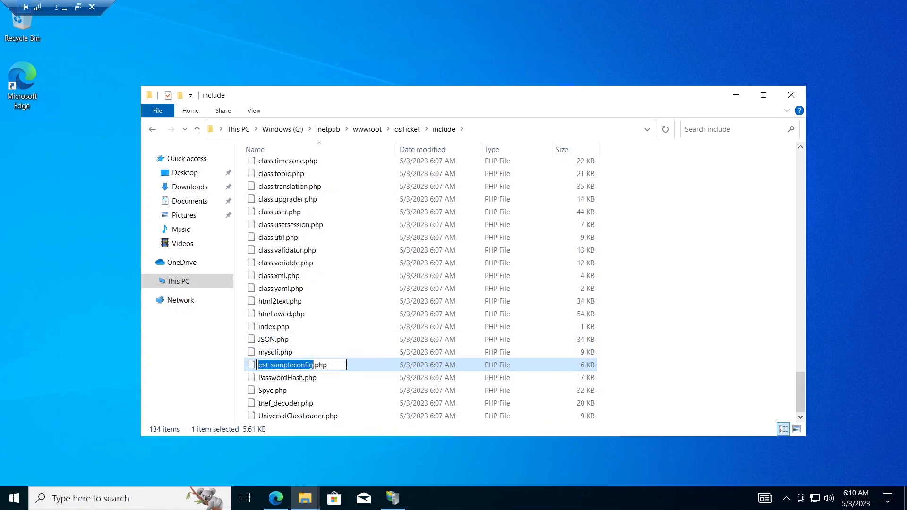
click(294, 364)
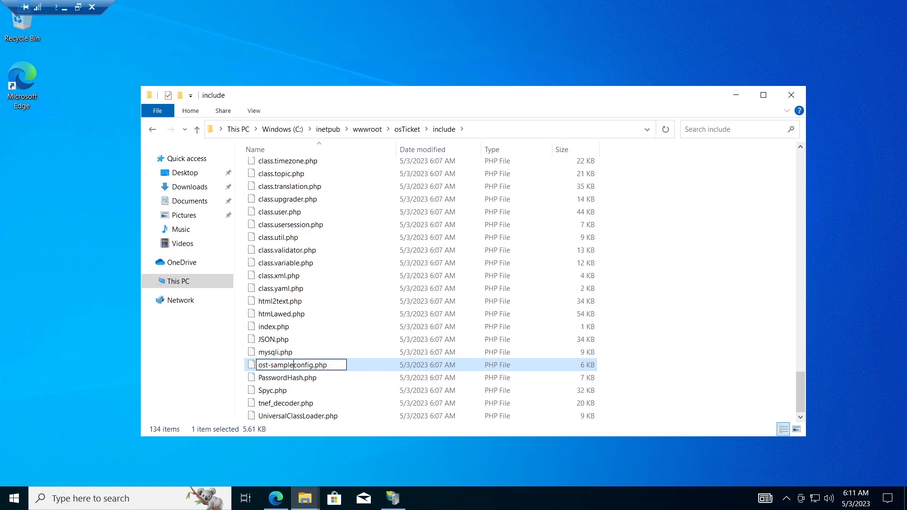
key(BackSpace)
key(BackSpace)
key(BackSpace)
key(BackSpace)
key(BackSpace)
key(BackSpace)
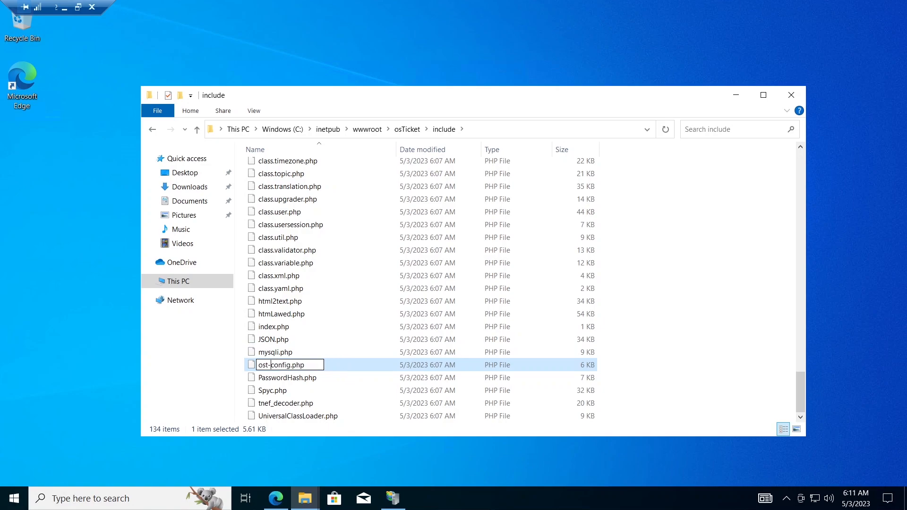
click(334, 364)
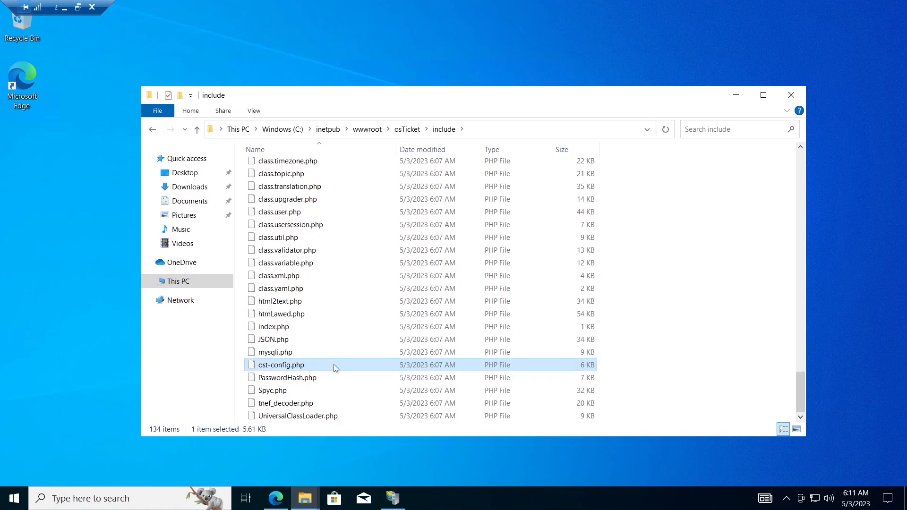
right_click(333, 368)
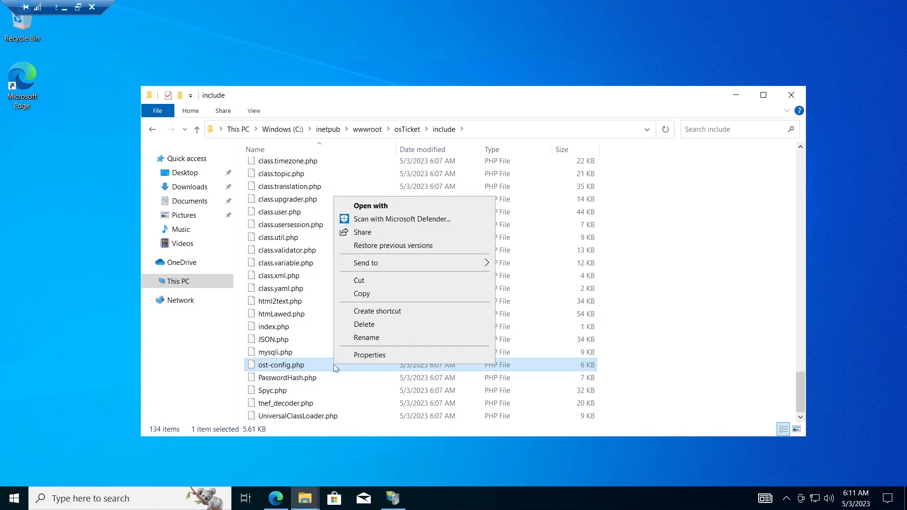
Step: Disable inheritance on ost-config.php and remove all inherited permissions
click(370, 356)
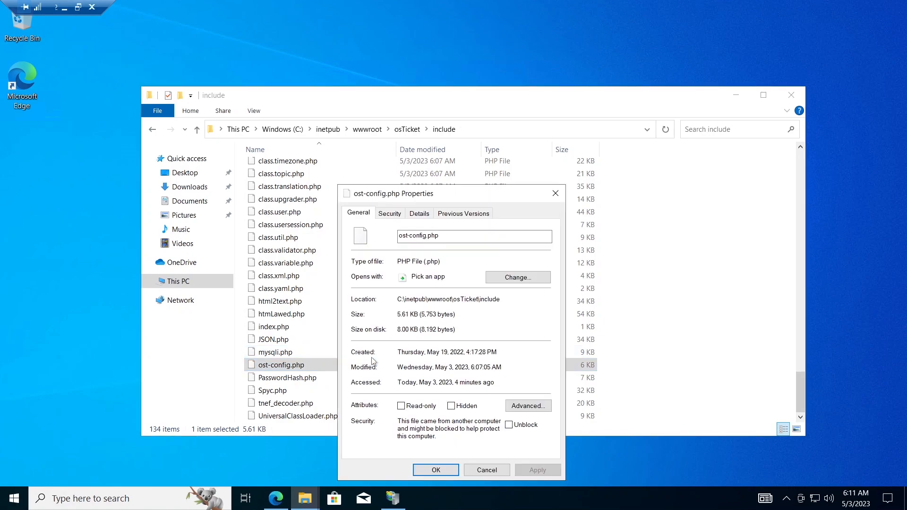
click(391, 214)
drag(428, 189, 430, 70)
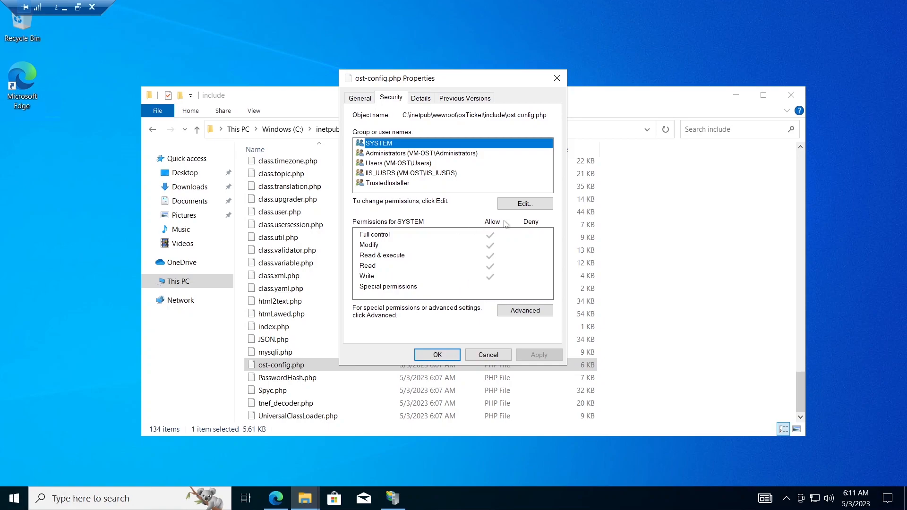
click(522, 311)
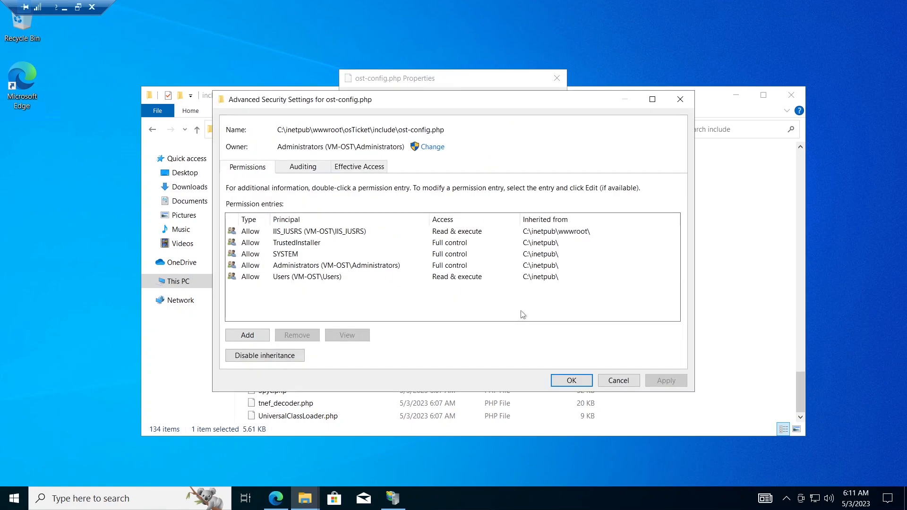
click(285, 361)
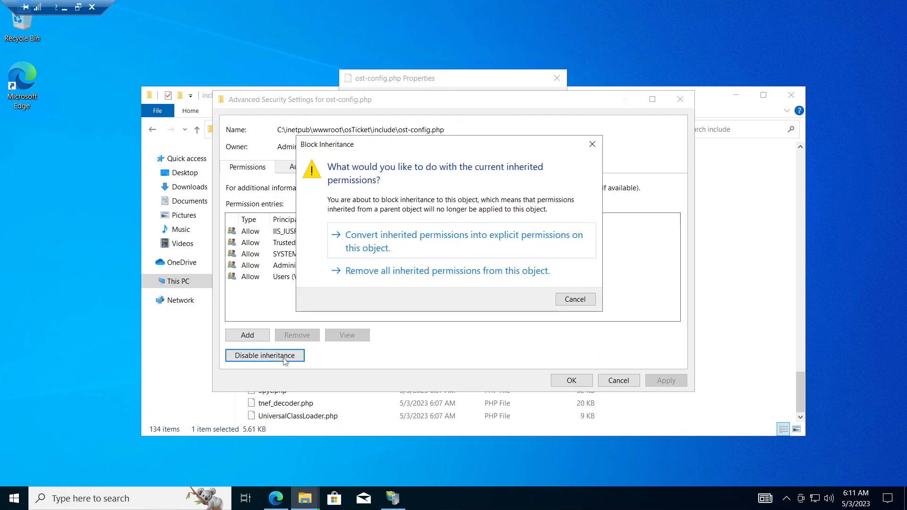
click(431, 277)
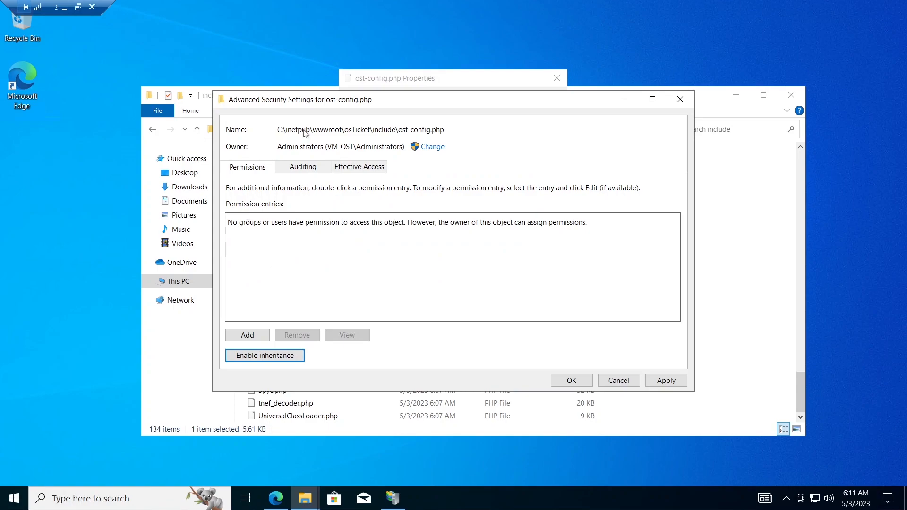
Step: Give Everyone Full control of ost-config.php, apply, and minimize the include window
click(249, 337)
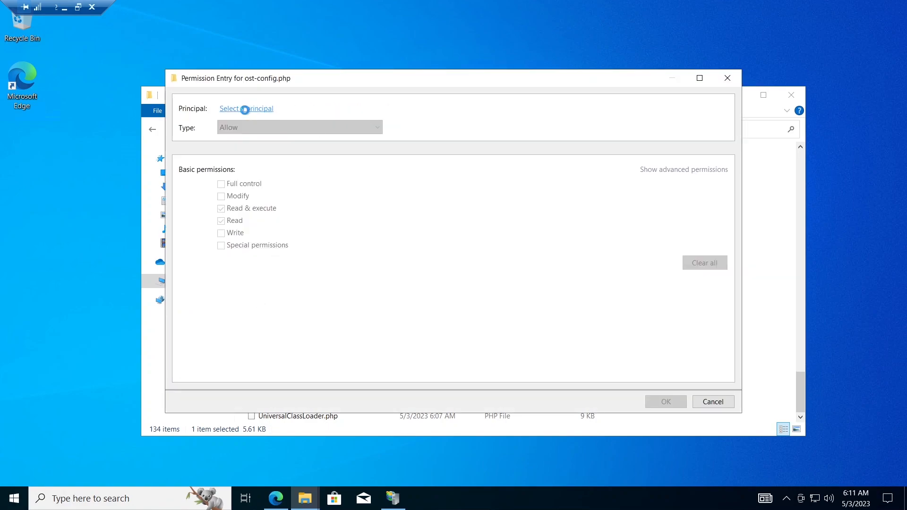
click(246, 109)
text(everyone)
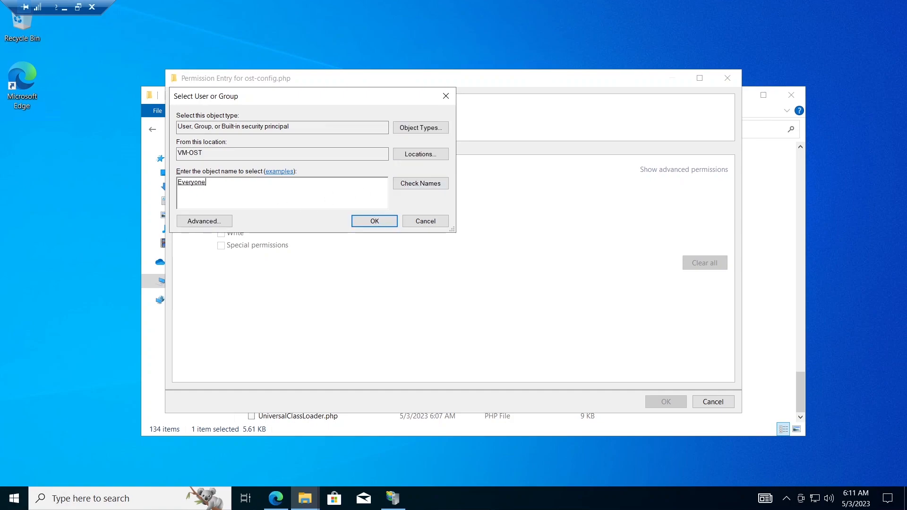
click(375, 221)
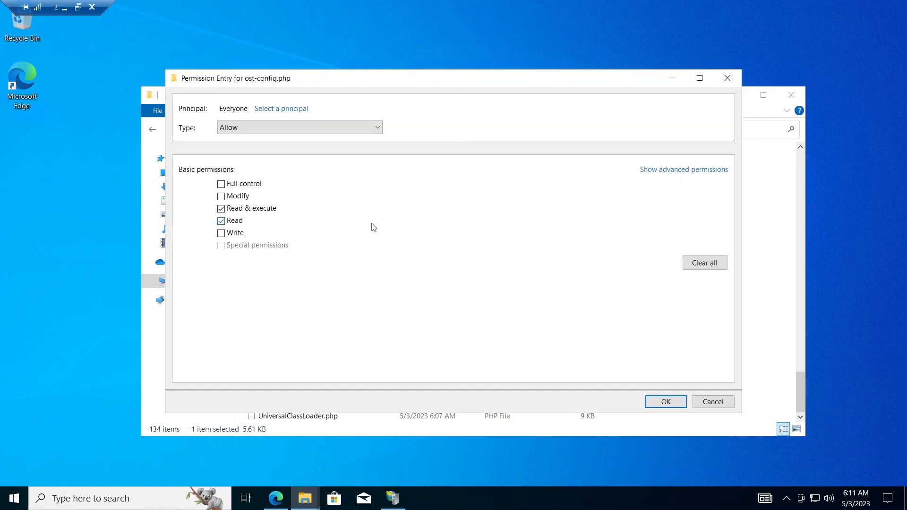
click(222, 185)
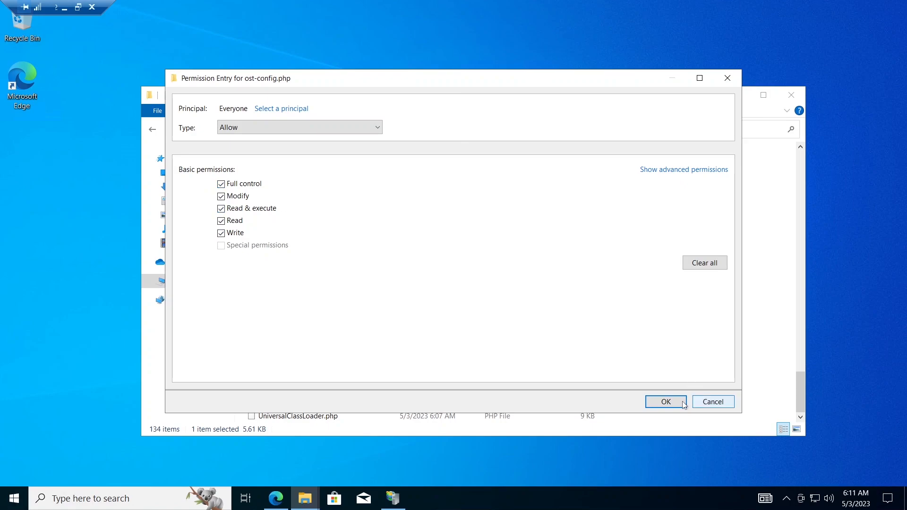
click(666, 402)
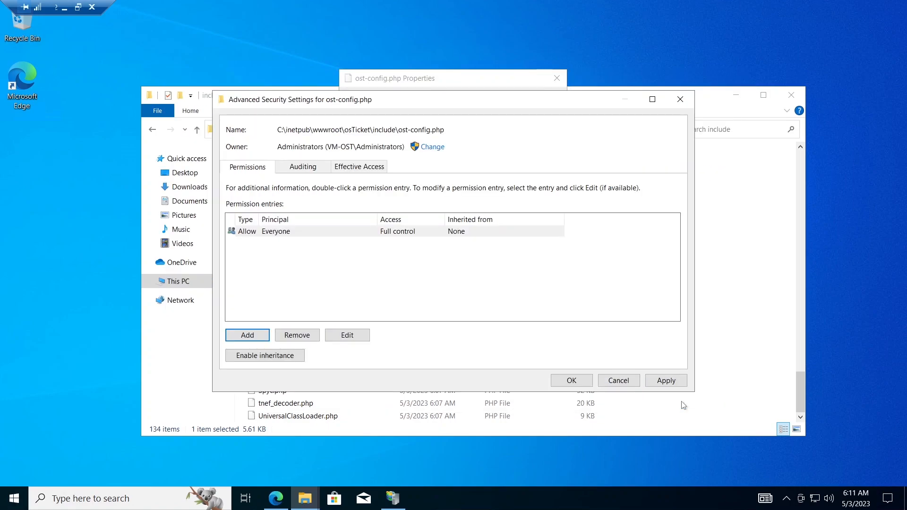
click(660, 385)
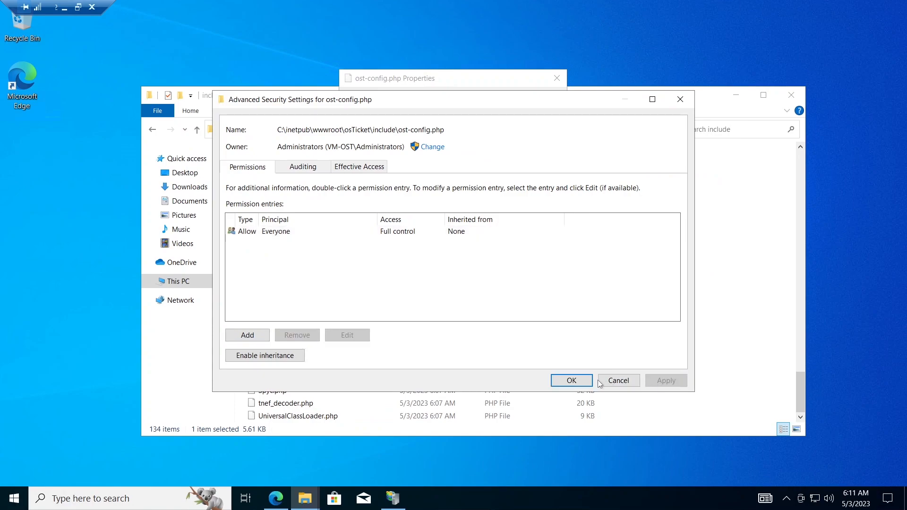
click(572, 381)
click(438, 356)
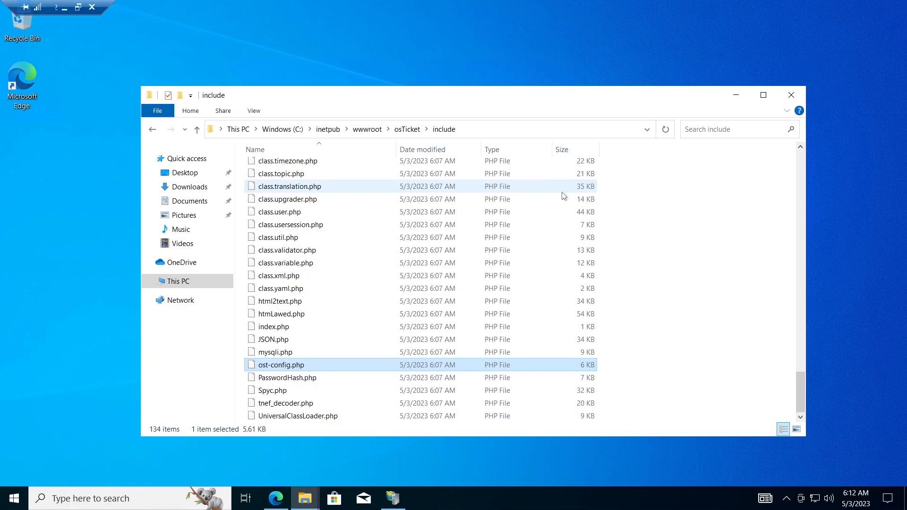
click(735, 95)
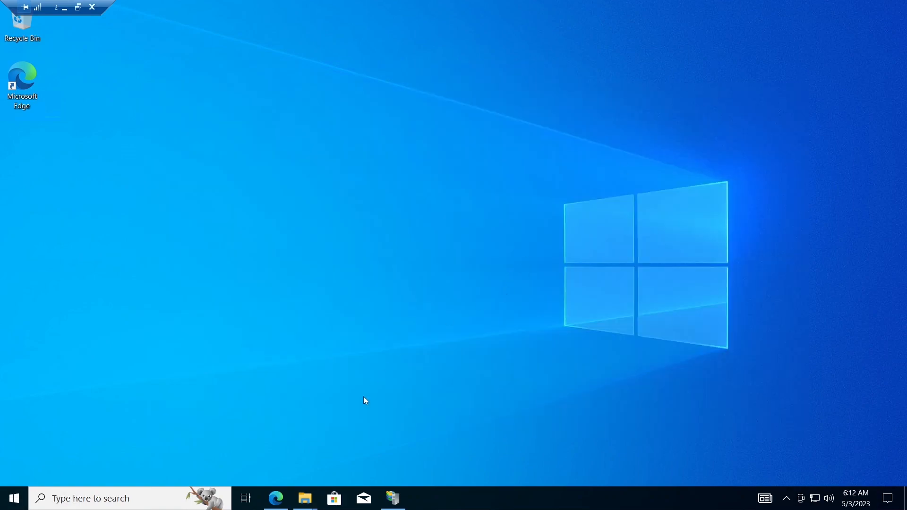
Step: Continue past the prerequisites check and enter the helpdesk name on the Basic Installation form
click(277, 498)
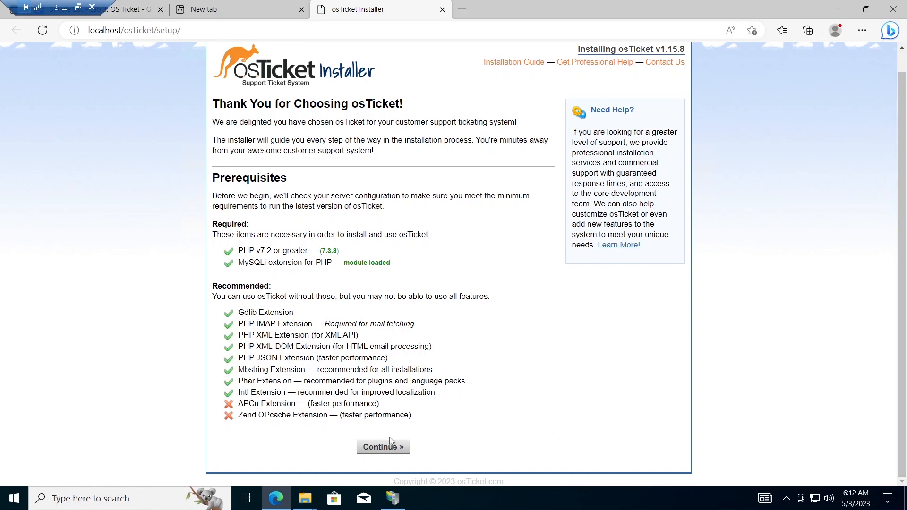
click(383, 447)
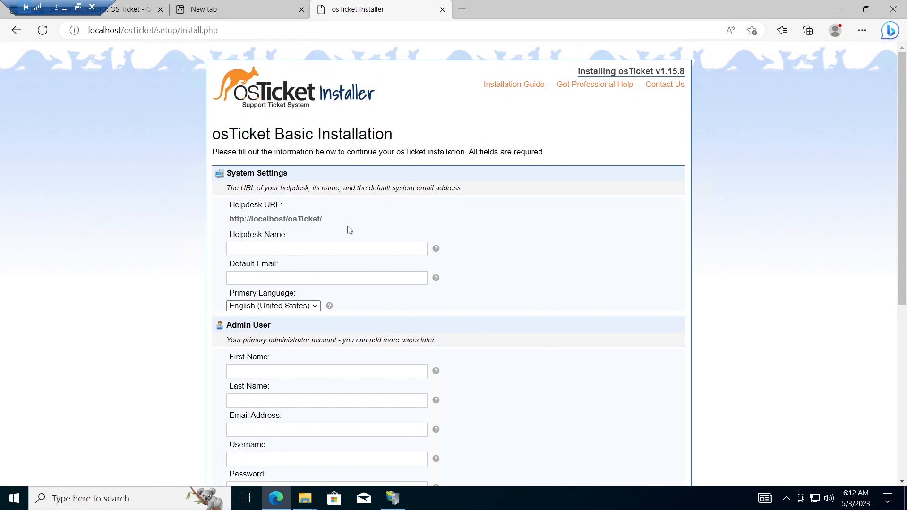
click(299, 249)
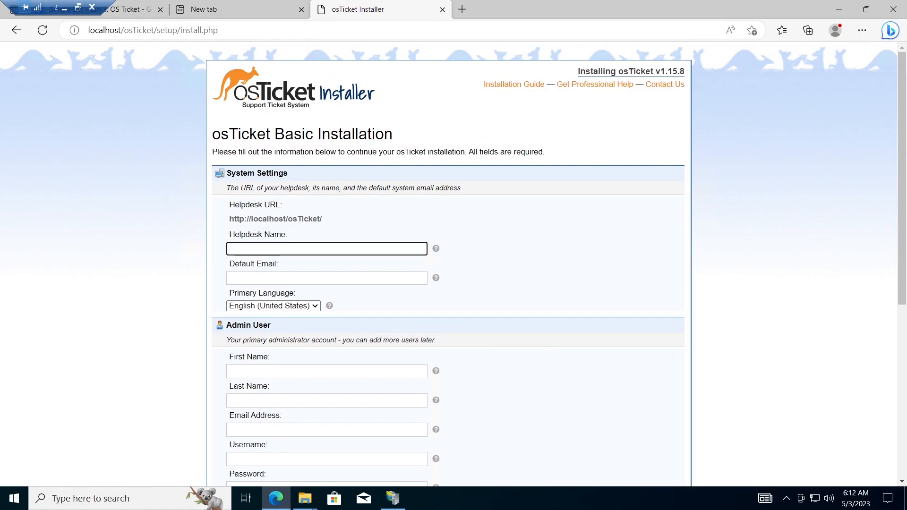
text(Jerryh)
key(BackSpace)
text(H)
key(BackSpace)
text(Helpdesk)
Step: Fill in the default system email address for the helpdesk
click(303, 277)
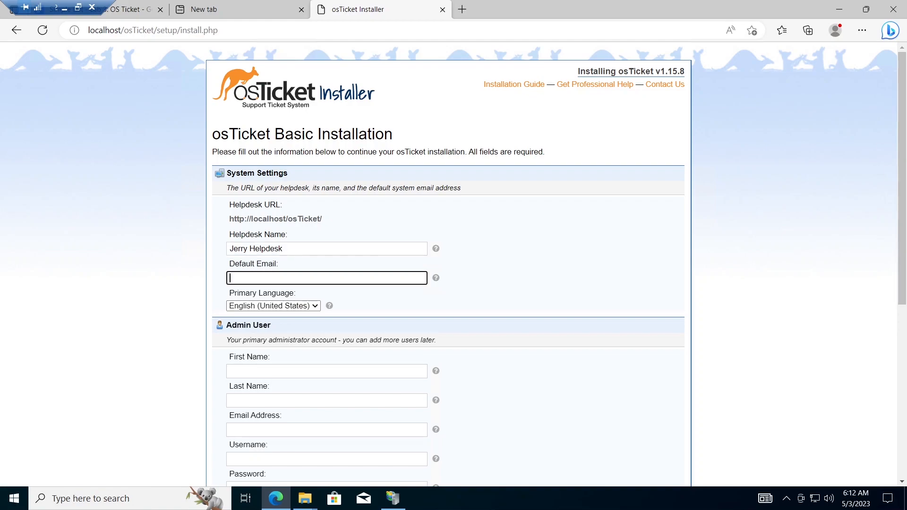
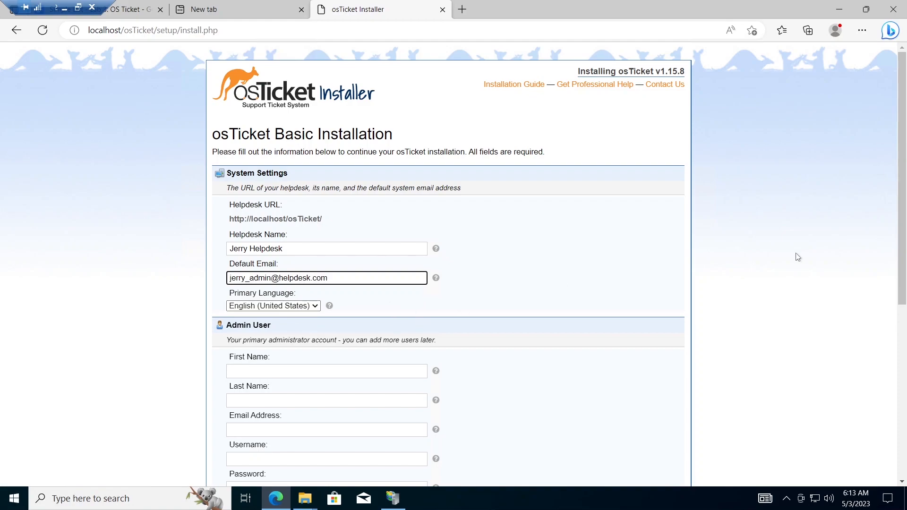
scroll(905, 252, down, 1)
scroll(905, 252, down, 2)
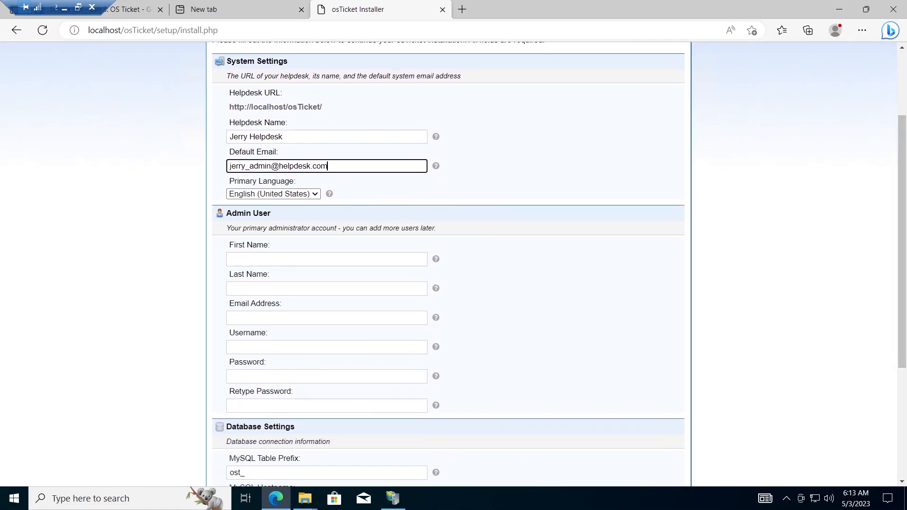
Step: Enter the admin user's first name, last name and email address
click(257, 263)
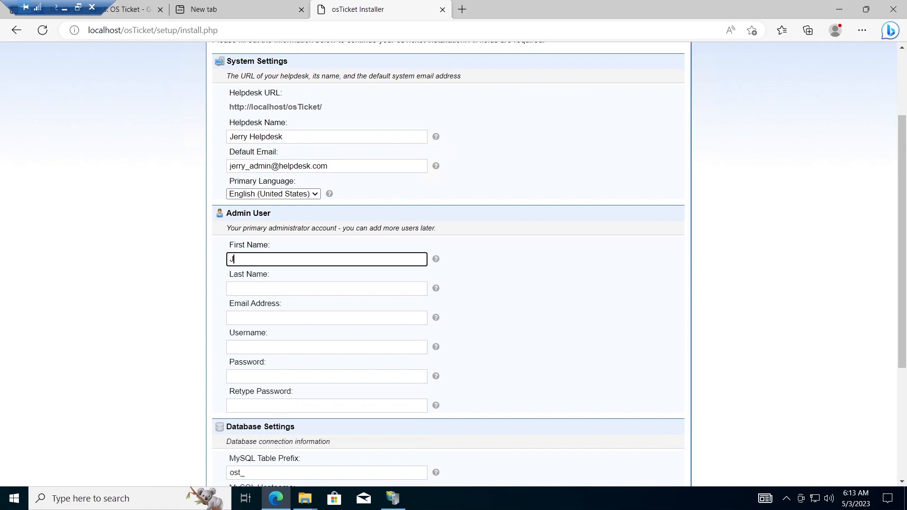
key(Tab)
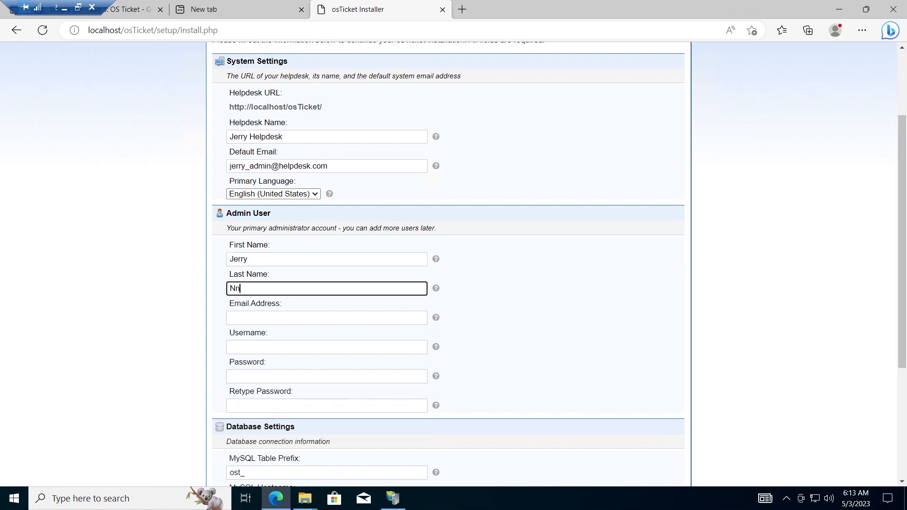
click(269, 318)
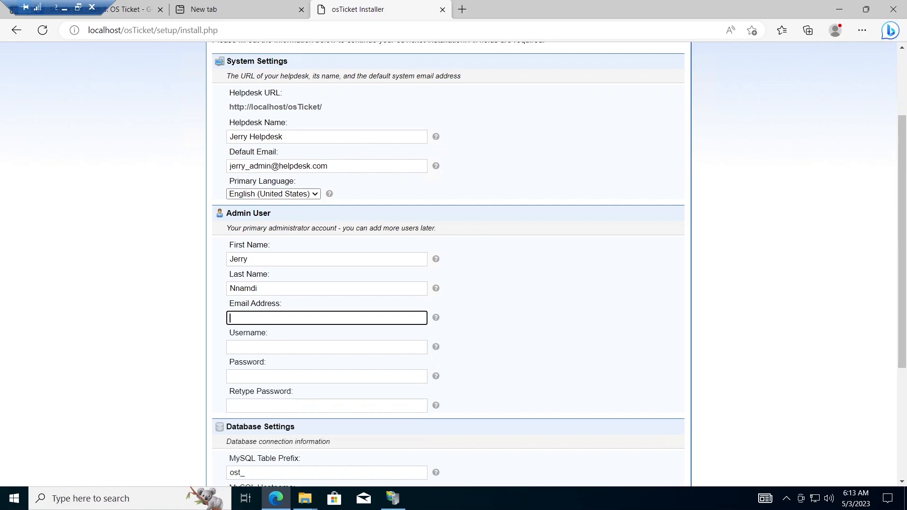
scroll(902, 291, down, 1)
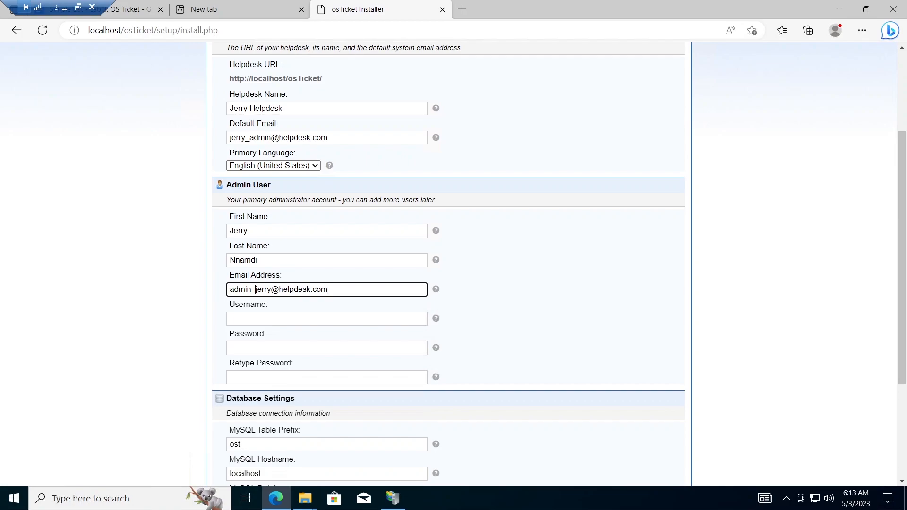
key(BackSpace)
key(BackSpace)
key(BackSpace)
key(BackSpace)
key(BackSpace)
key(BackSpace)
Step: Enter the admin username, correcting its misspelling
click(326, 319)
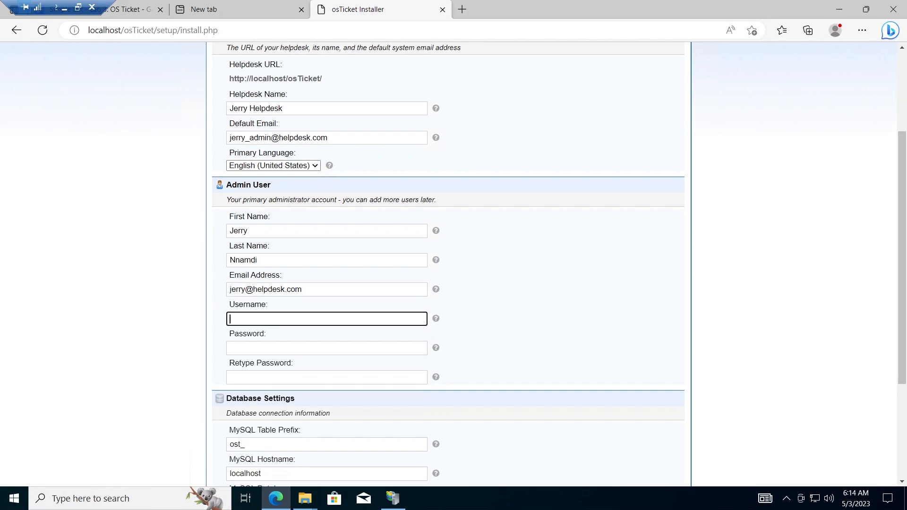
key(Left)
key(Left)
key(BackSpace)
Step: Set the admin password and paste the same value into Retype Password
click(326, 348)
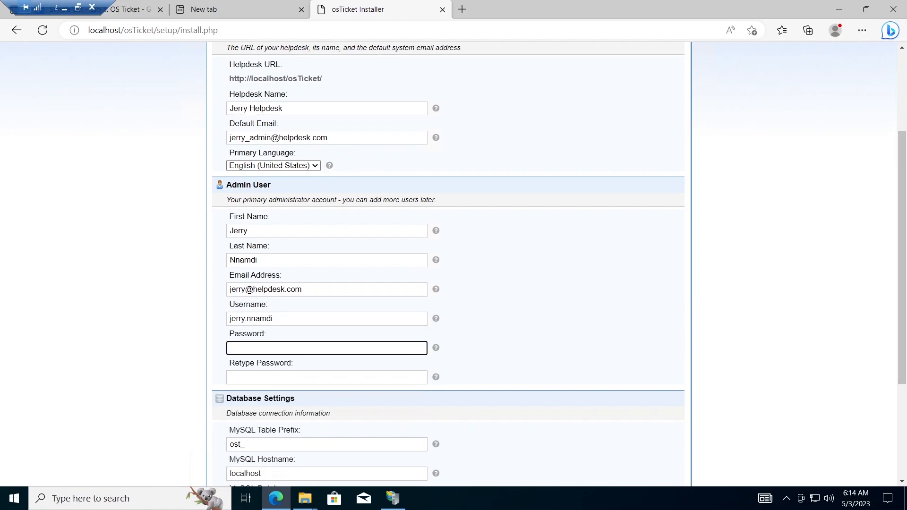
text(123456789012)
click(418, 350)
drag(284, 349, 188, 362)
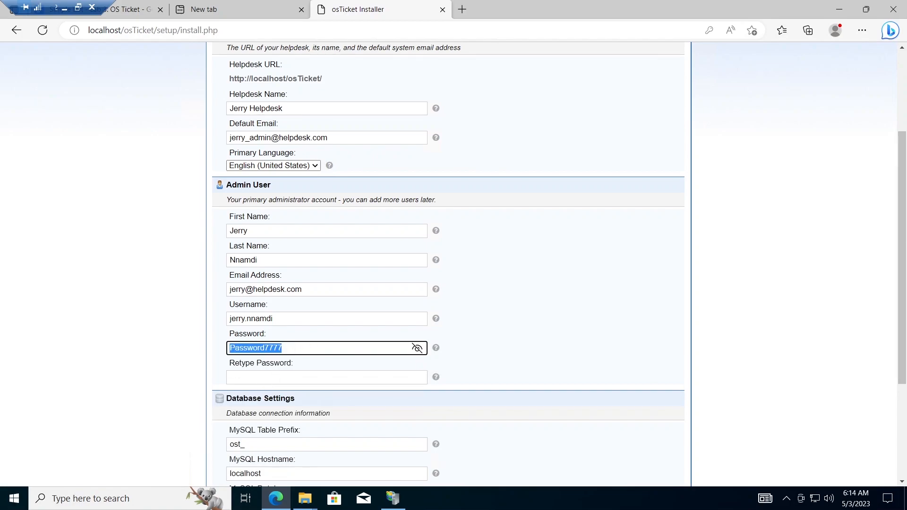
click(327, 377)
key(ctrl+v)
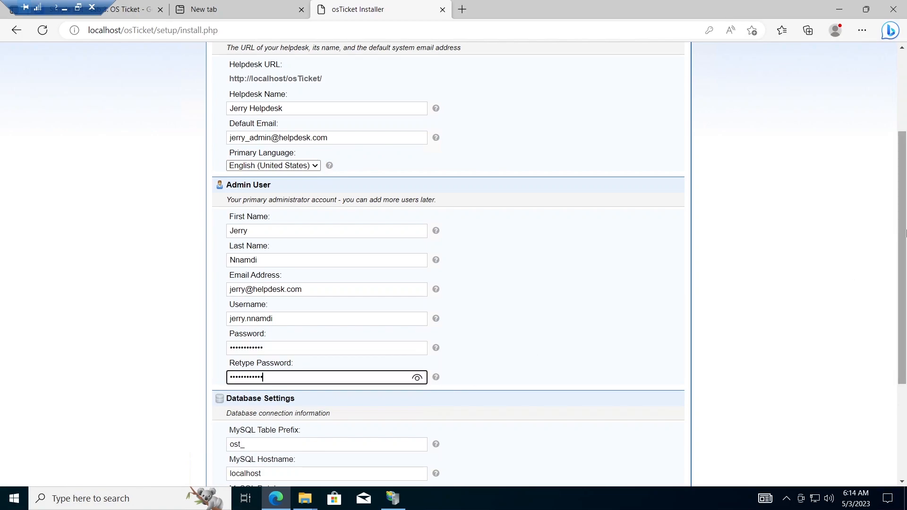
scroll(905, 233, down, 3)
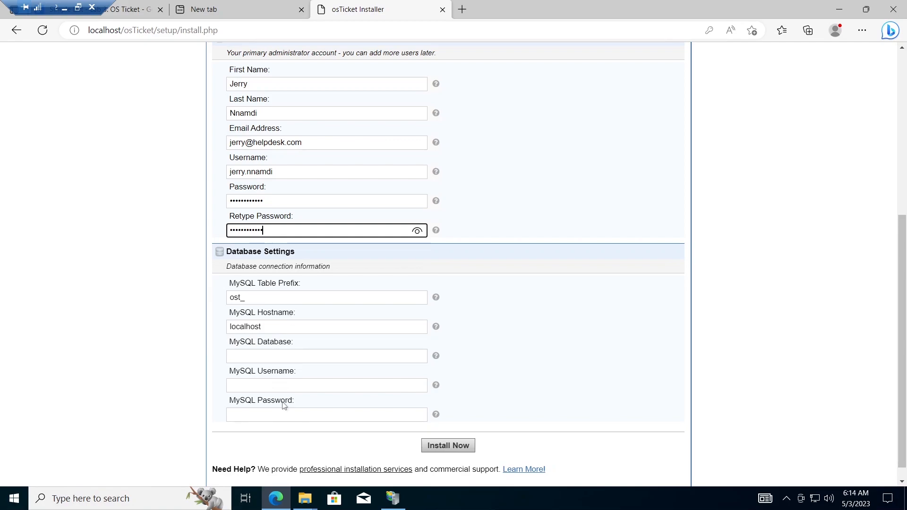
mouse_move(306, 505)
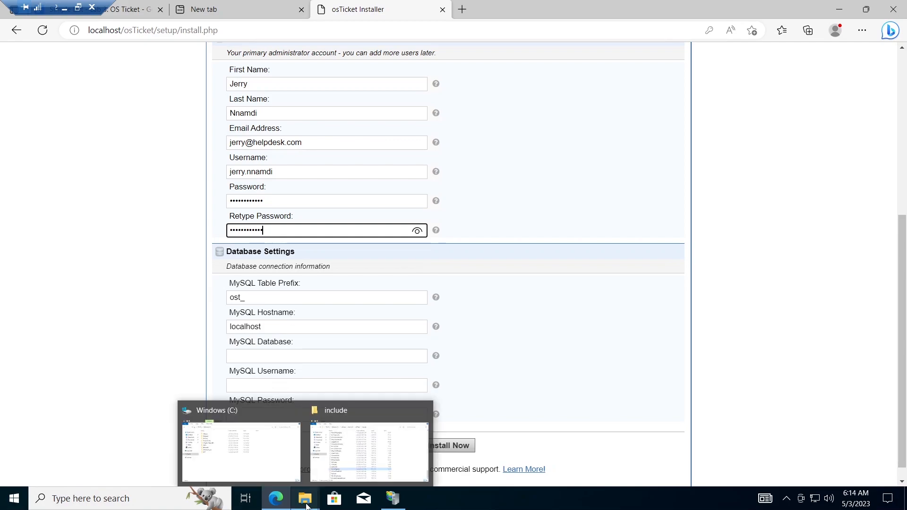
Step: Launch the downloaded HeidiSQL installer from the browser's downloads list
click(862, 30)
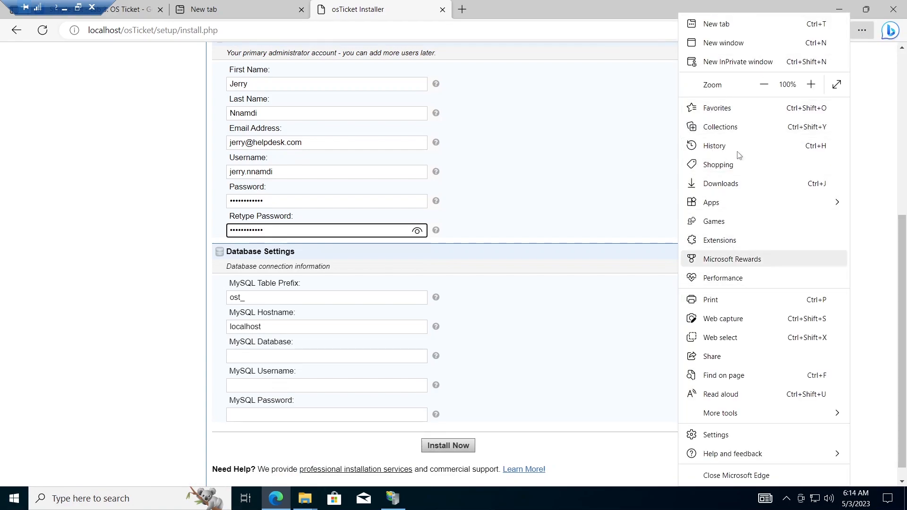
click(717, 183)
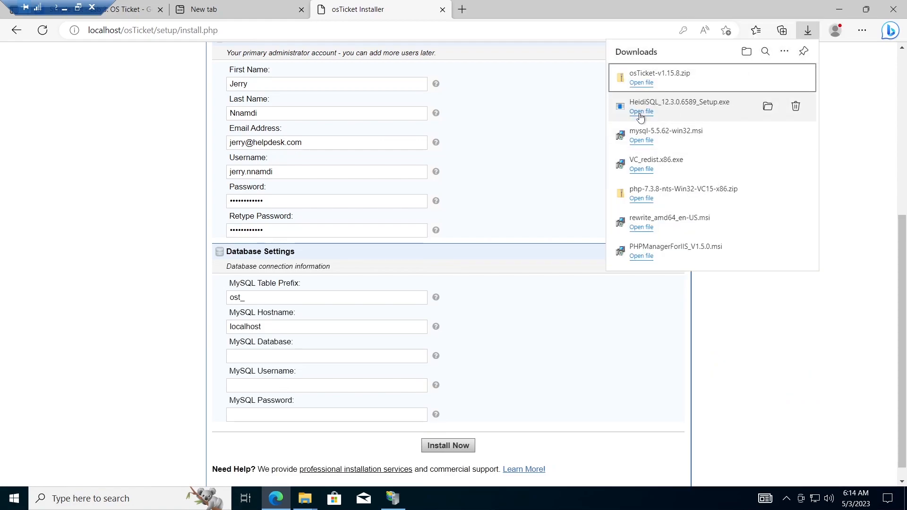
click(641, 112)
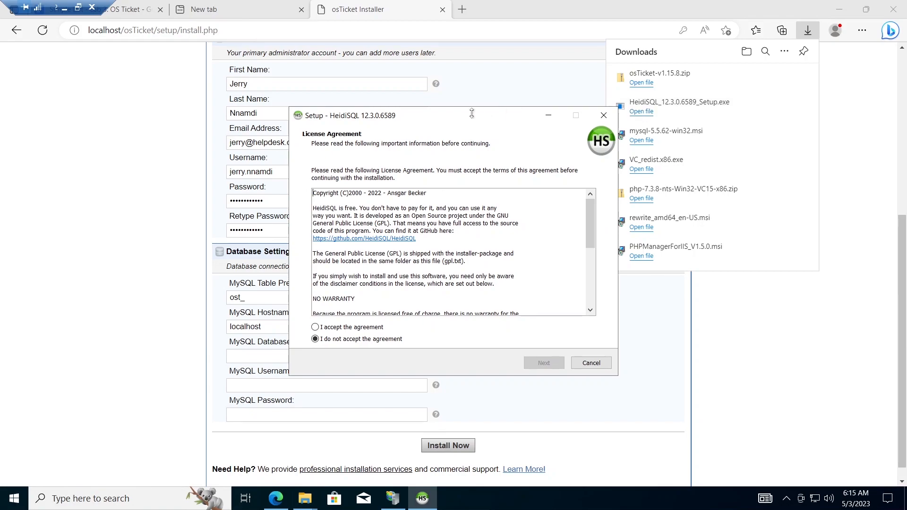
drag(473, 117, 453, 93)
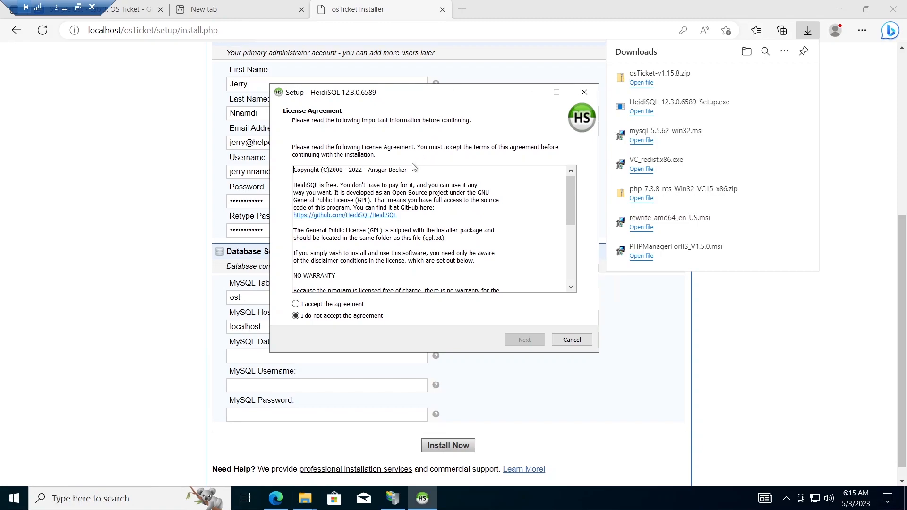
Step: Accept the licence, install HeidiSQL with default location, folder and tasks, and launch it
click(296, 304)
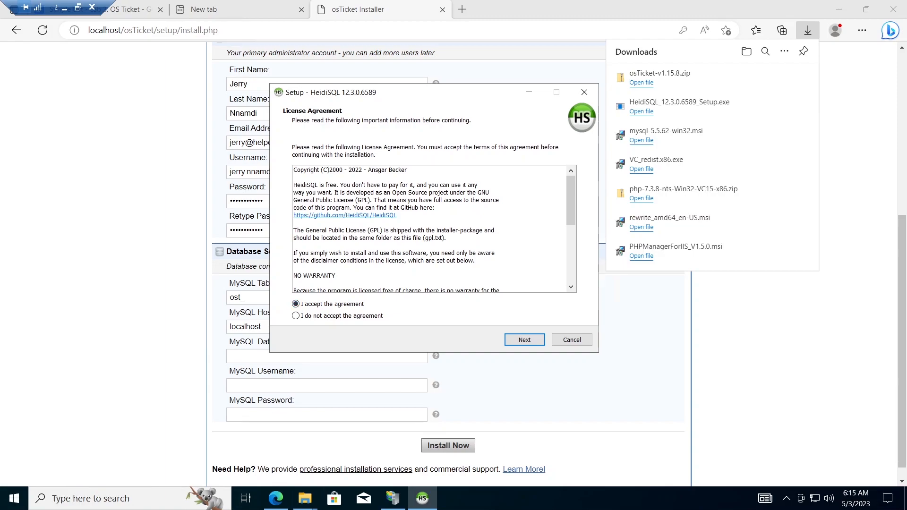
click(525, 340)
click(524, 340)
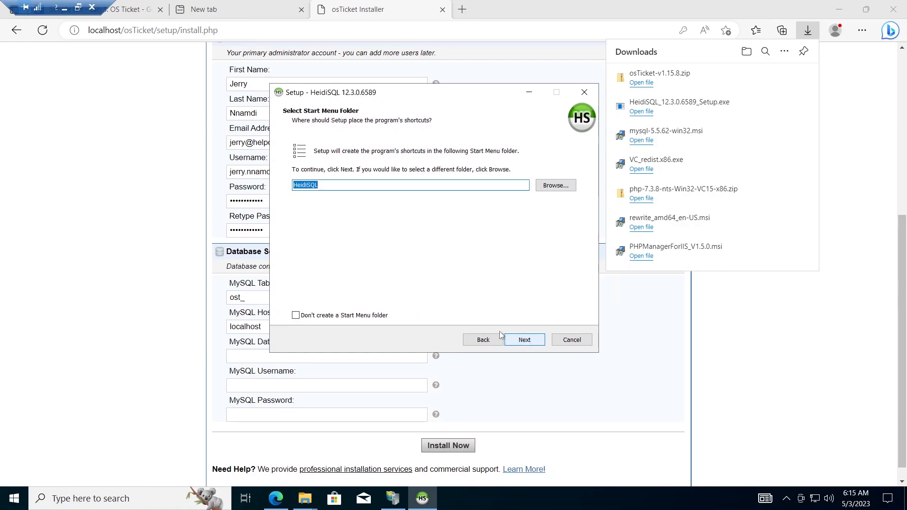
click(525, 340)
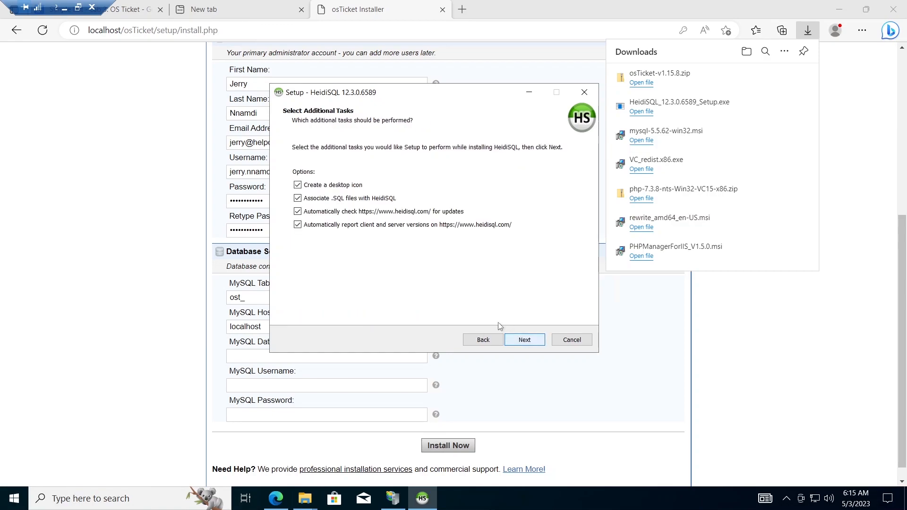
click(522, 340)
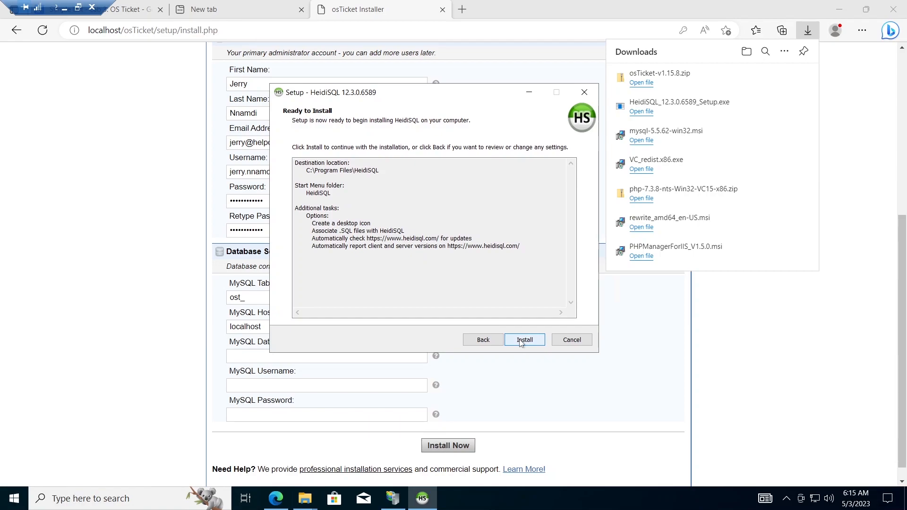
click(522, 342)
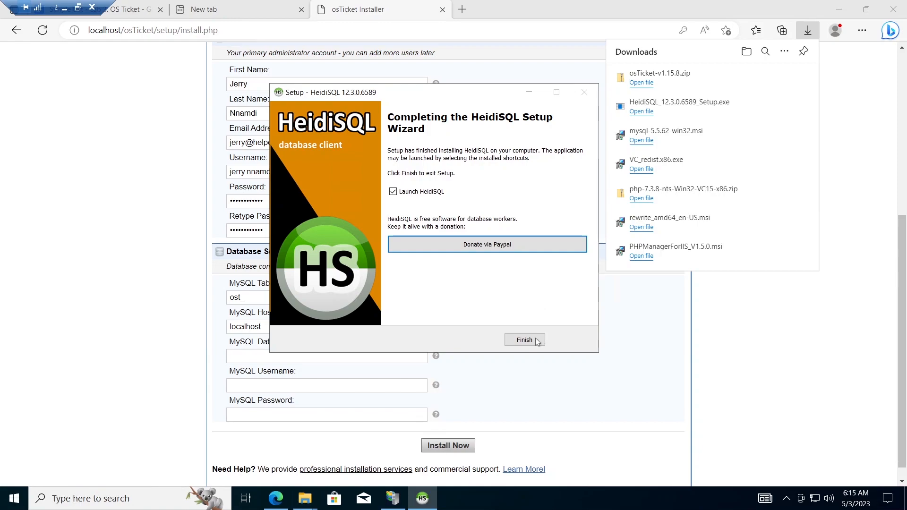
click(536, 342)
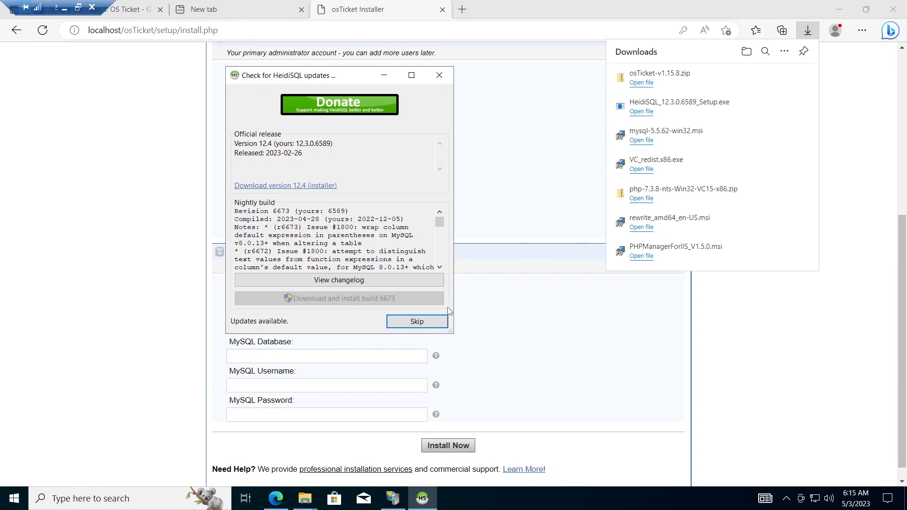
Step: Skip the 12.4 update and connect a new session to 127.0.0.1 as root with its password
click(418, 322)
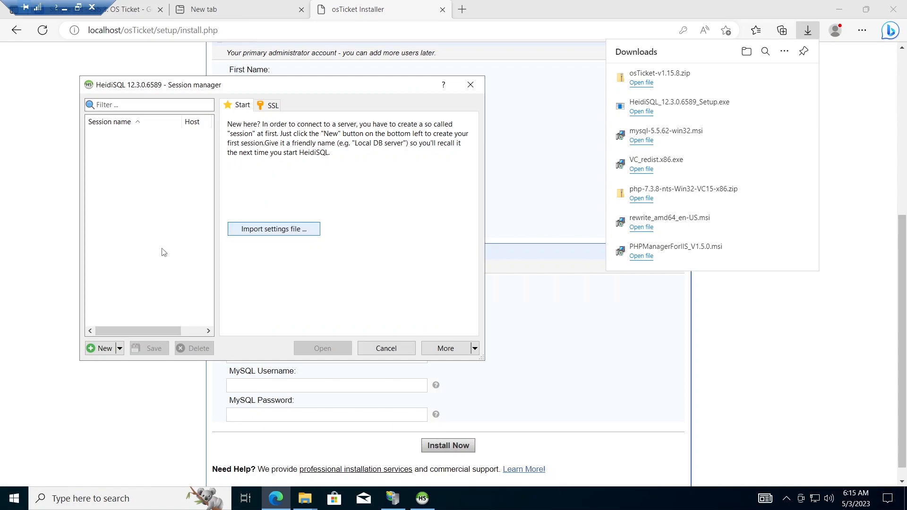
click(104, 349)
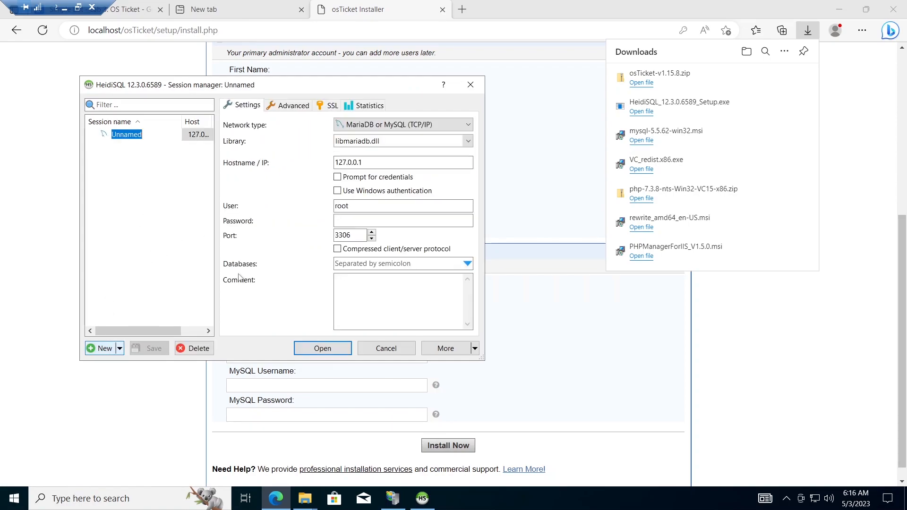
click(371, 221)
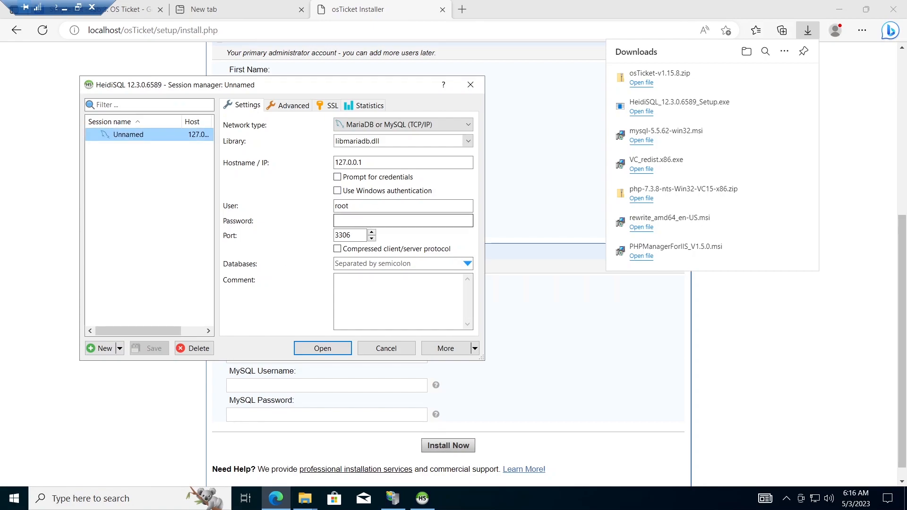
click(370, 221)
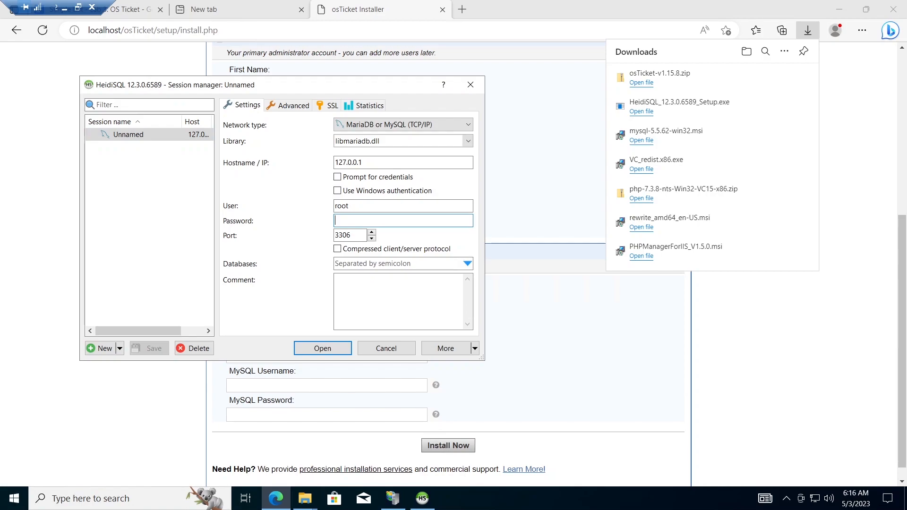
text(12345678)
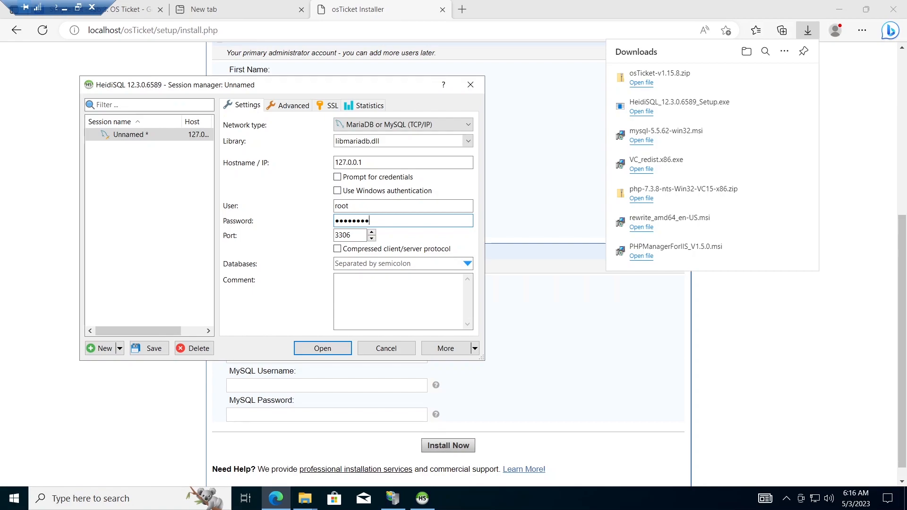
text(9012)
key(ctrl+a)
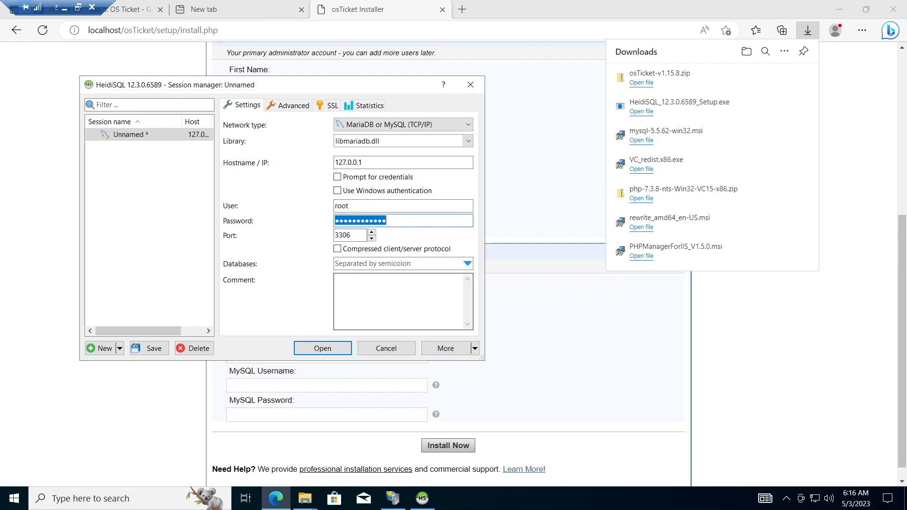
click(387, 221)
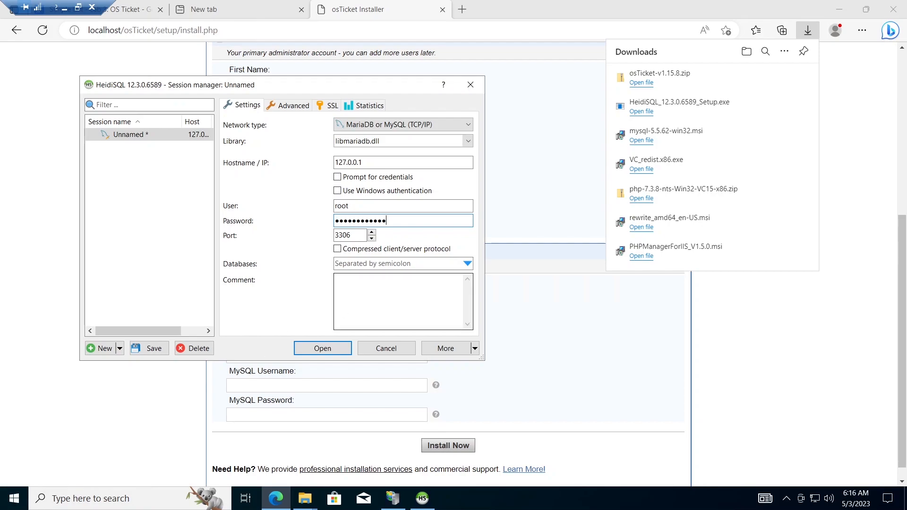
click(324, 351)
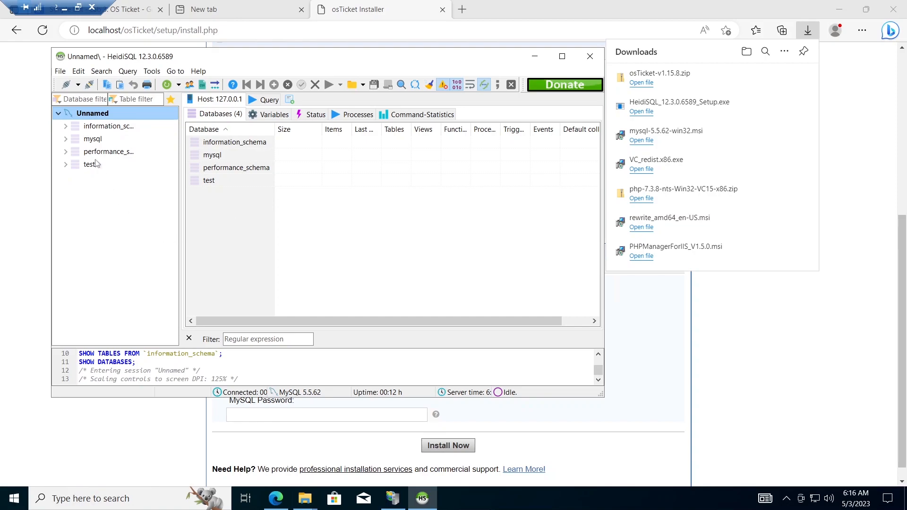
Step: Create a new database named osTicket on the local server, then minimize HeidiSQL
right_click(125, 118)
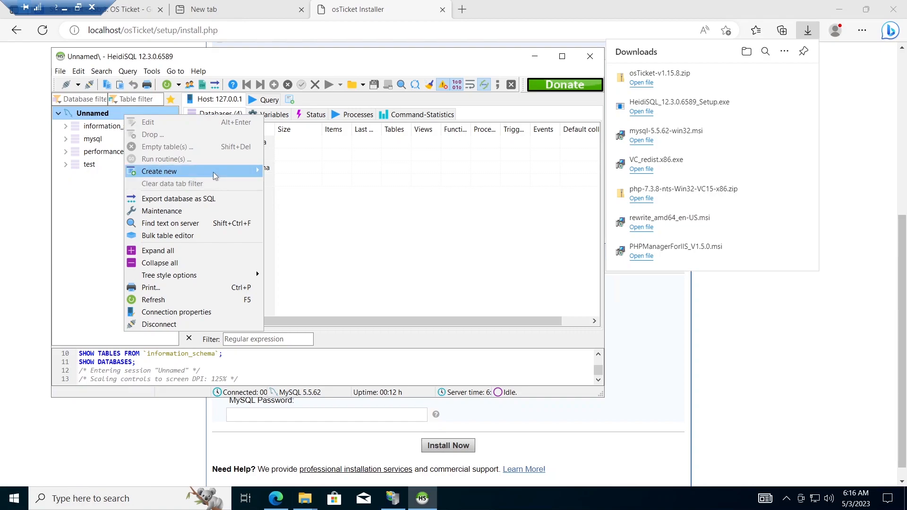
mouse_move(213, 172)
click(284, 172)
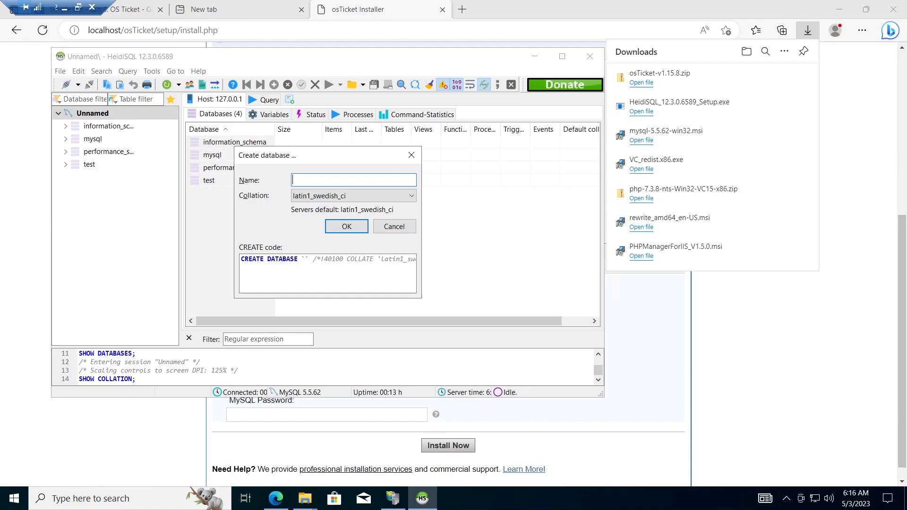
text(osTi)
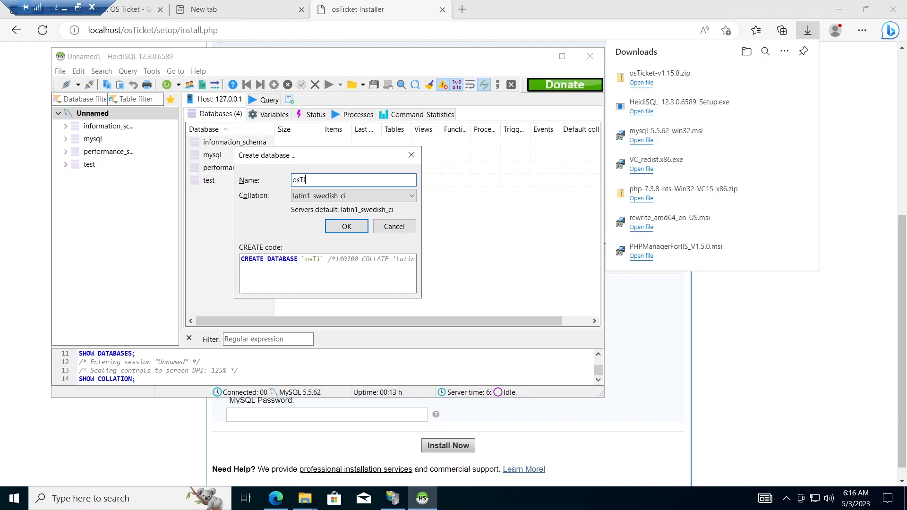
text(cket)
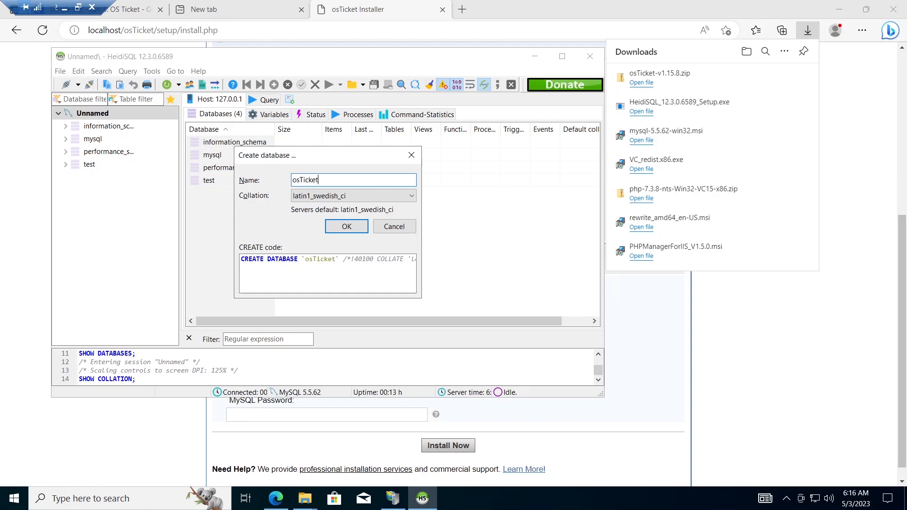
click(347, 226)
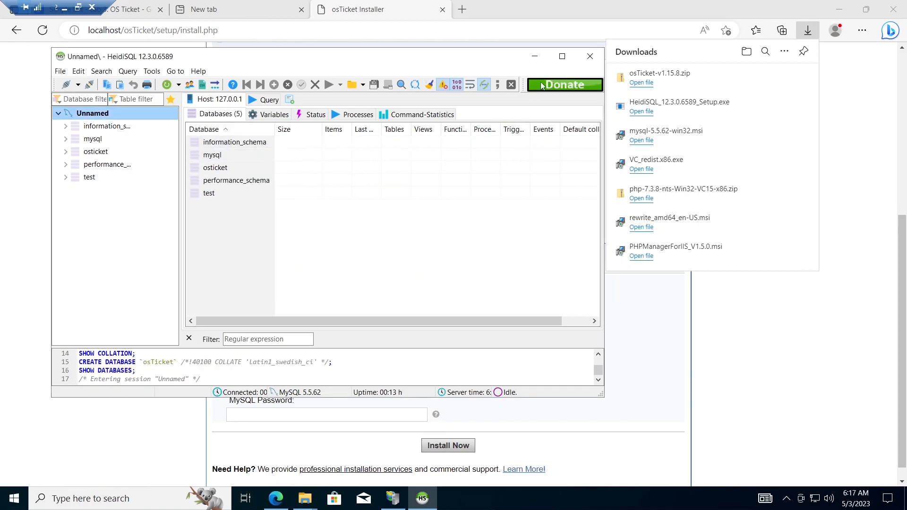
click(535, 57)
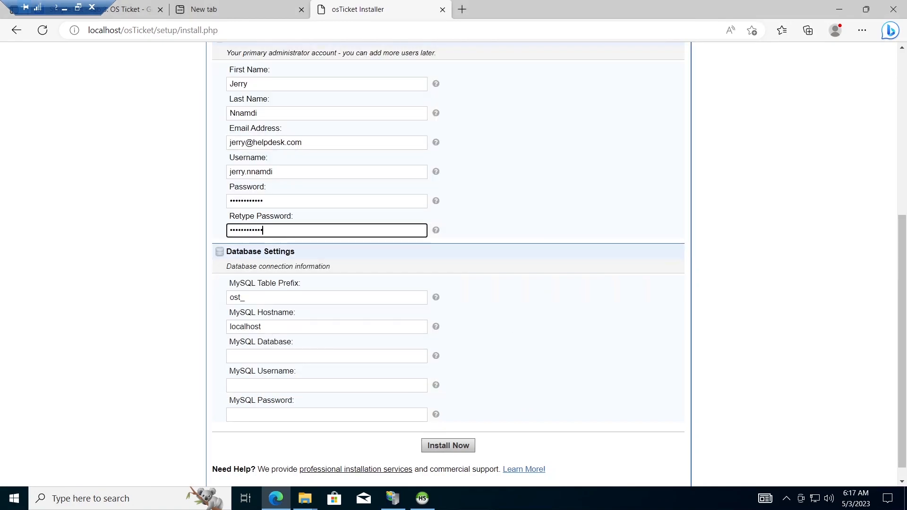
Step: Enter osTicket as the MySQL database, root as username, and paste the MySQL password
click(326, 356)
text(o)
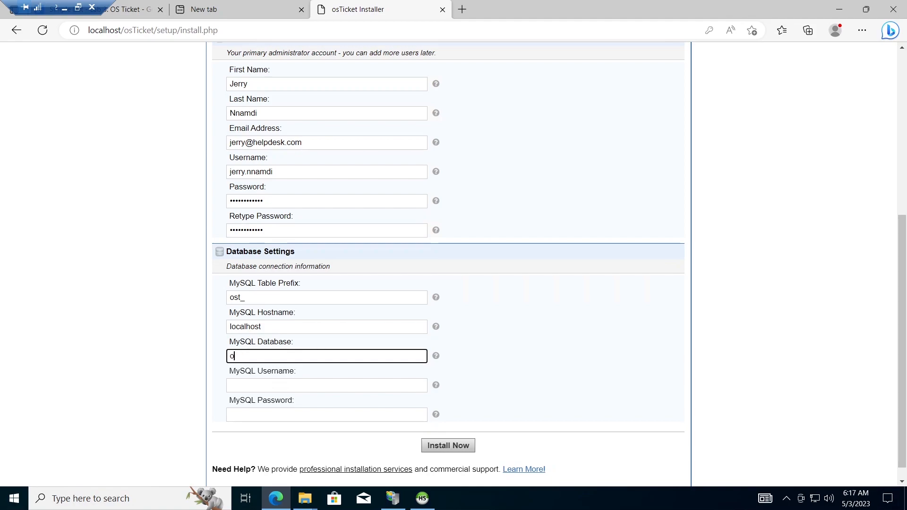
text(sTicket)
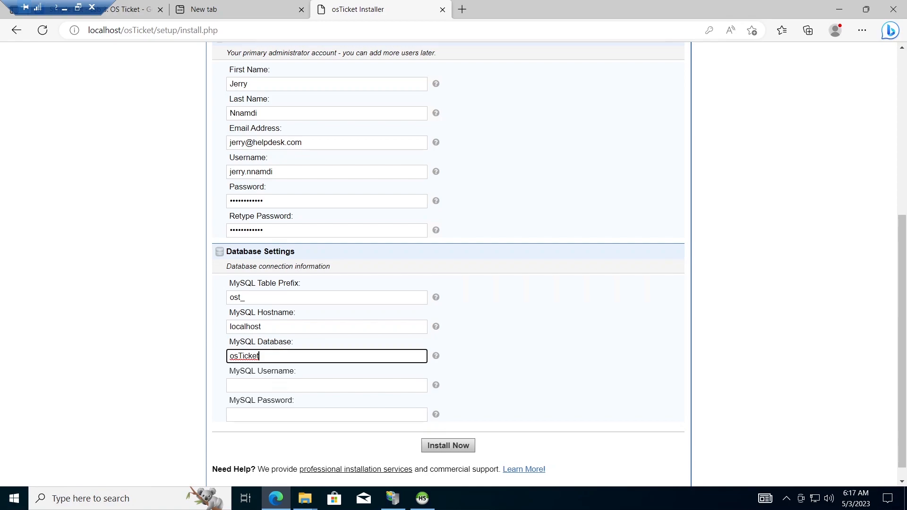
click(326, 385)
text(rot)
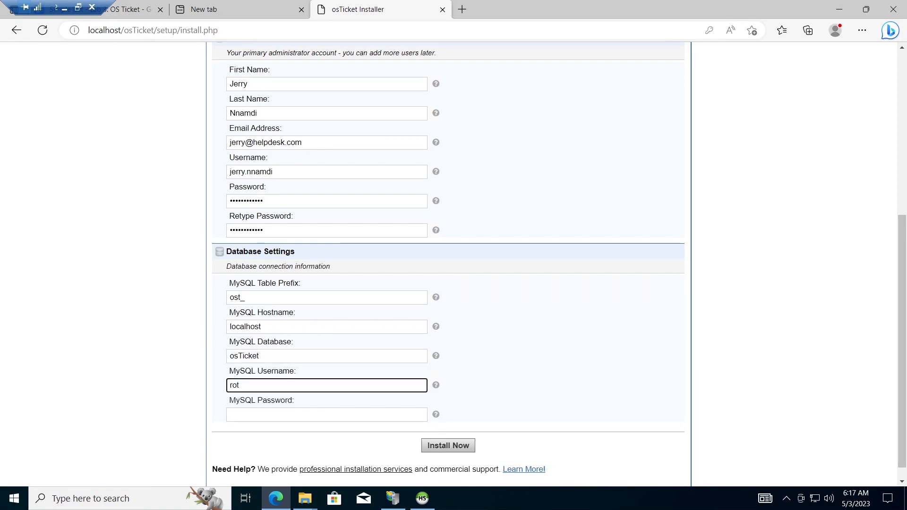
key(BackSpace)
text(or)
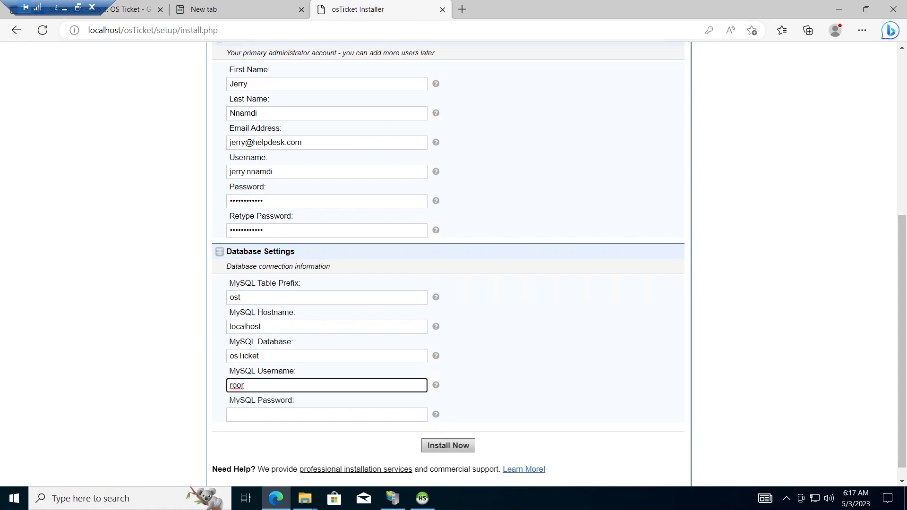
key(Tab)
key(ctrl+v)
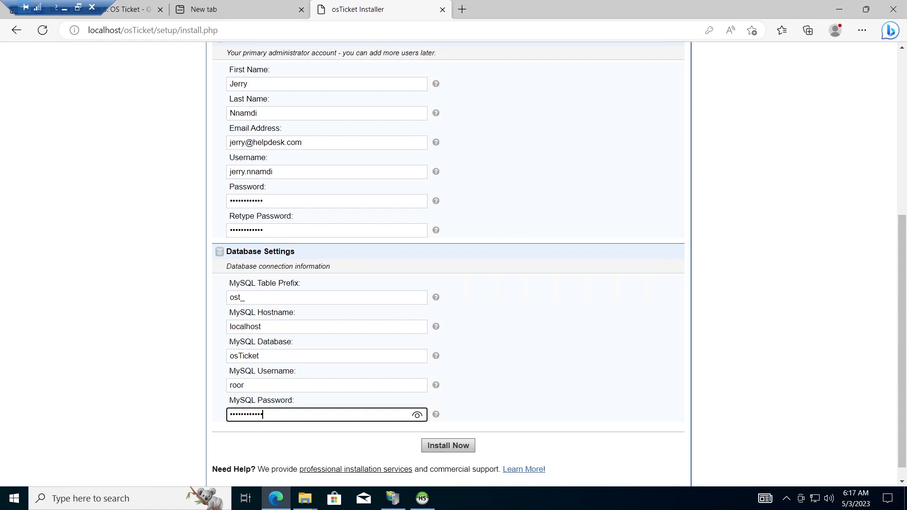
Step: Verify the revealed MySQL password and start the installation with Install Now
click(417, 415)
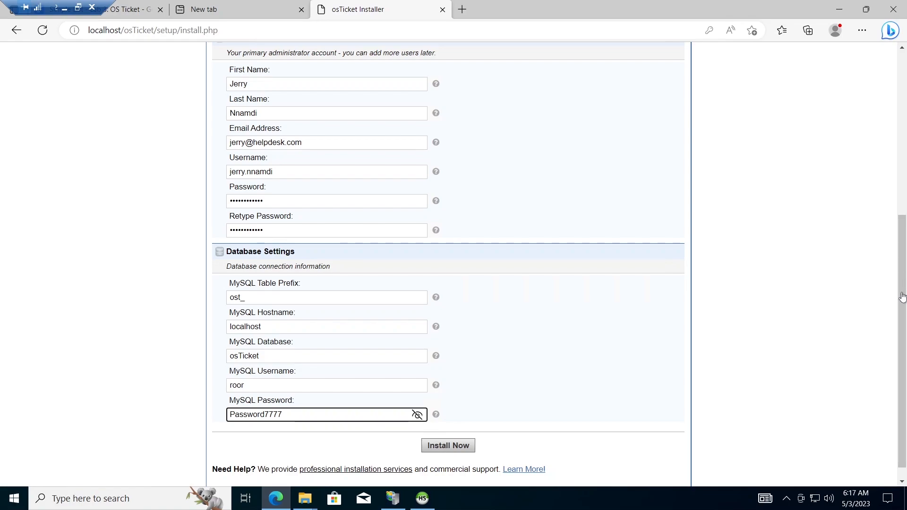
scroll(507, 450, down, 1)
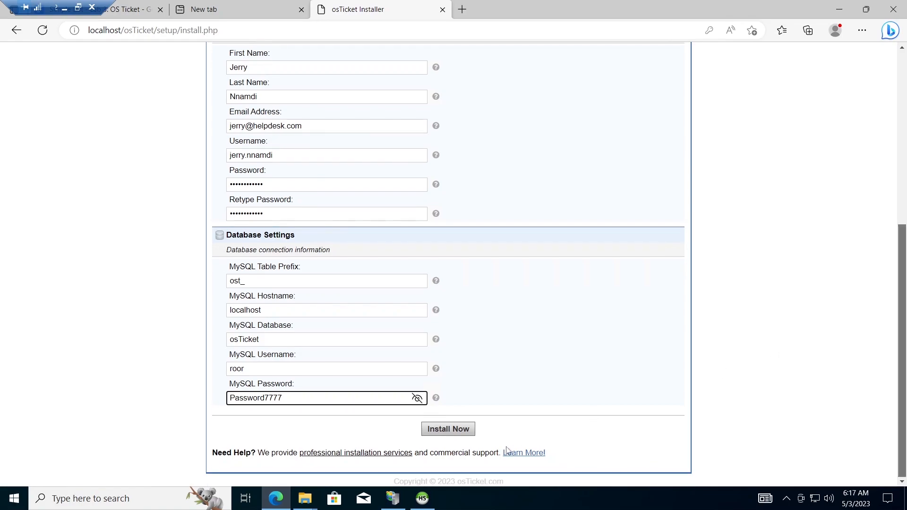
click(461, 430)
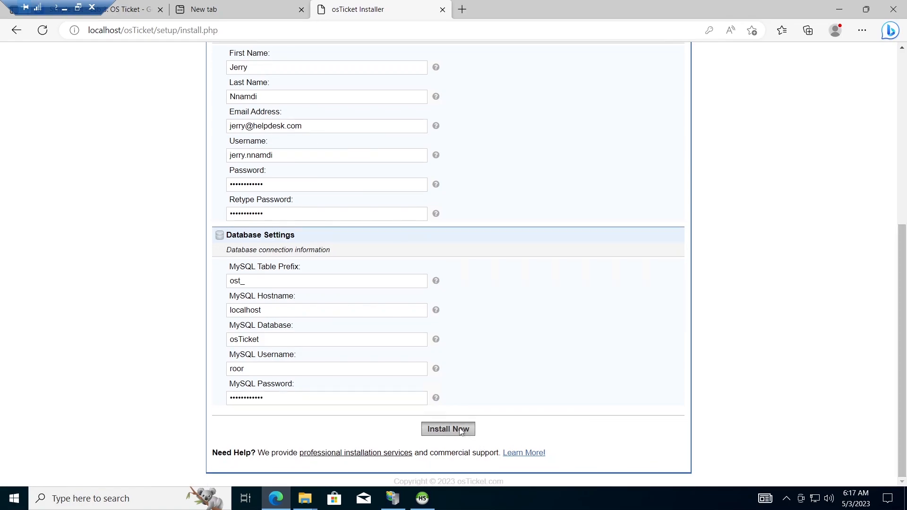
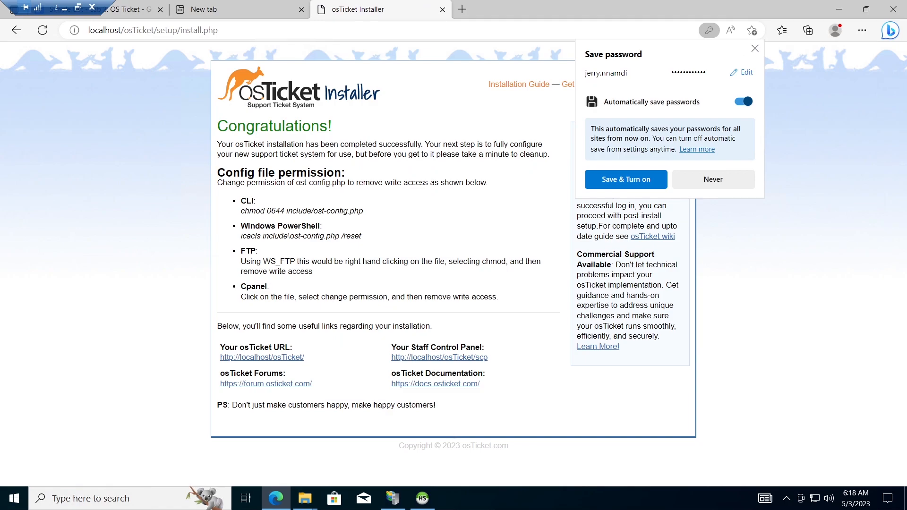
Step: Save the admin login password in the browser with automatic password saving enabled for all sites
click(632, 182)
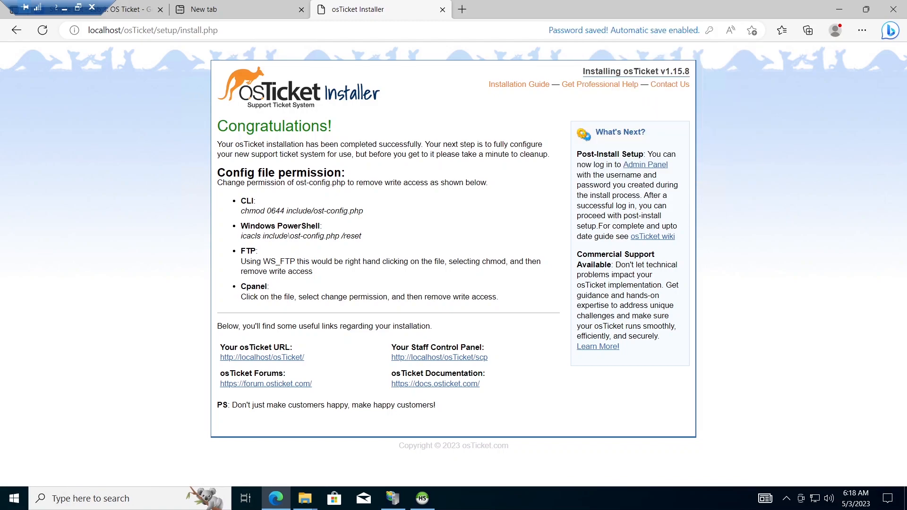